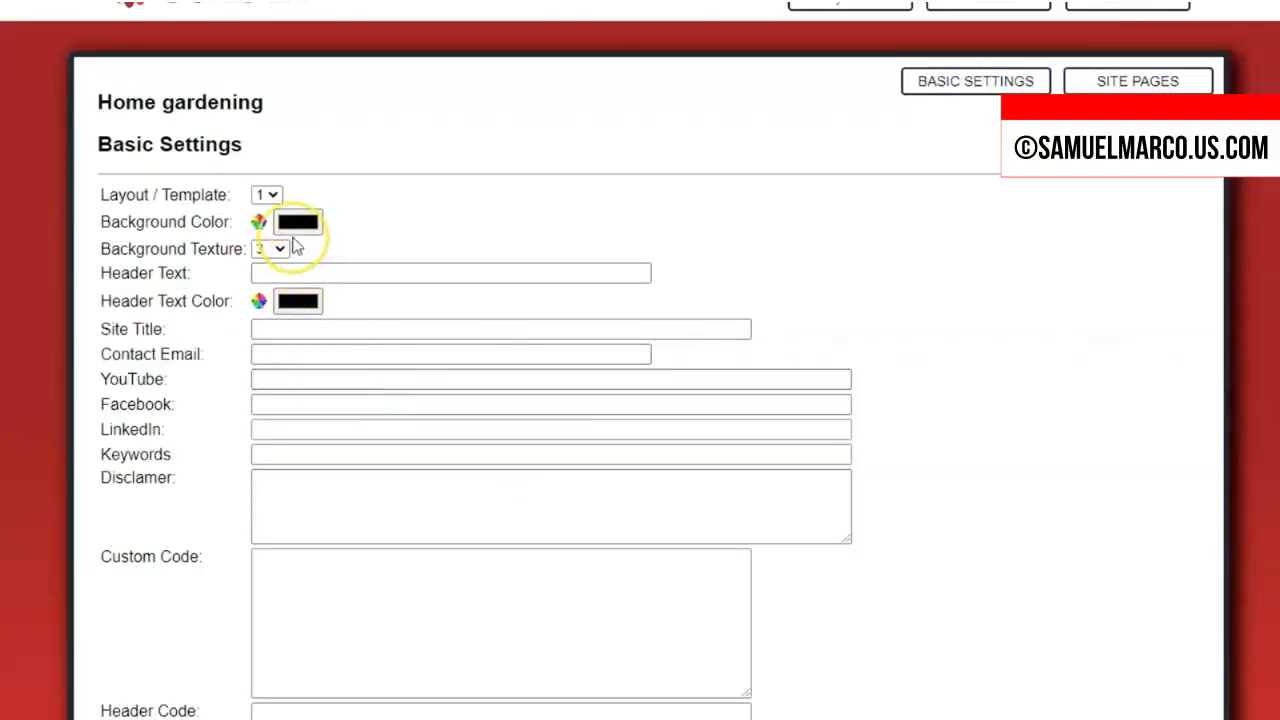
Check the layout templates, keep template 1, and scroll down through the Basic Settings
{"action": "left_click", "coordinate": [268, 195]}
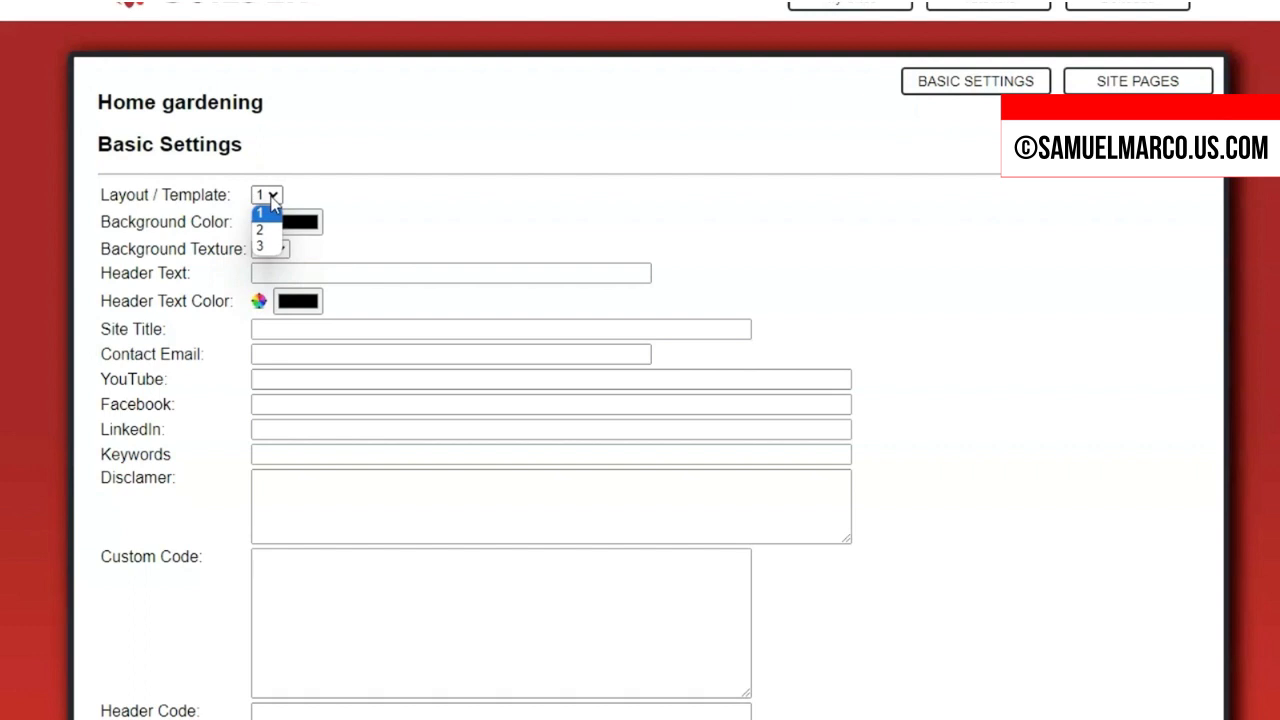
{"action": "left_click", "coordinate": [401, 164]}
{"action": "left_click", "coordinate": [341, 236]}
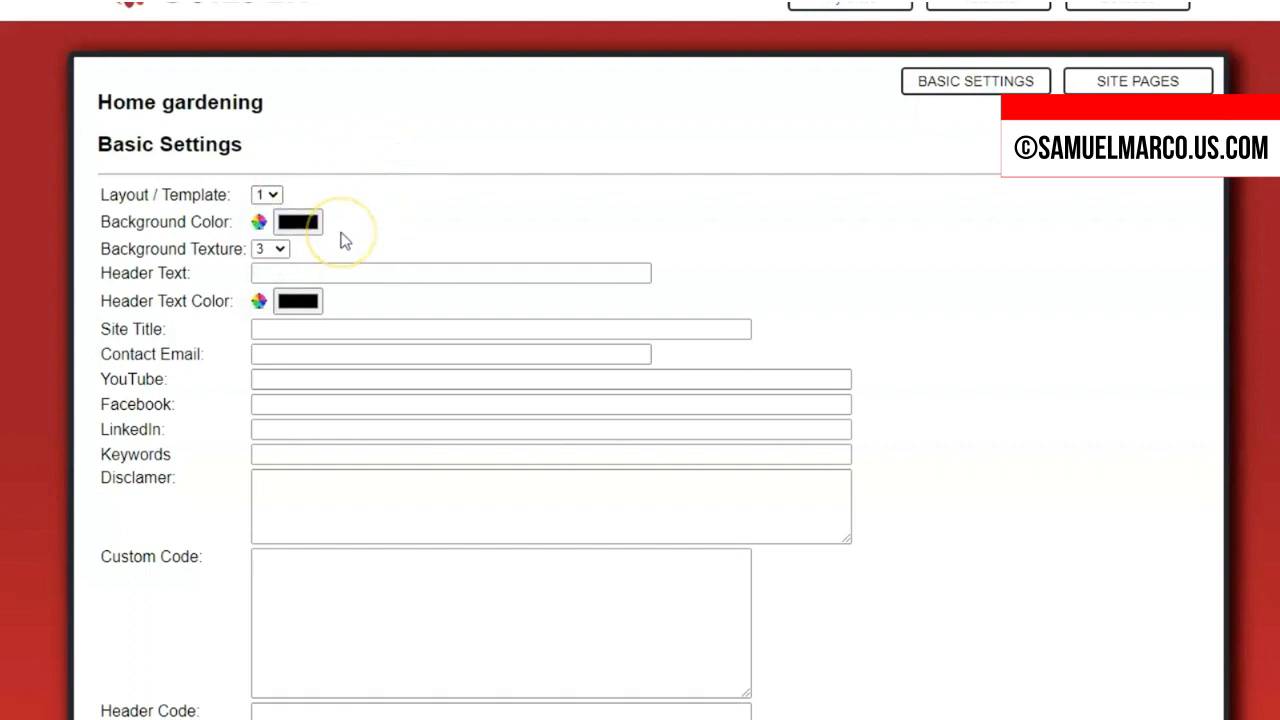
{"action": "scroll", "coordinate": [314, 257], "scroll_direction": "down", "scroll_amount": 3}
{"action": "scroll", "coordinate": [345, 327], "scroll_direction": "down", "scroll_amount": 3}
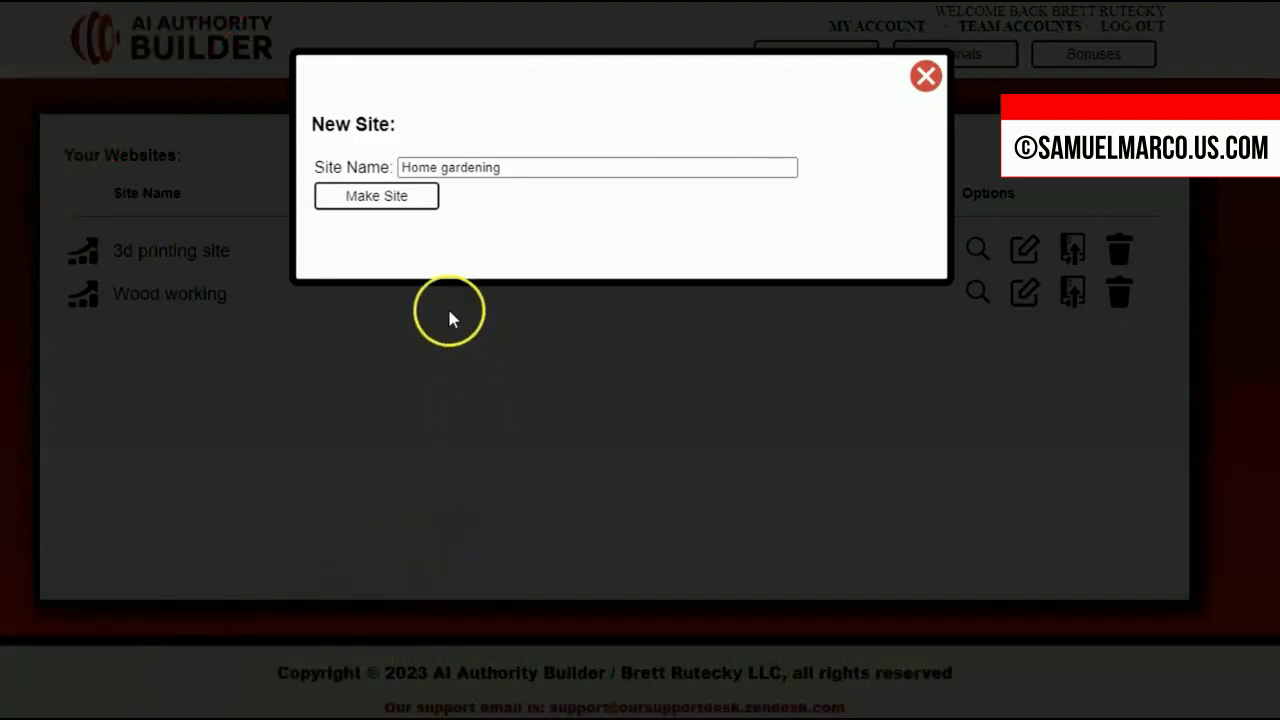
Make the Home gardening site and upload the vegetable photo as its site image
{"action": "left_click", "coordinate": [399, 200]}
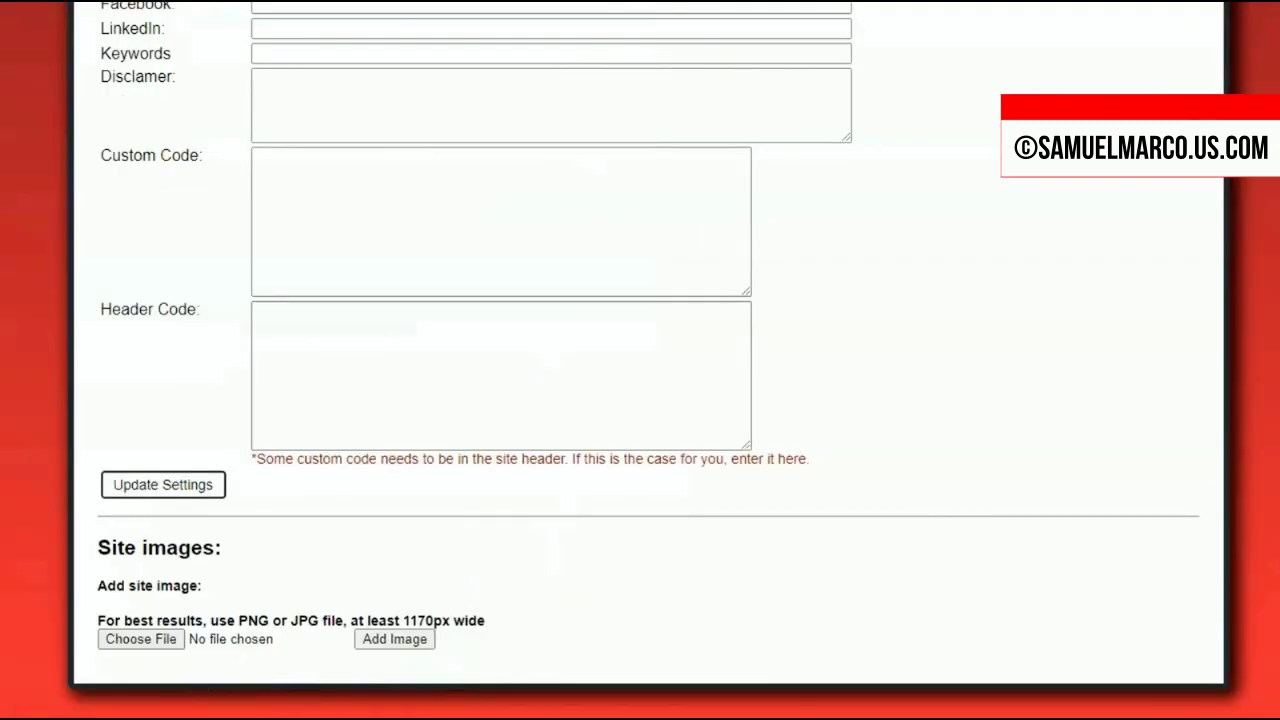
{"action": "left_click", "coordinate": [393, 645]}
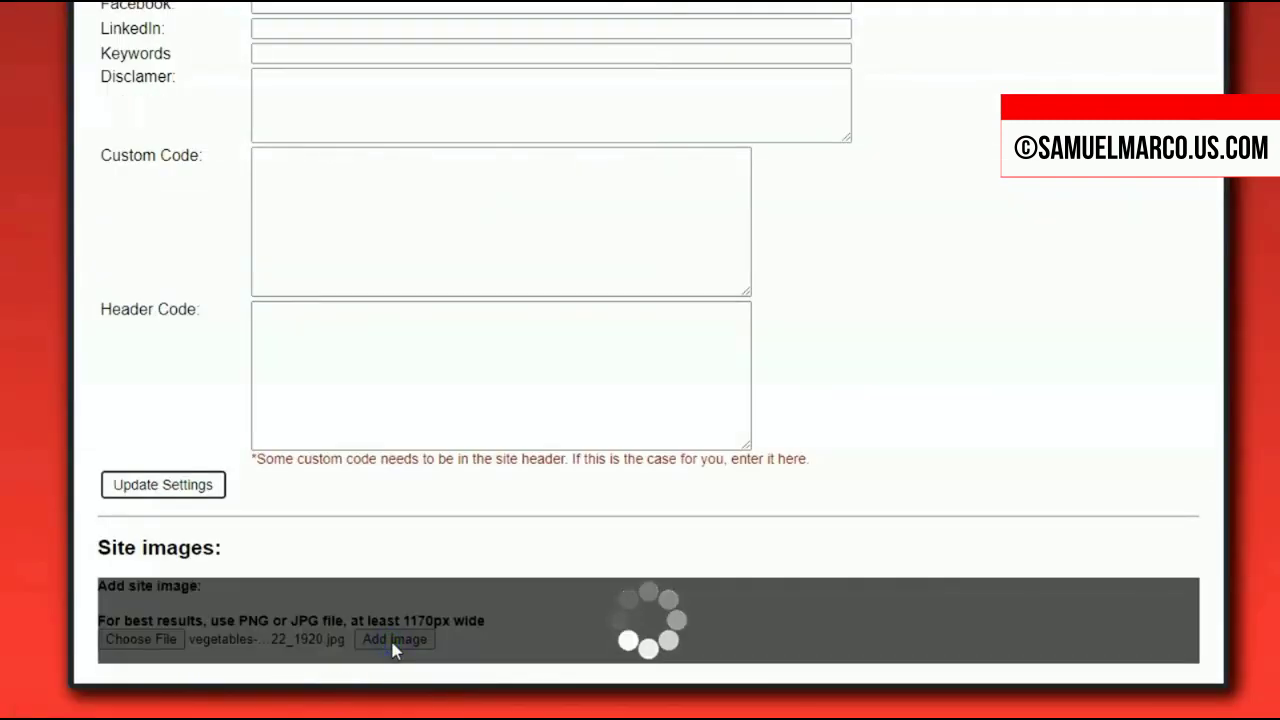
{"action": "scroll", "coordinate": [409, 397], "scroll_direction": "up", "scroll_amount": 5}
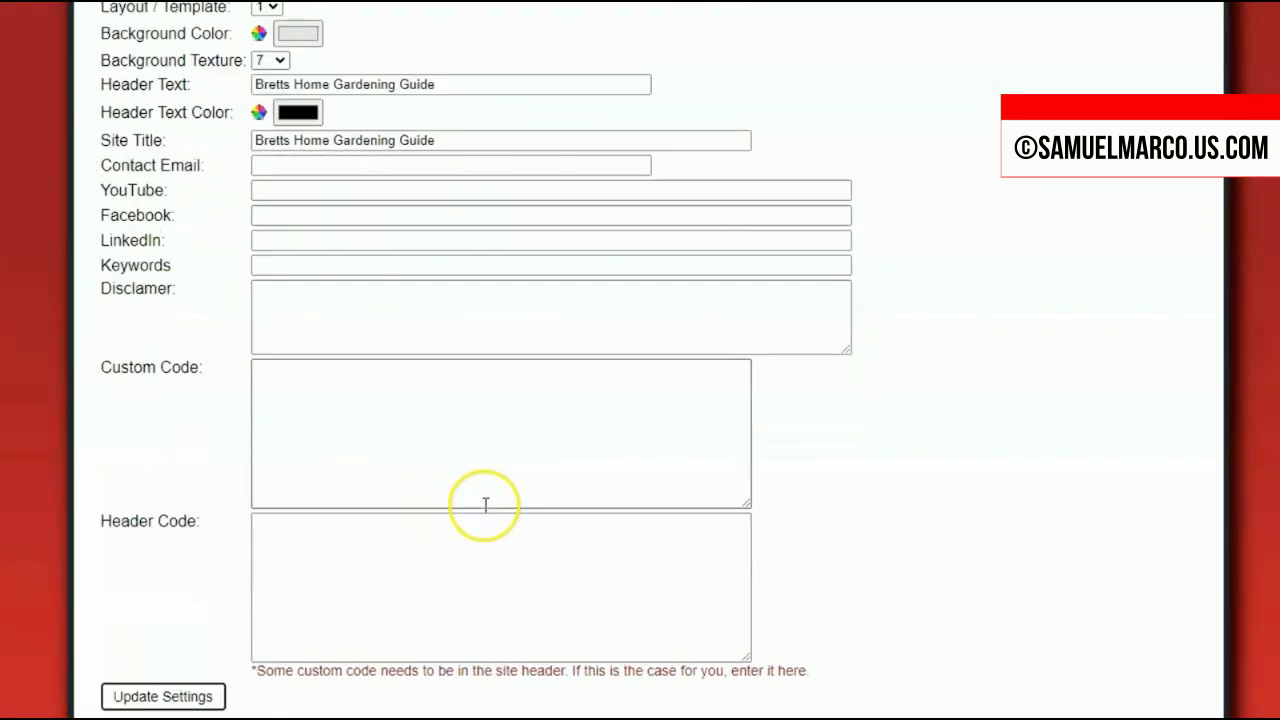
{"action": "scroll", "coordinate": [485, 505], "scroll_direction": "down", "scroll_amount": 1}
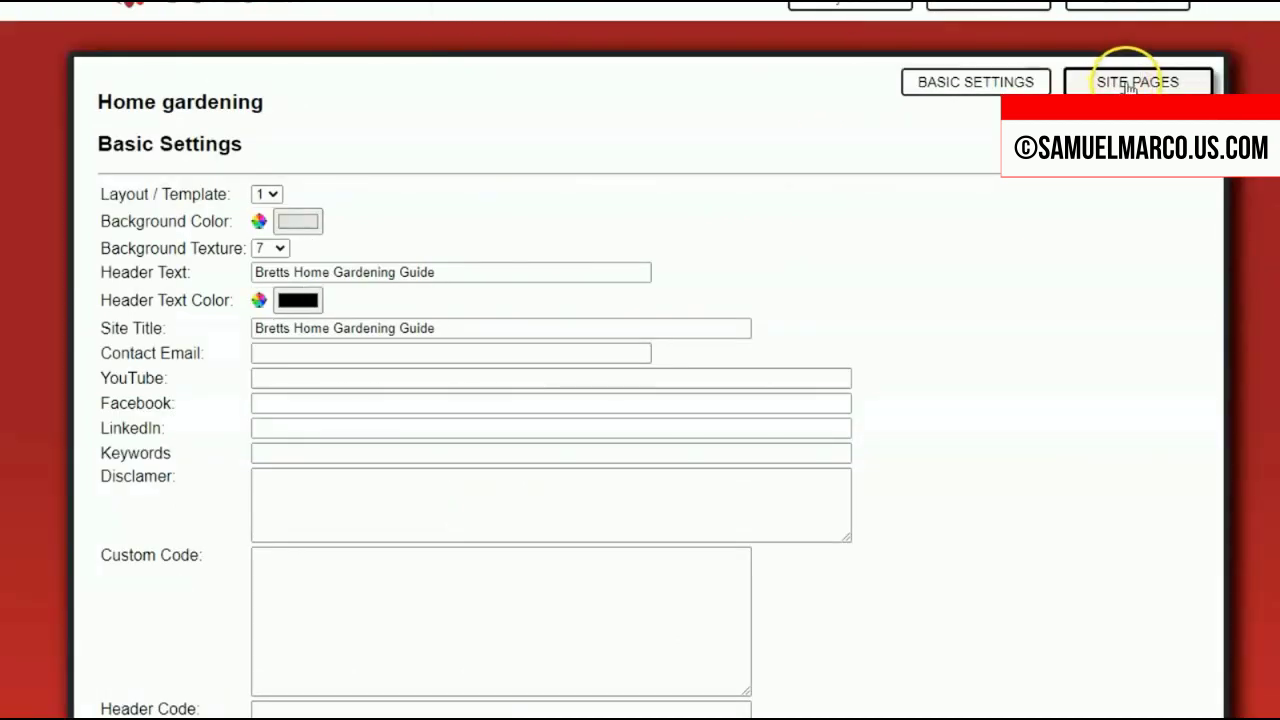
Generate an 'Introduction to home gardening' page and open it to review the article text
{"action": "left_click", "coordinate": [1130, 87]}
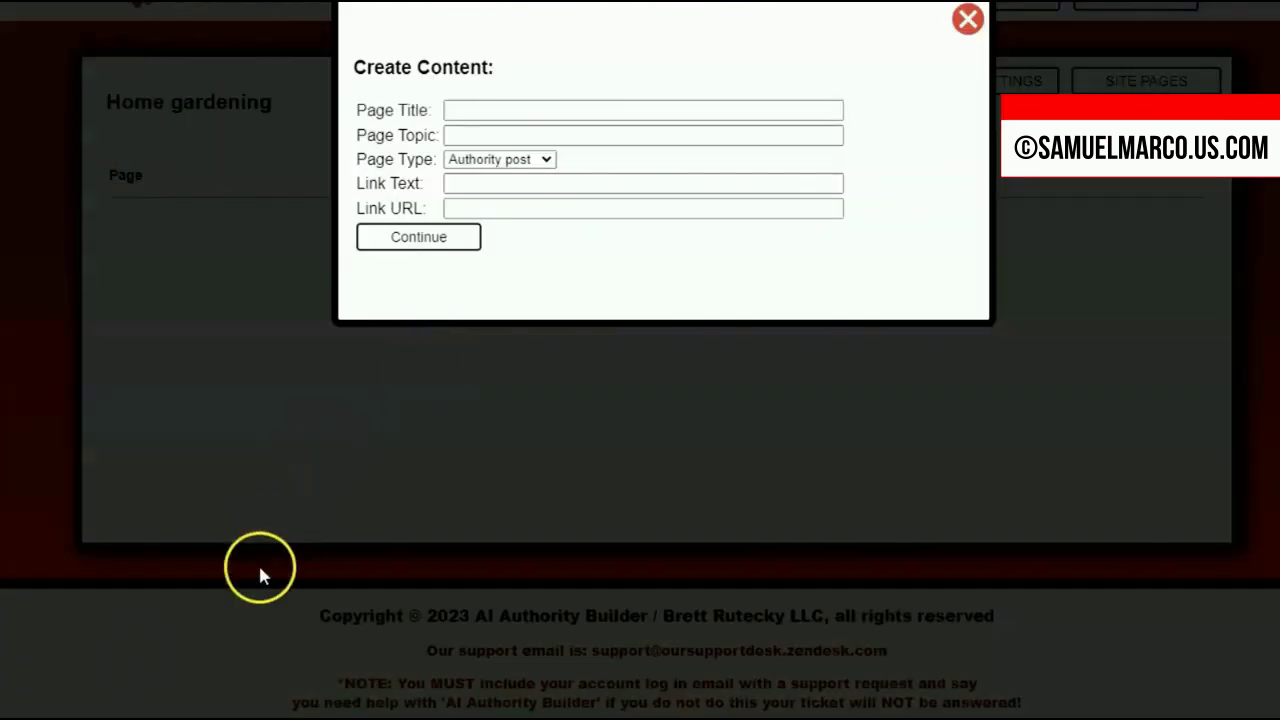
{"action": "type", "text": "Introduction to home gardening"}
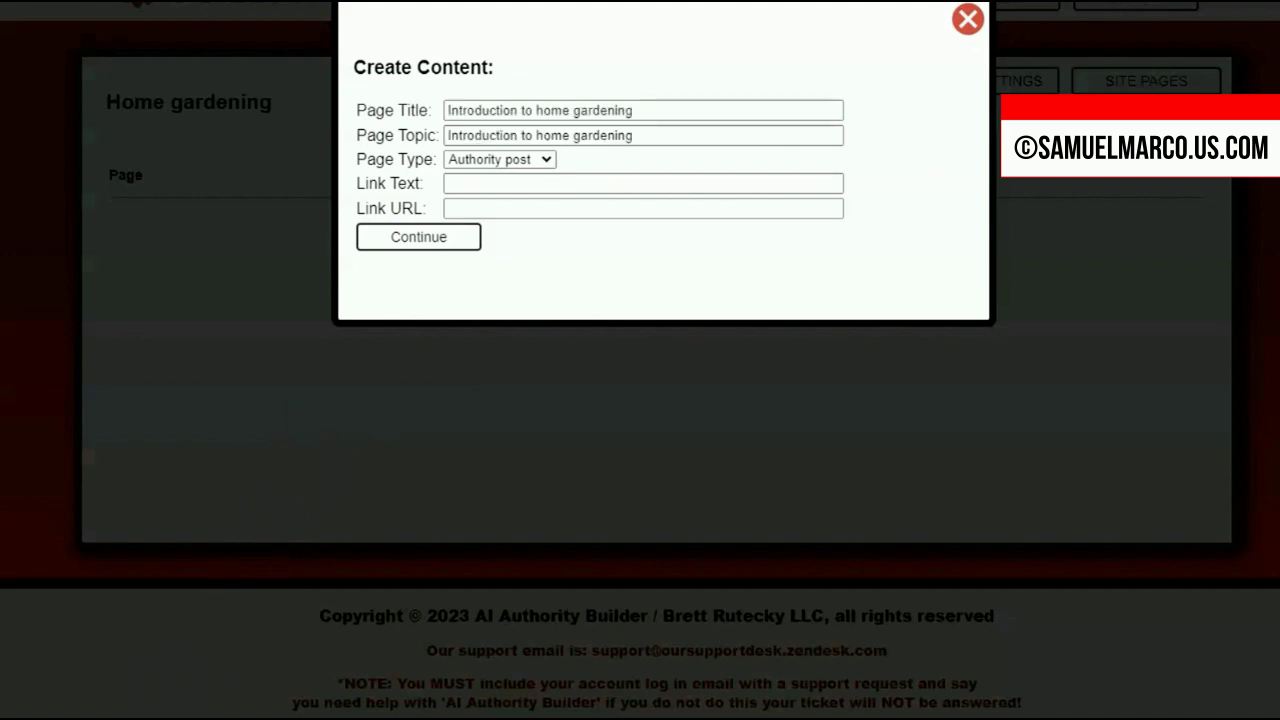
{"action": "key", "text": "Return"}
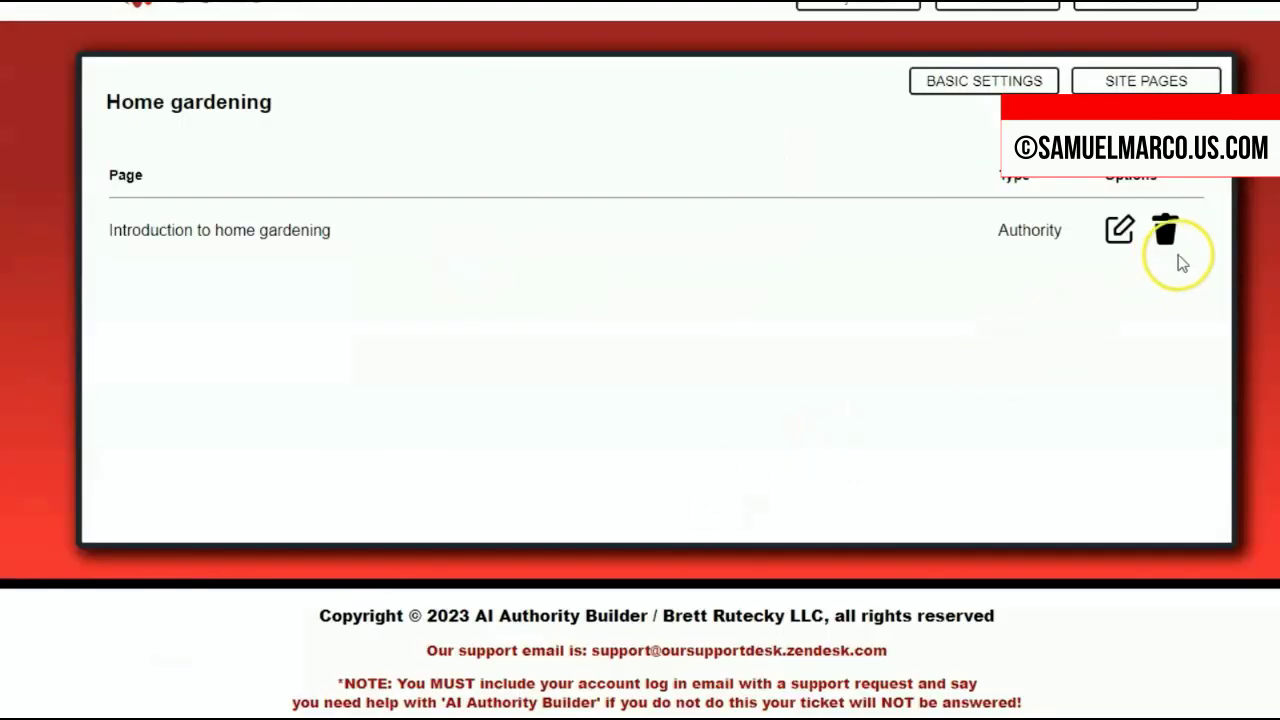
{"action": "left_click", "coordinate": [1123, 240]}
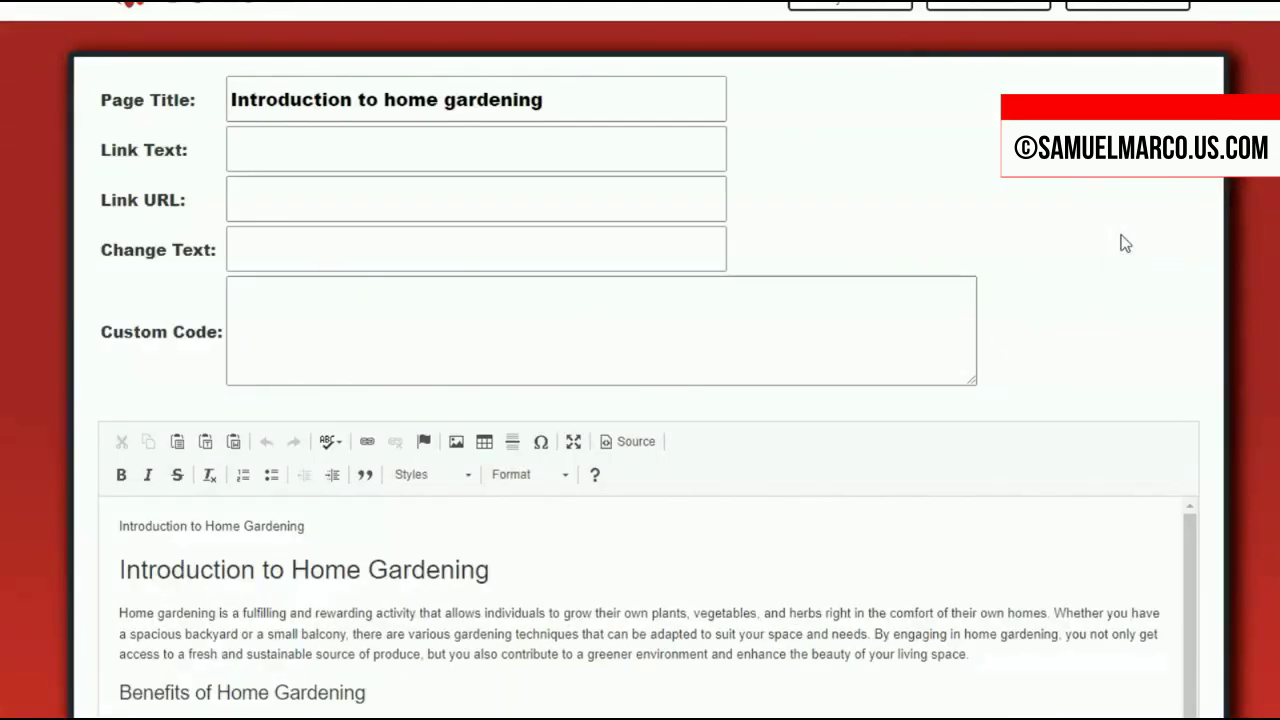
{"action": "scroll", "coordinate": [1023, 330], "scroll_direction": "down", "scroll_amount": 2}
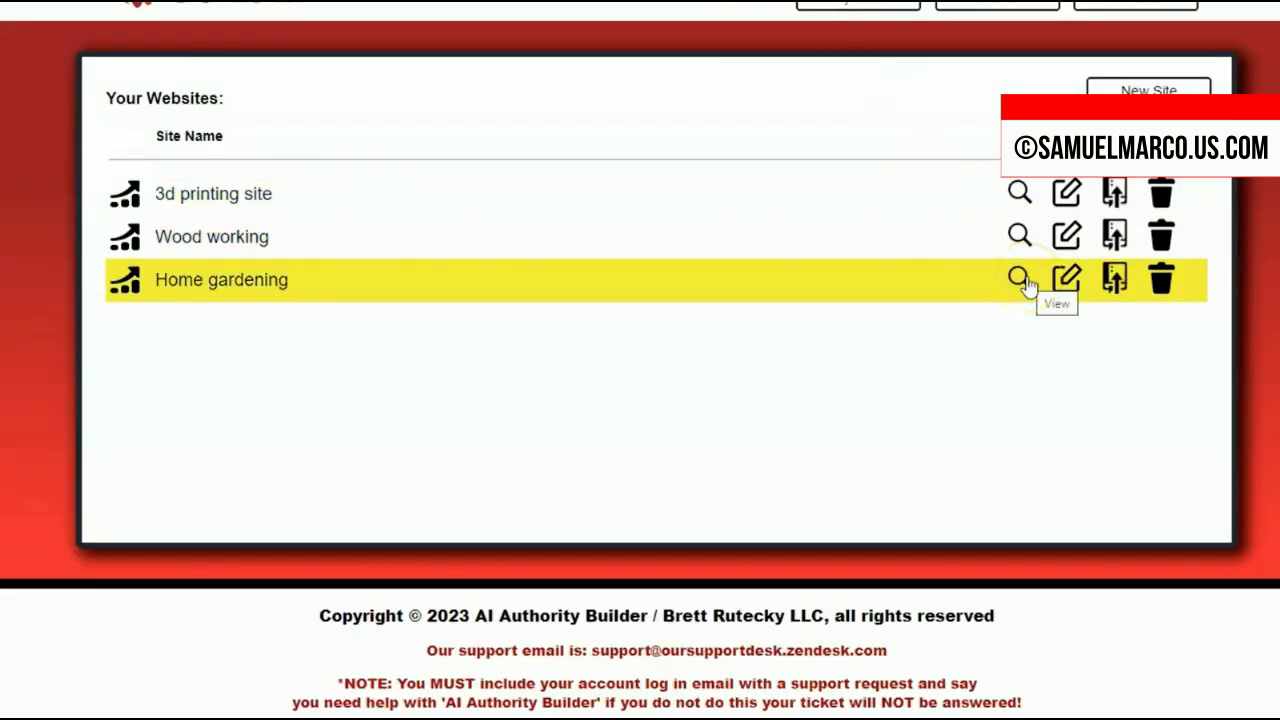
Preview the live Home gardening site and scroll through it
{"action": "left_click", "coordinate": [1020, 280]}
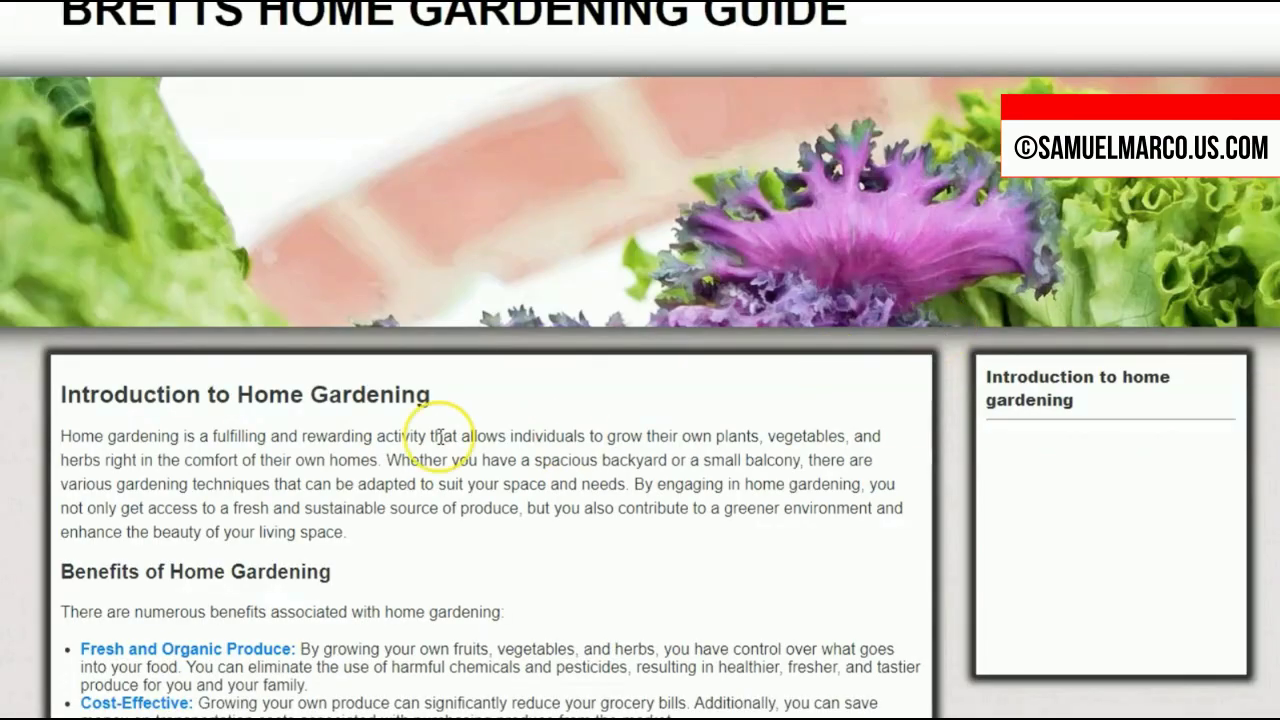
{"action": "scroll", "coordinate": [309, 463], "scroll_direction": "down", "scroll_amount": 1}
{"action": "scroll", "coordinate": [314, 471], "scroll_direction": "down", "scroll_amount": 3}
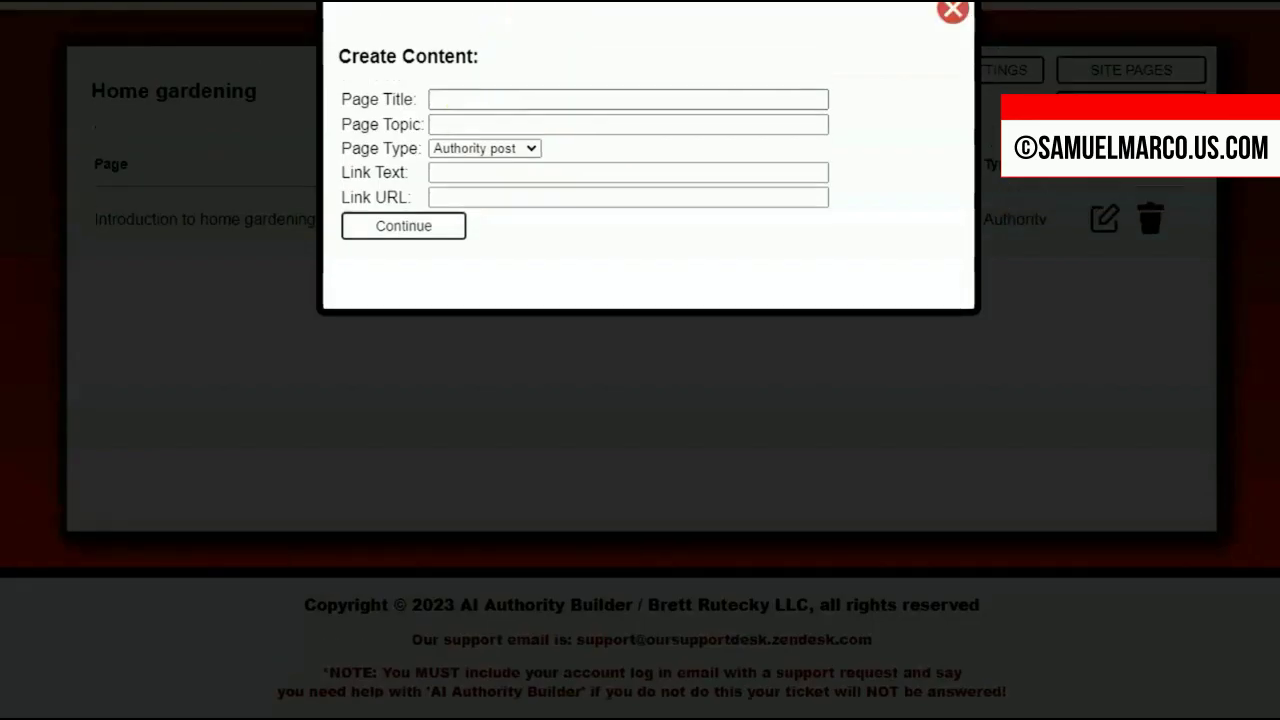
{"action": "scroll", "coordinate": [640, 360], "scroll_direction": "up", "scroll_amount": 1}
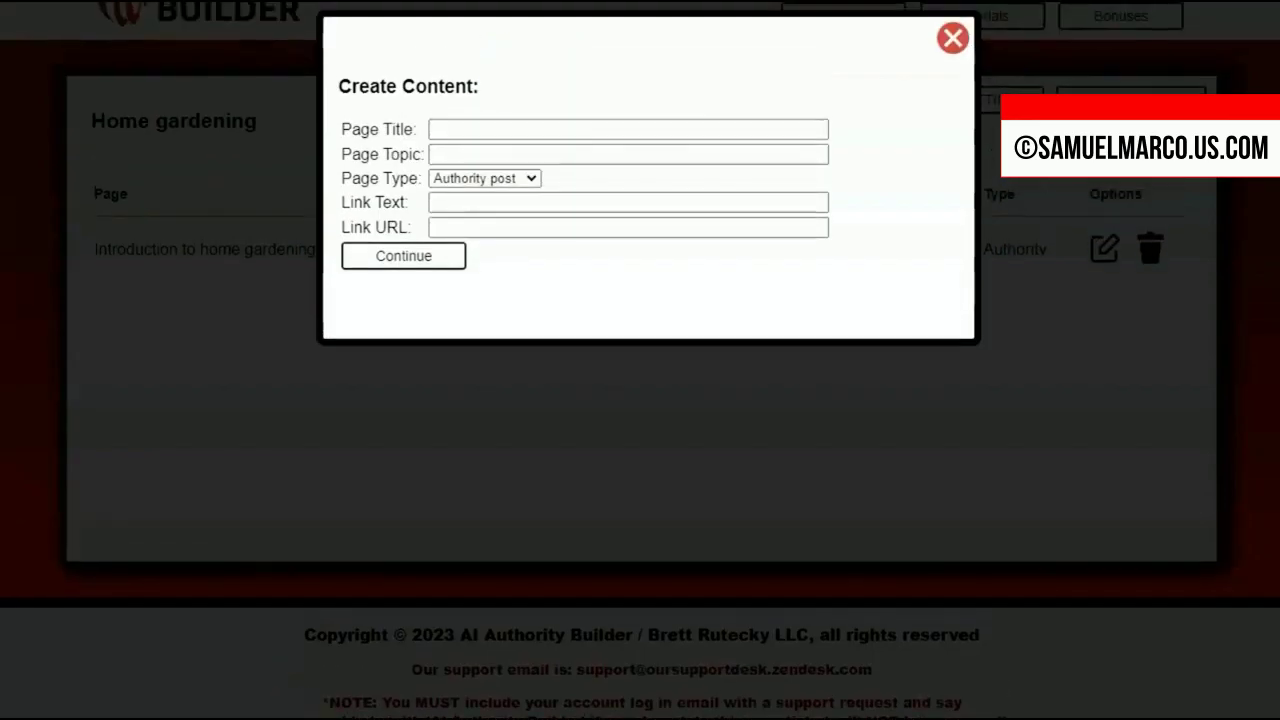
Create a Product review page from the Amazon link, with 'CLICK HERE TO GET BUY' link text
{"action": "left_click", "coordinate": [476, 154]}
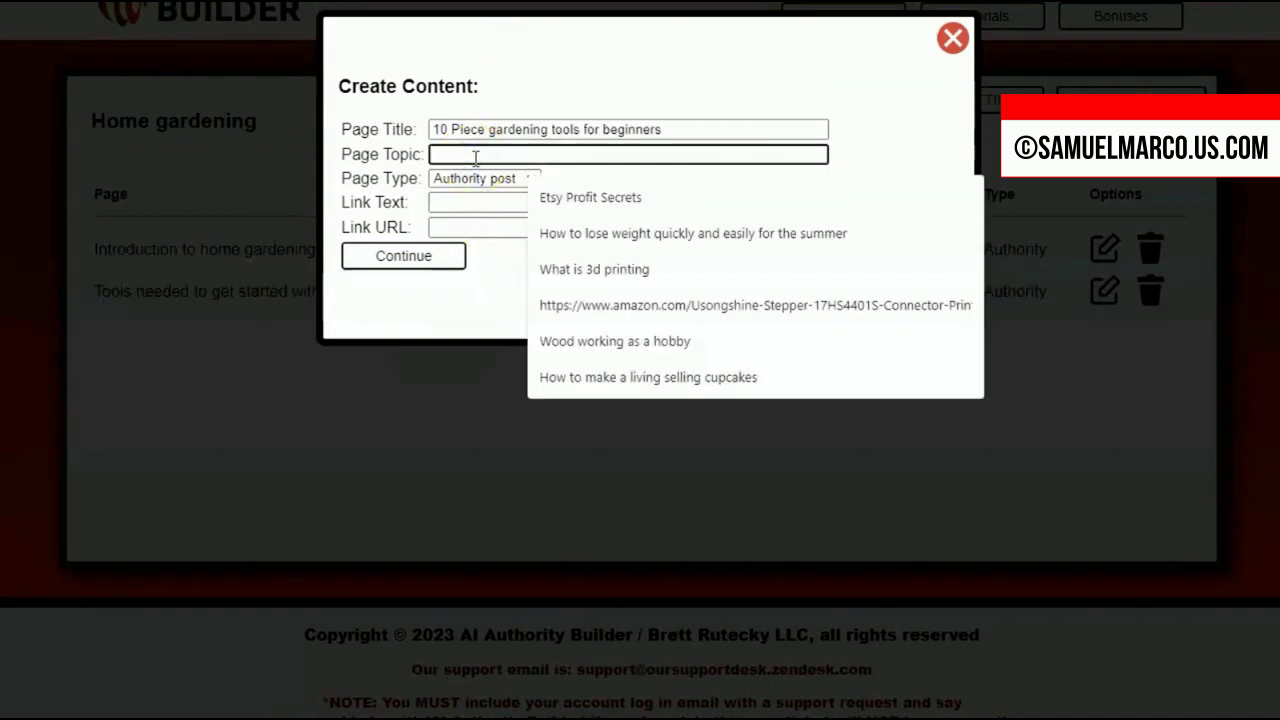
{"action": "type", "text": "https://www.amazon.com/Gardening-Tool-Set-untovei-Garden/dp/B0CB5SSZXM"}
{"action": "left_click", "coordinate": [484, 178]}
{"action": "left_click", "coordinate": [503, 211]}
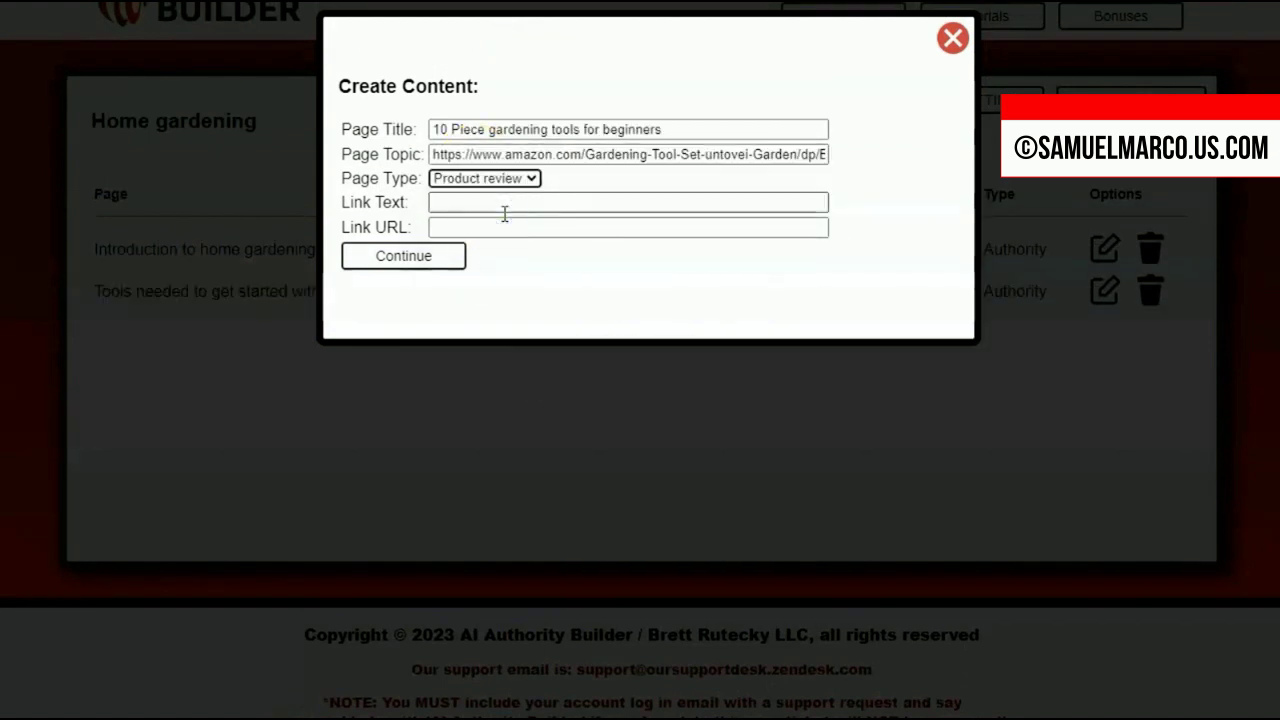
{"action": "left_click", "coordinate": [457, 227]}
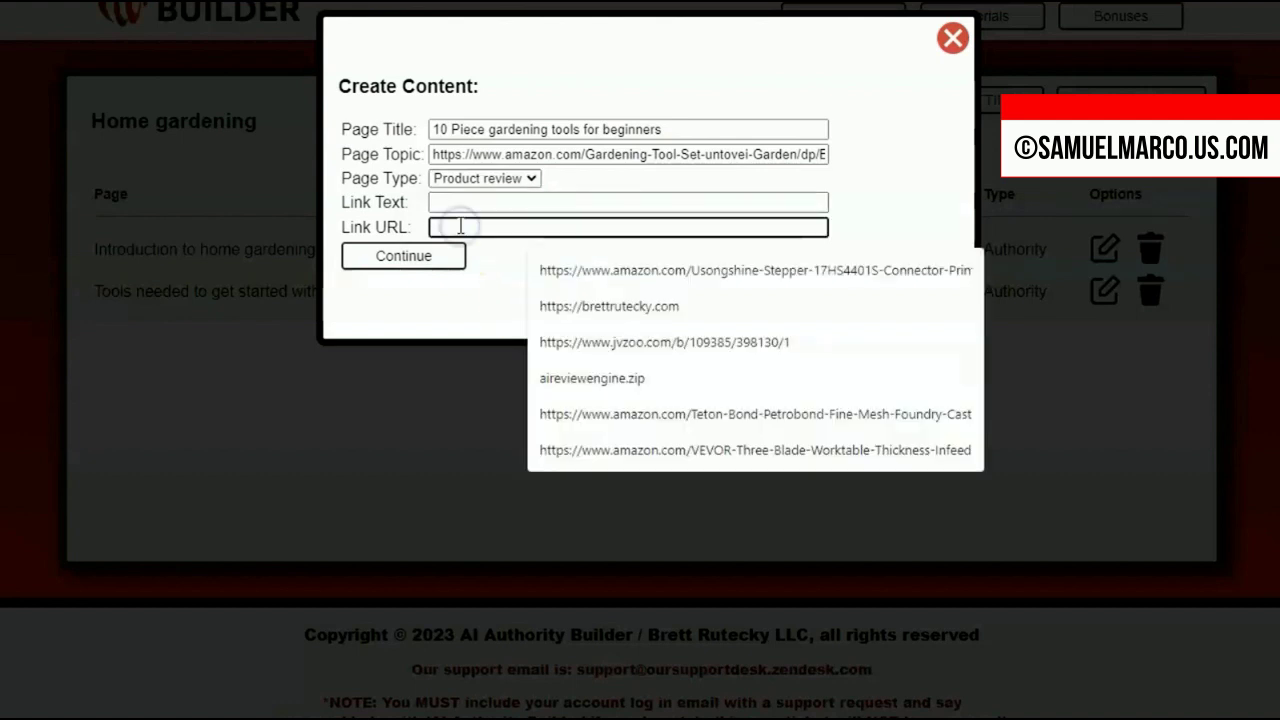
{"action": "key", "text": "ctrl+v"}
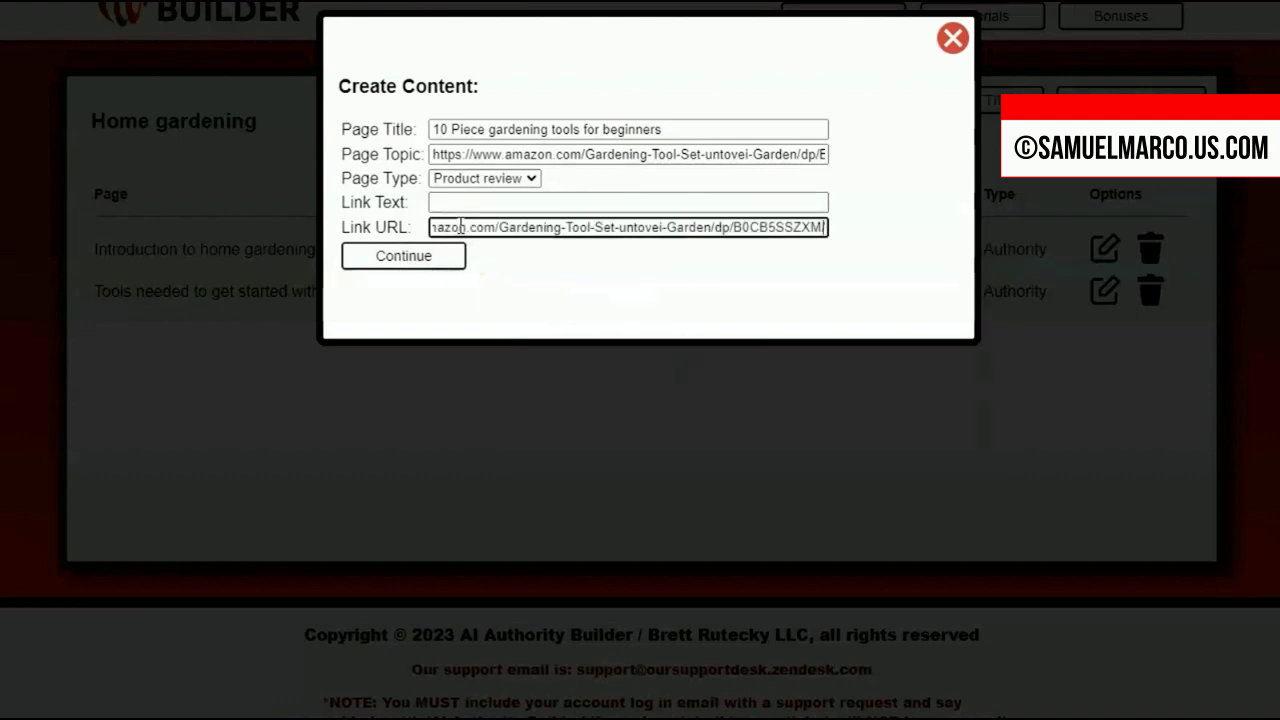
{"action": "left_click", "coordinate": [462, 202]}
{"action": "left_click", "coordinate": [590, 246]}
{"action": "type", "text": "CLICK HERE TO GET BUY"}
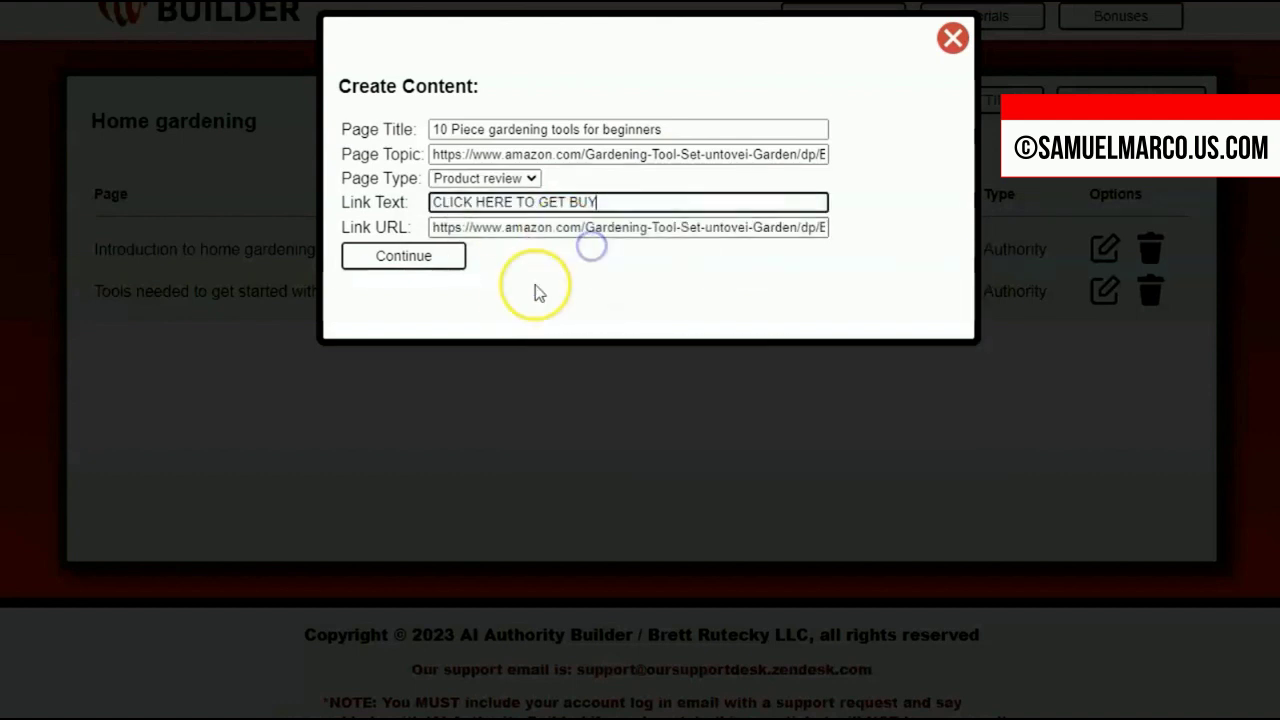
{"action": "left_click", "coordinate": [425, 262]}
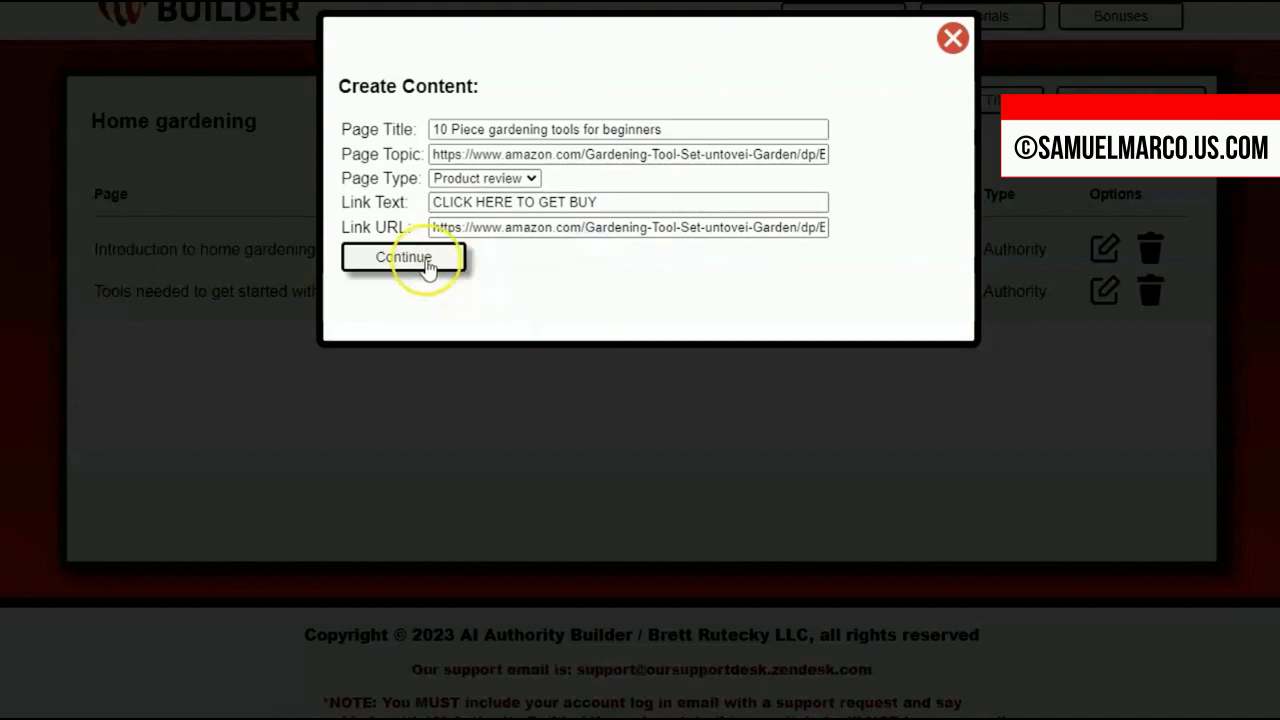
{"action": "left_click", "coordinate": [427, 262]}
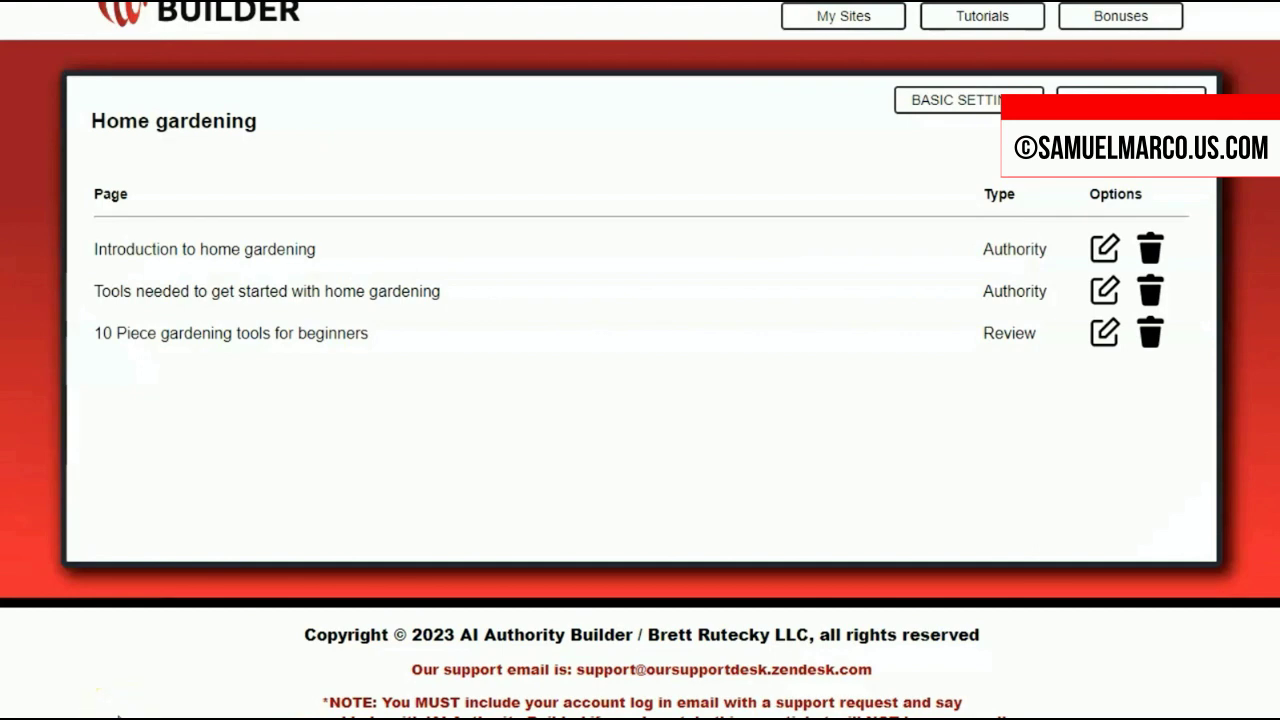
{"action": "left_click", "coordinate": [223, 609]}
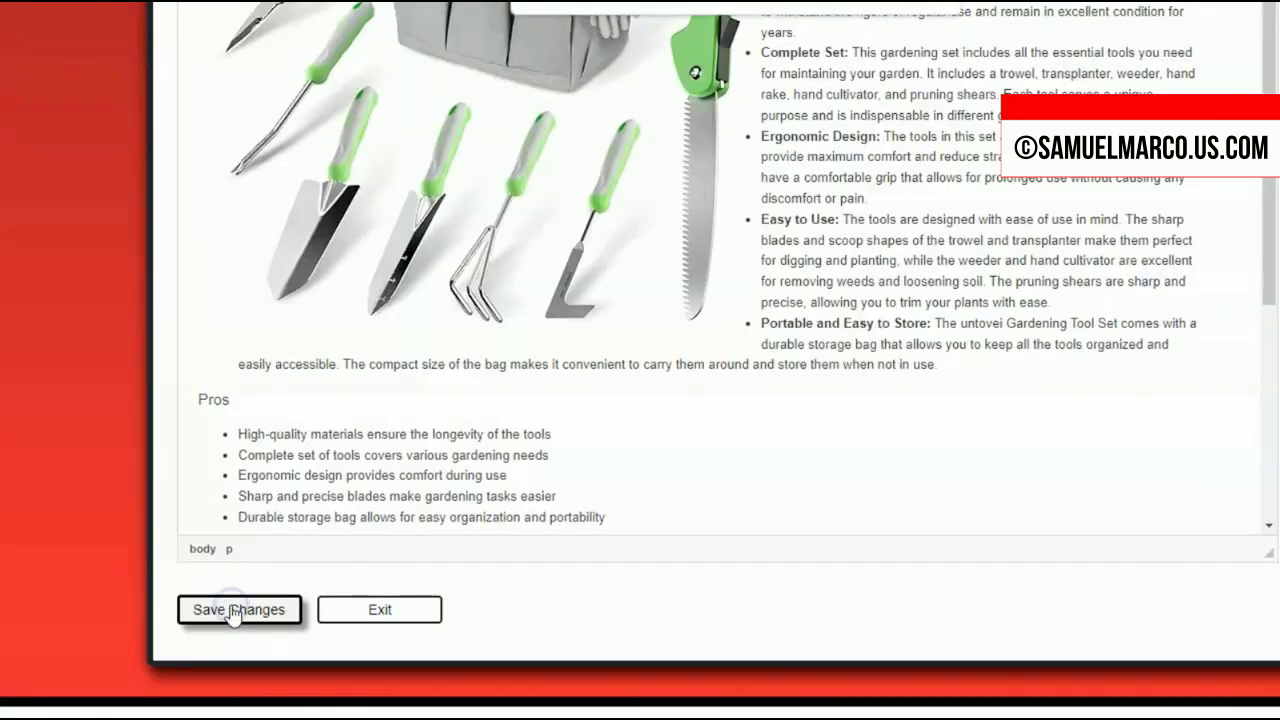
{"action": "left_click", "coordinate": [380, 607]}
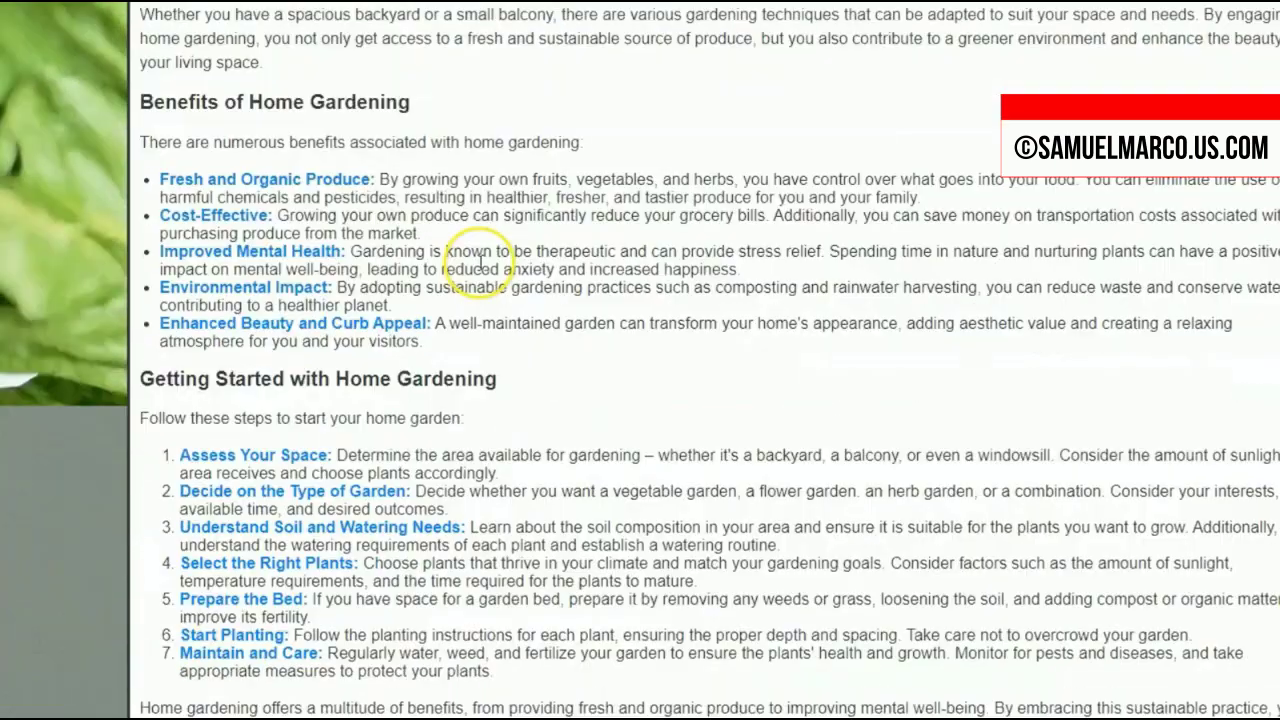
{"action": "scroll", "coordinate": [481, 260], "scroll_direction": "down", "scroll_amount": 2}
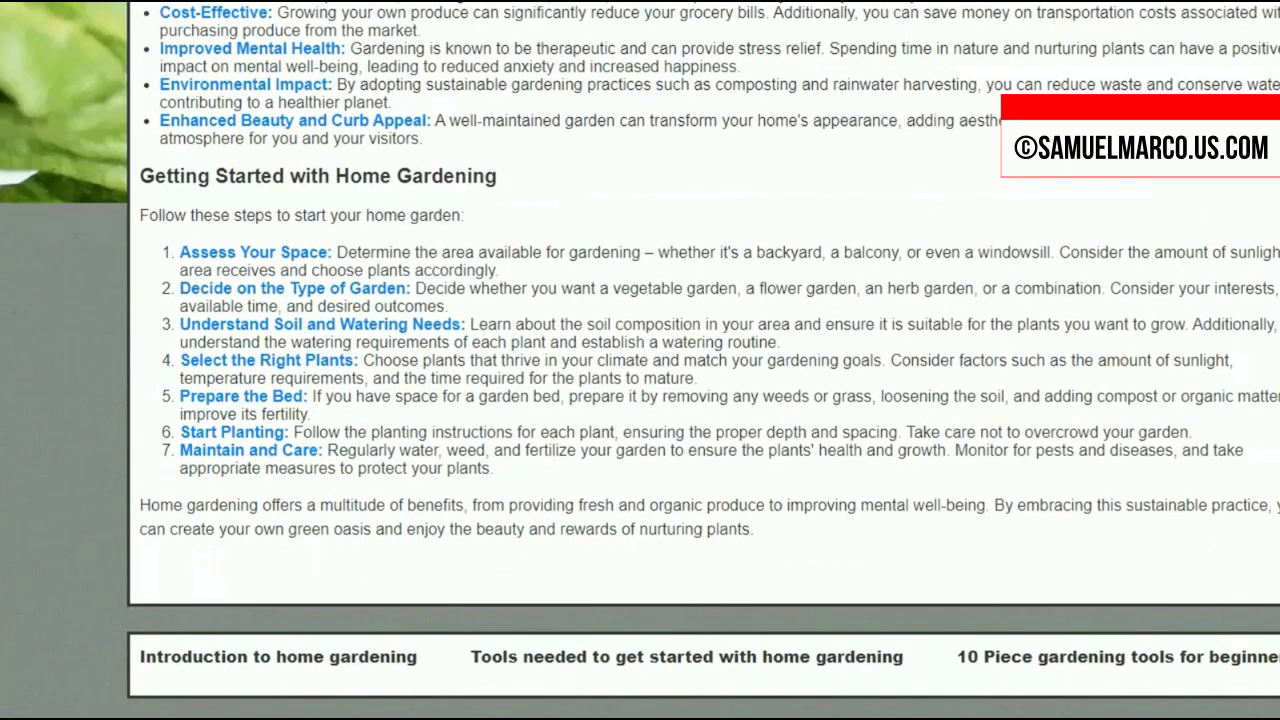
{"action": "left_click", "coordinate": [1057, 654]}
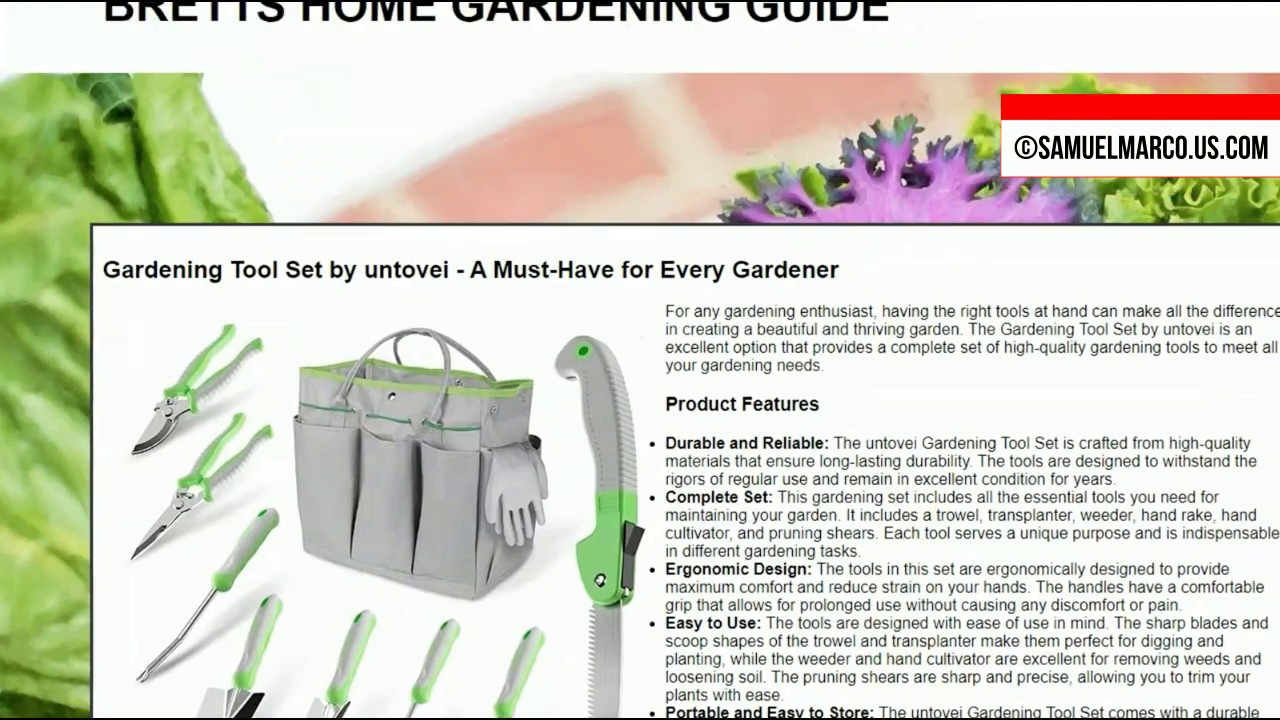
{"action": "scroll", "coordinate": [843, 286], "scroll_direction": "down", "scroll_amount": 1}
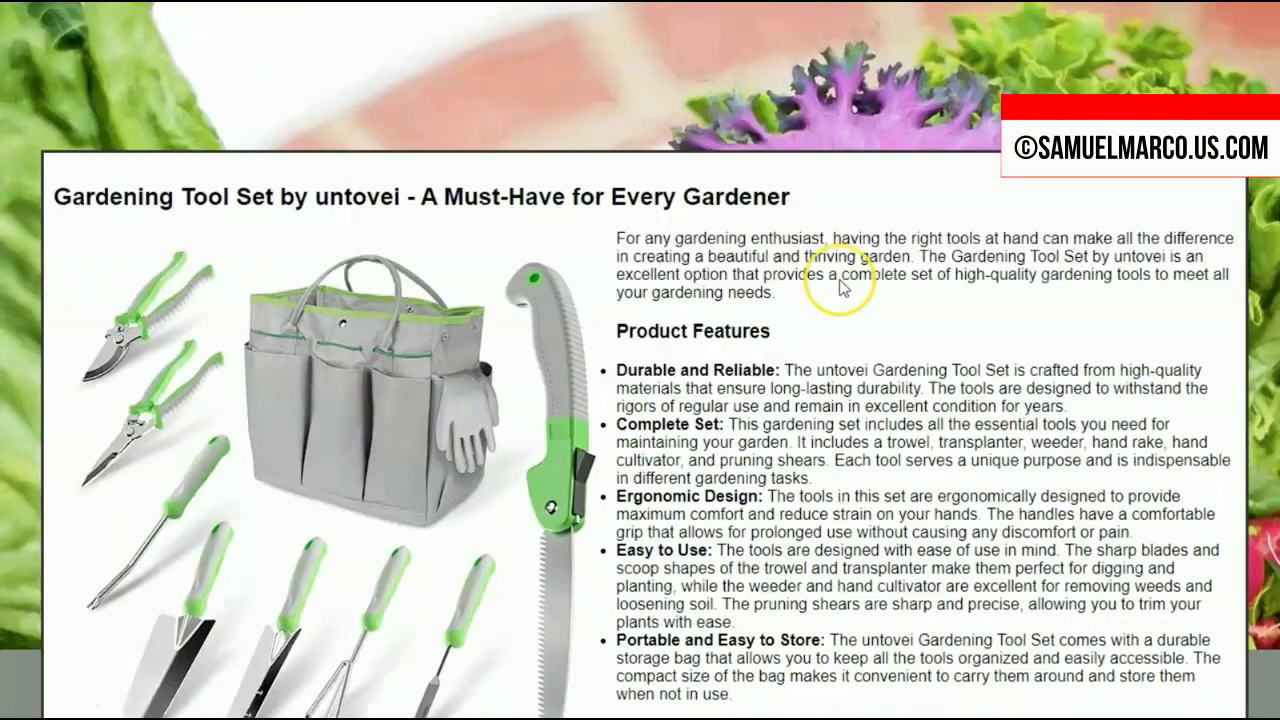
{"action": "scroll", "coordinate": [843, 286], "scroll_direction": "down", "scroll_amount": 1}
{"action": "scroll", "coordinate": [840, 287], "scroll_direction": "down", "scroll_amount": 2}
{"action": "scroll", "coordinate": [843, 286], "scroll_direction": "down", "scroll_amount": 2}
{"action": "scroll", "coordinate": [843, 286], "scroll_direction": "down", "scroll_amount": 2}
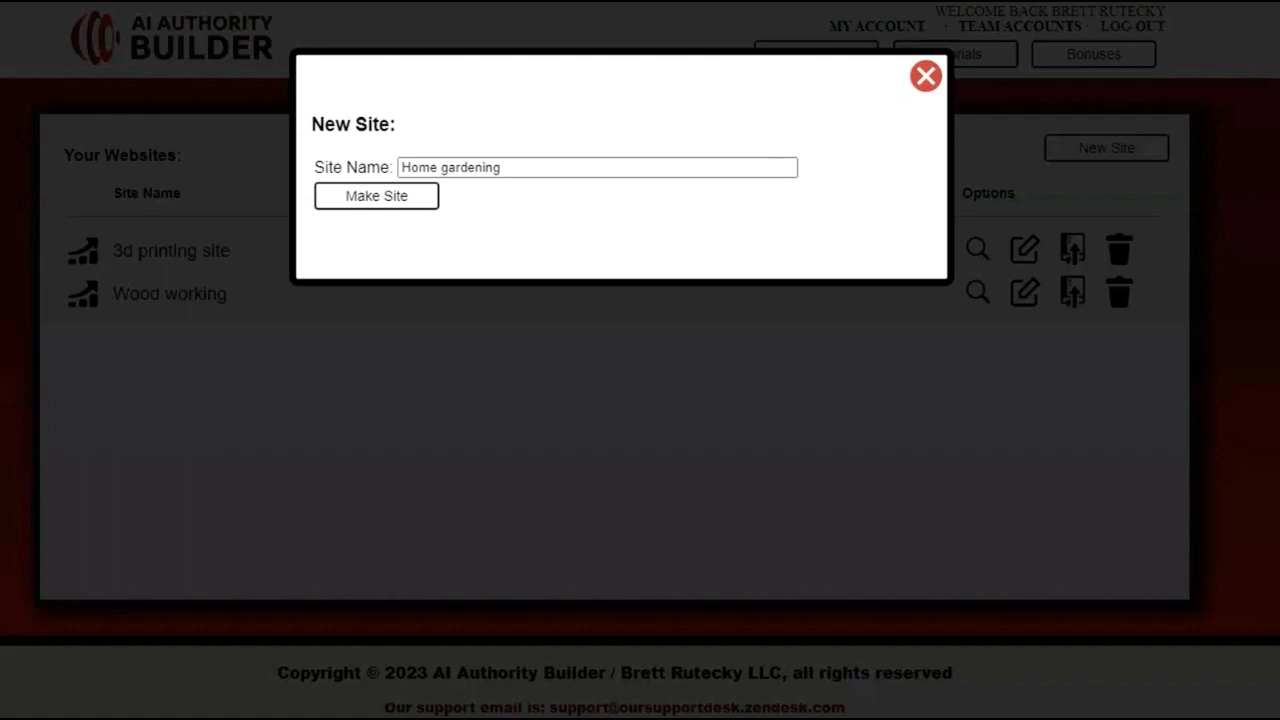
Confirm creation of the 'Home gardening' site with Make Site
{"action": "left_click", "coordinate": [400, 199]}
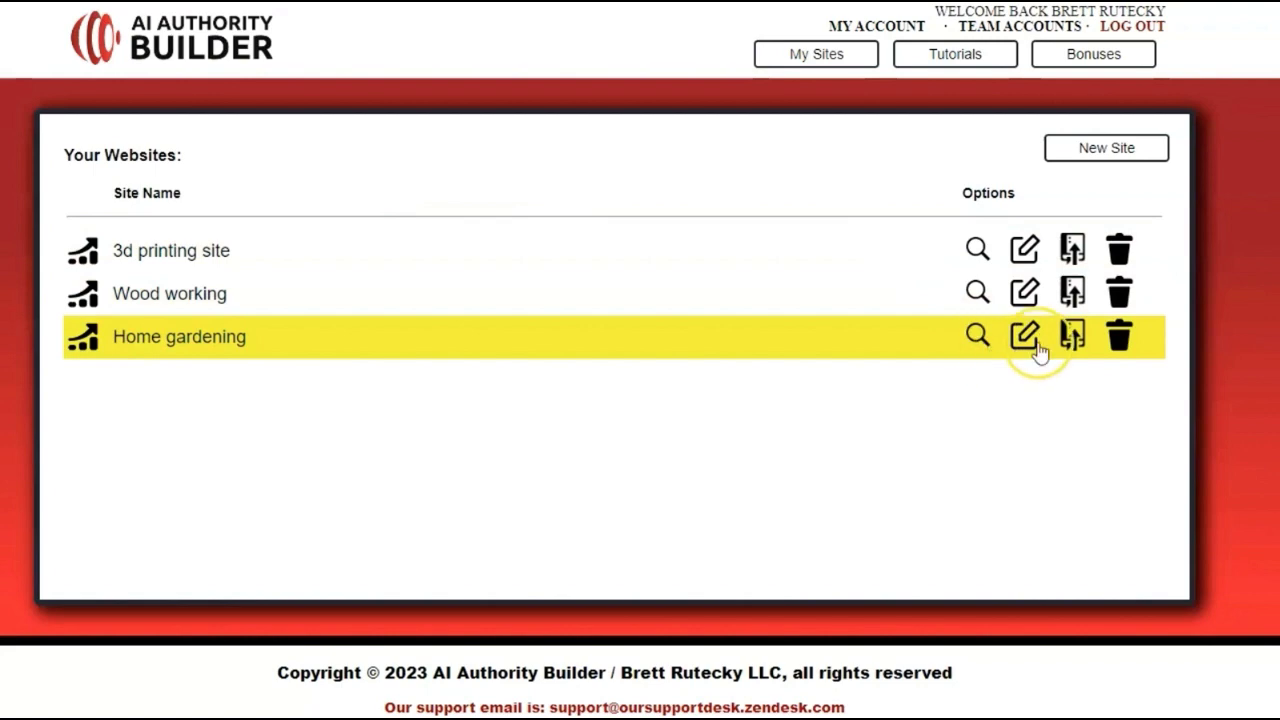
Open the Home gardening site's settings and scroll down to the Site images section
{"action": "left_click", "coordinate": [1030, 340]}
{"action": "left_click", "coordinate": [965, 376]}
{"action": "scroll", "coordinate": [965, 376], "scroll_direction": "down", "scroll_amount": 1}
{"action": "scroll", "coordinate": [965, 376], "scroll_direction": "down", "scroll_amount": 2}
{"action": "scroll", "coordinate": [965, 376], "scroll_direction": "down", "scroll_amount": 1}
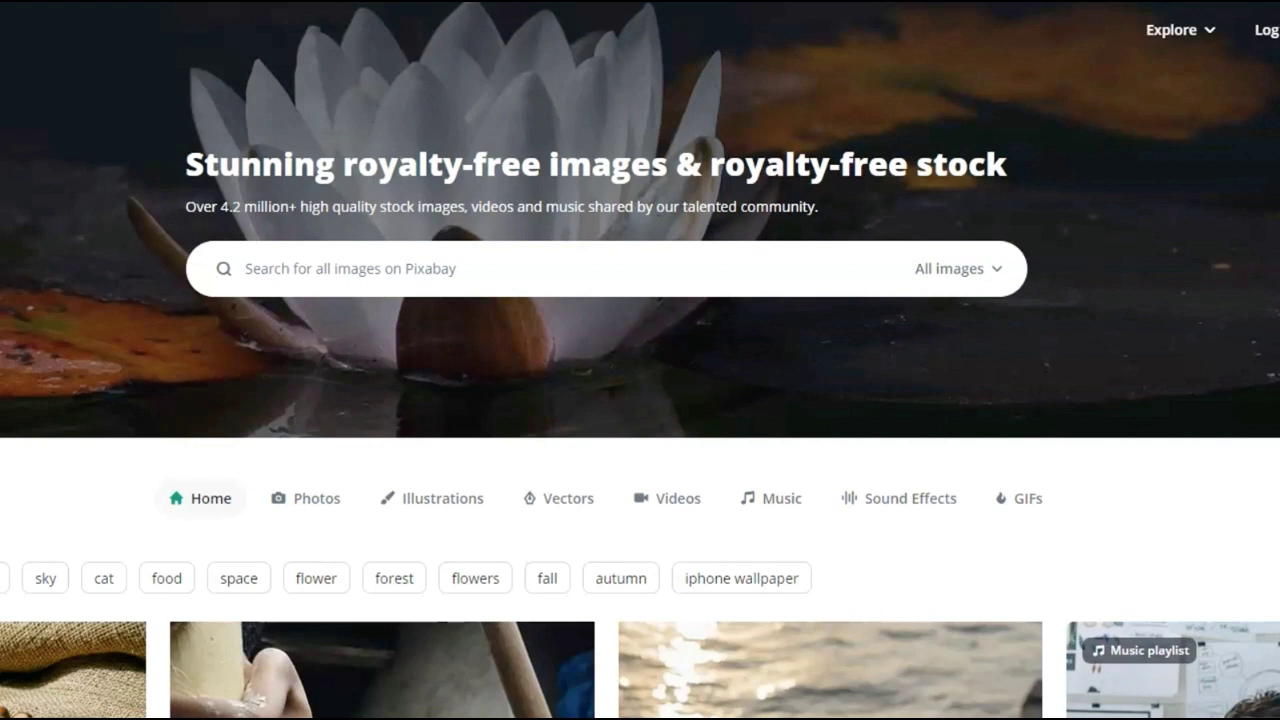
Search Pixabay for 'gardening' and browse the image results
{"action": "left_click", "coordinate": [400, 266]}
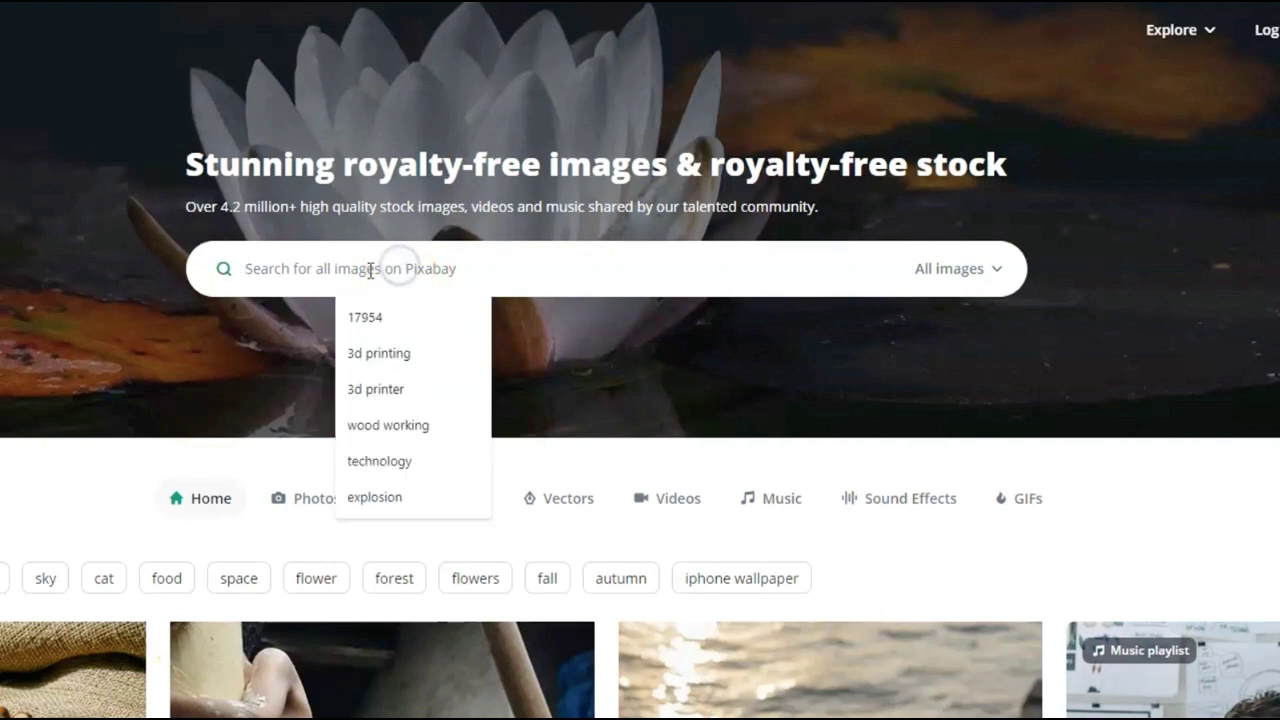
{"action": "type", "text": "garden"}
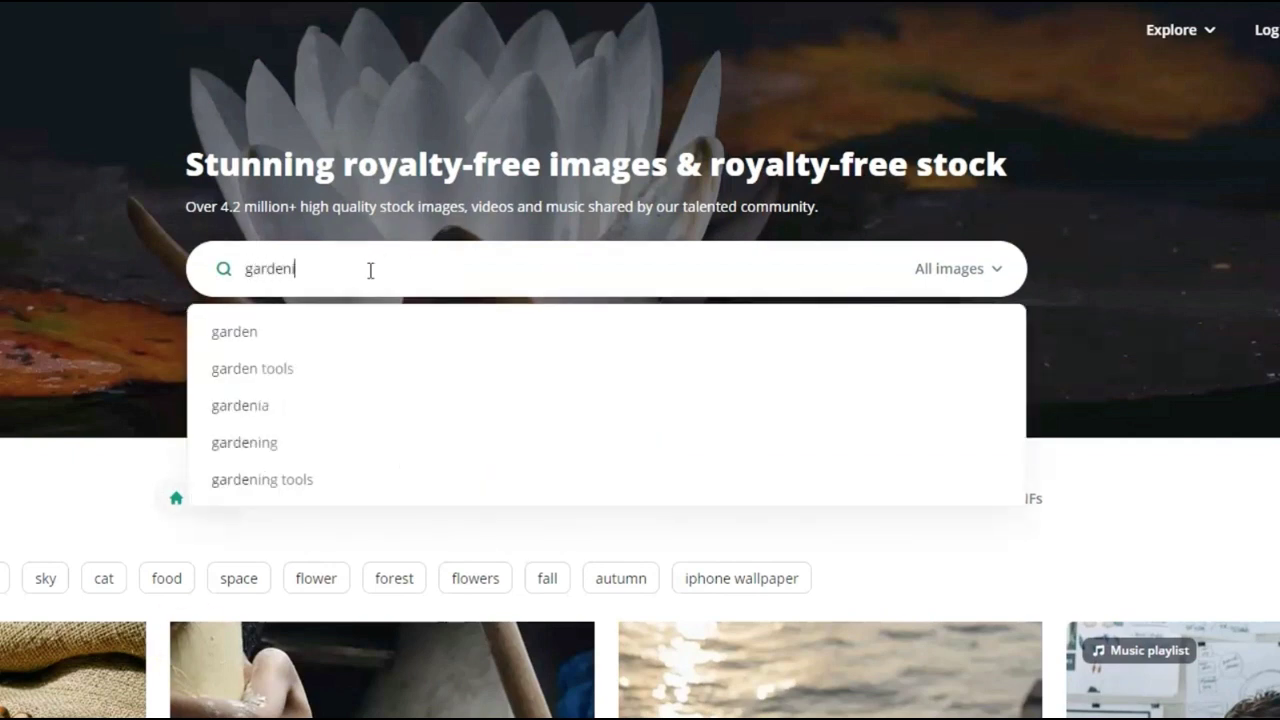
{"action": "type", "text": "ing"}
{"action": "left_click", "coordinate": [250, 341]}
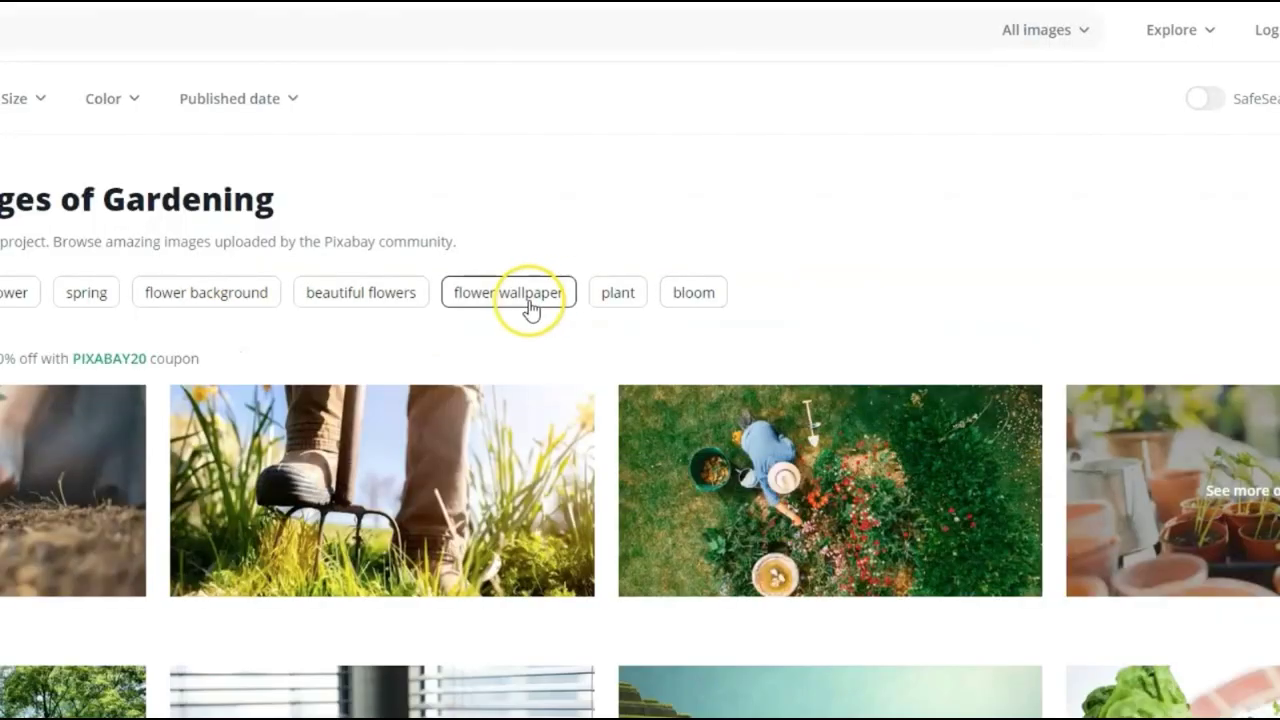
{"action": "scroll", "coordinate": [535, 310], "scroll_direction": "down", "scroll_amount": 2}
{"action": "scroll", "coordinate": [545, 314], "scroll_direction": "down", "scroll_amount": 2}
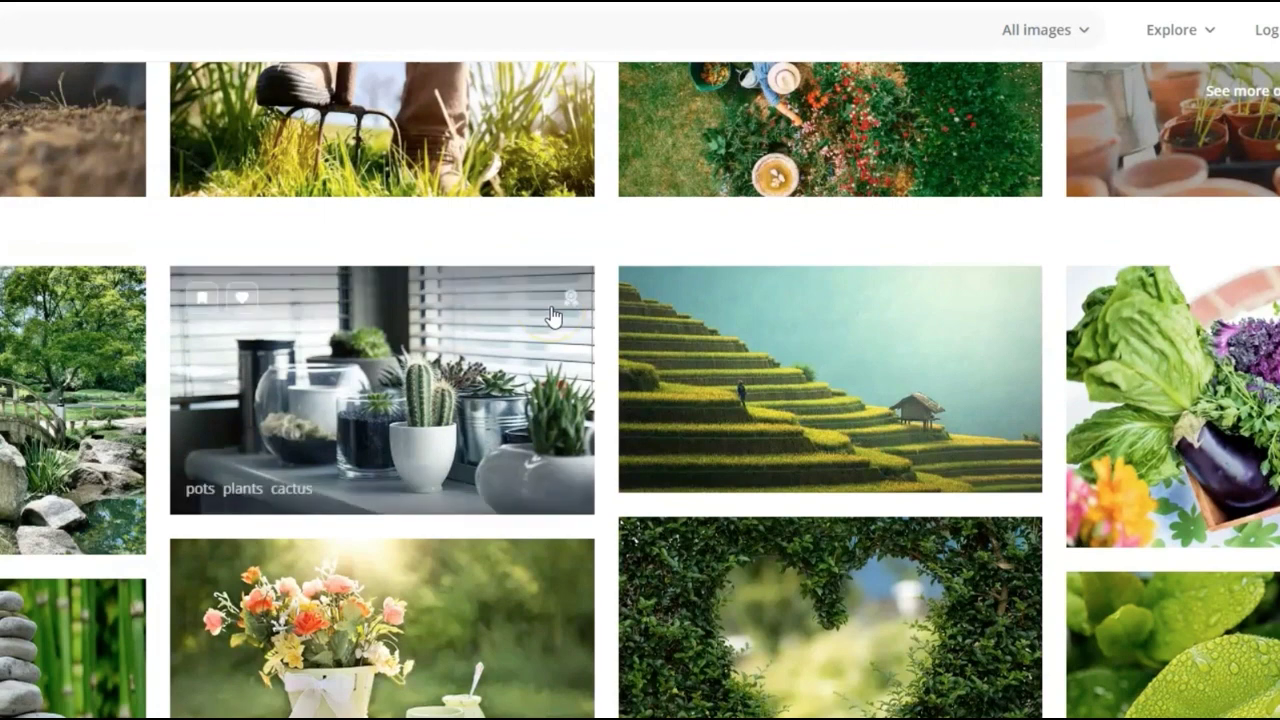
{"action": "scroll", "coordinate": [553, 316], "scroll_direction": "down", "scroll_amount": 1}
{"action": "scroll", "coordinate": [553, 316], "scroll_direction": "down", "scroll_amount": 1}
{"action": "scroll", "coordinate": [553, 316], "scroll_direction": "down", "scroll_amount": 1}
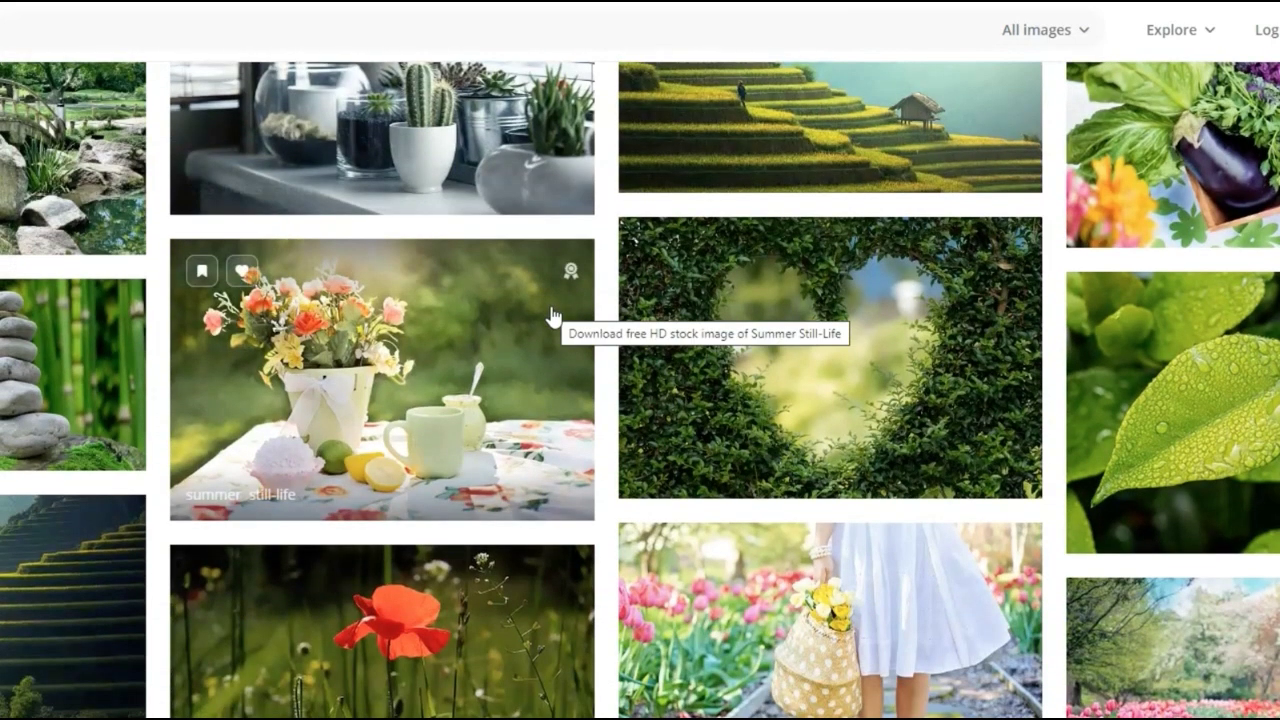
{"action": "scroll", "coordinate": [553, 316], "scroll_direction": "up", "scroll_amount": 1}
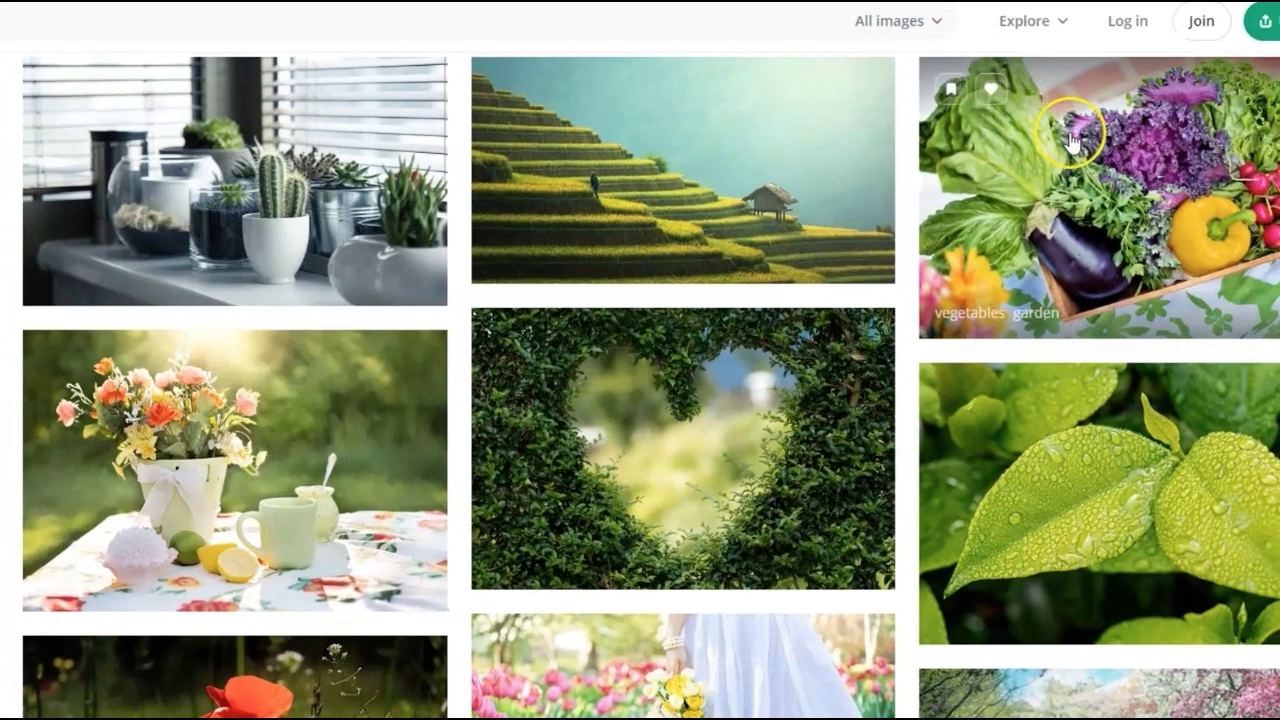
Download the vegetable box photo at 1920×1279
{"action": "left_click", "coordinate": [1070, 143]}
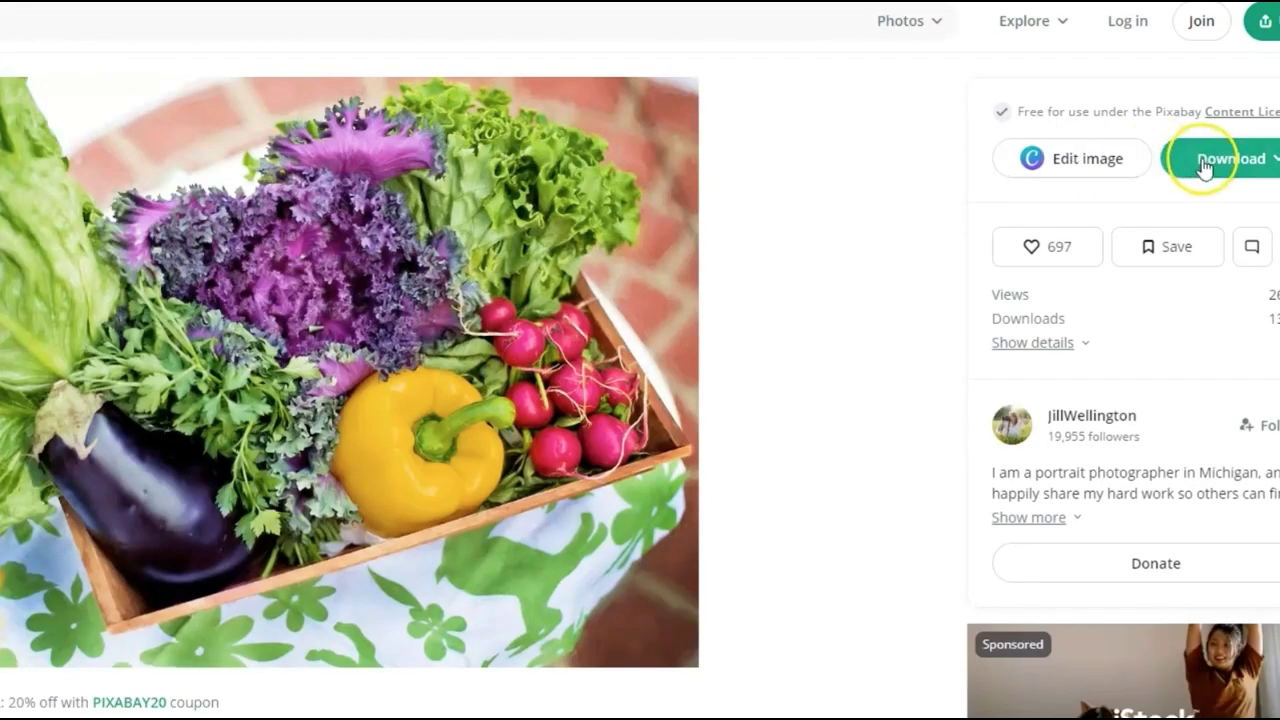
{"action": "left_click", "coordinate": [1205, 166]}
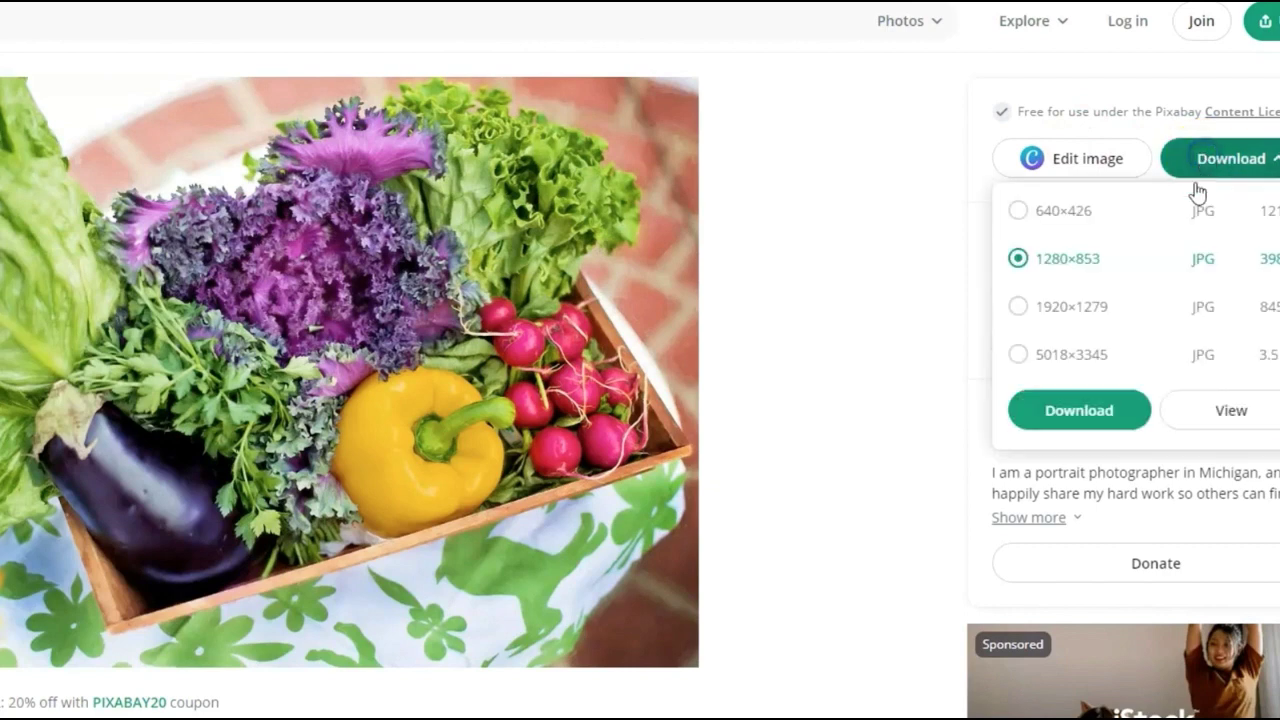
{"action": "left_click", "coordinate": [1018, 306]}
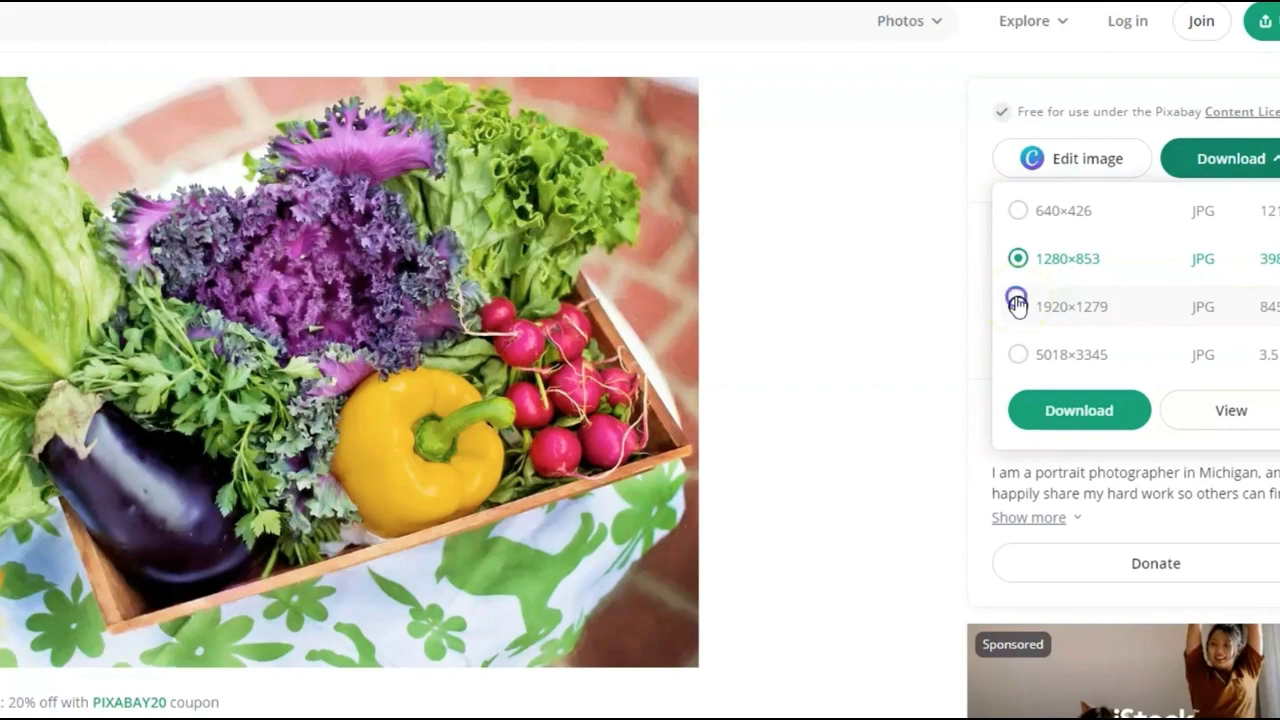
{"action": "left_click", "coordinate": [1078, 410]}
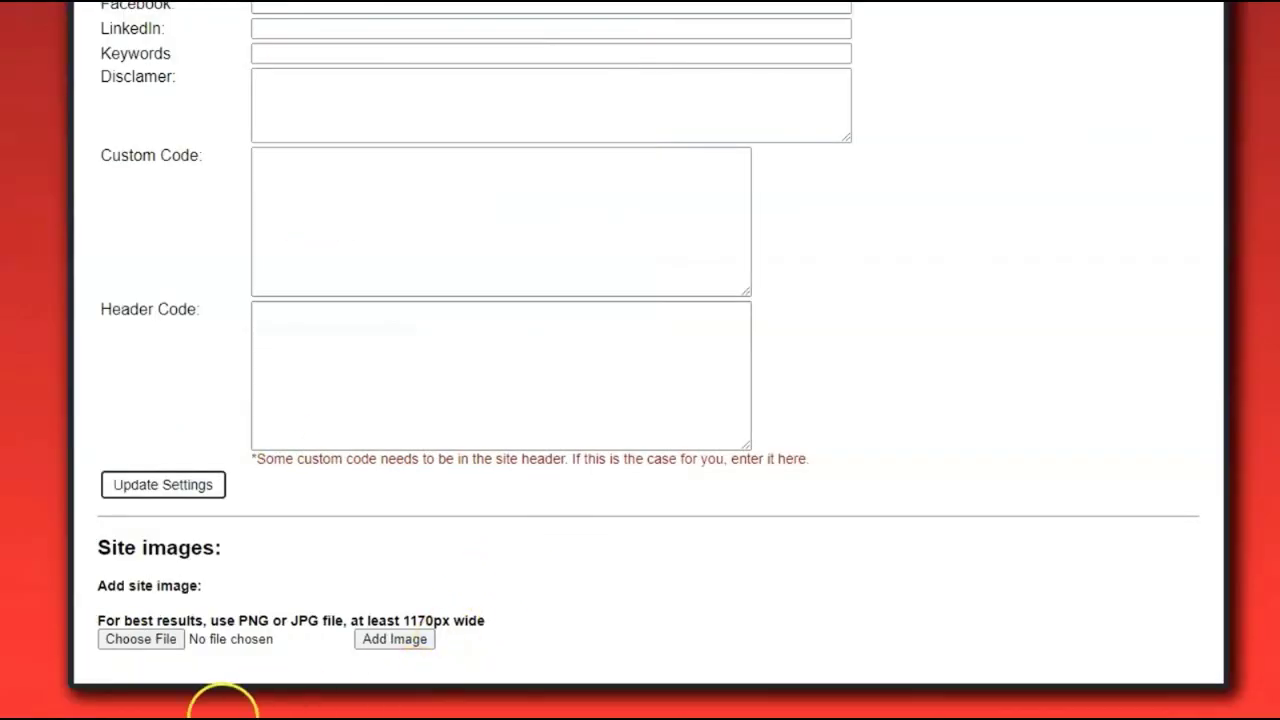
Add the downloaded vegetable crate JPG as a Home gardening site image
{"action": "left_click", "coordinate": [393, 640]}
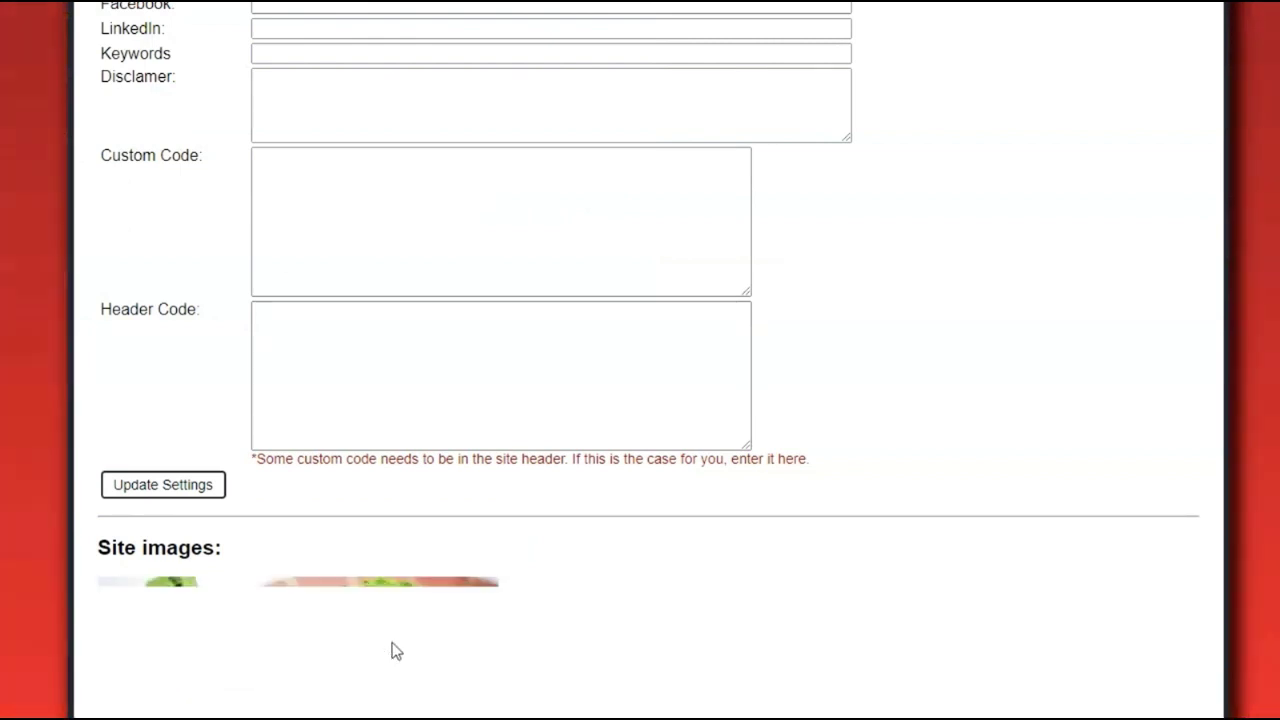
{"action": "scroll", "coordinate": [558, 512], "scroll_direction": "down", "scroll_amount": 2}
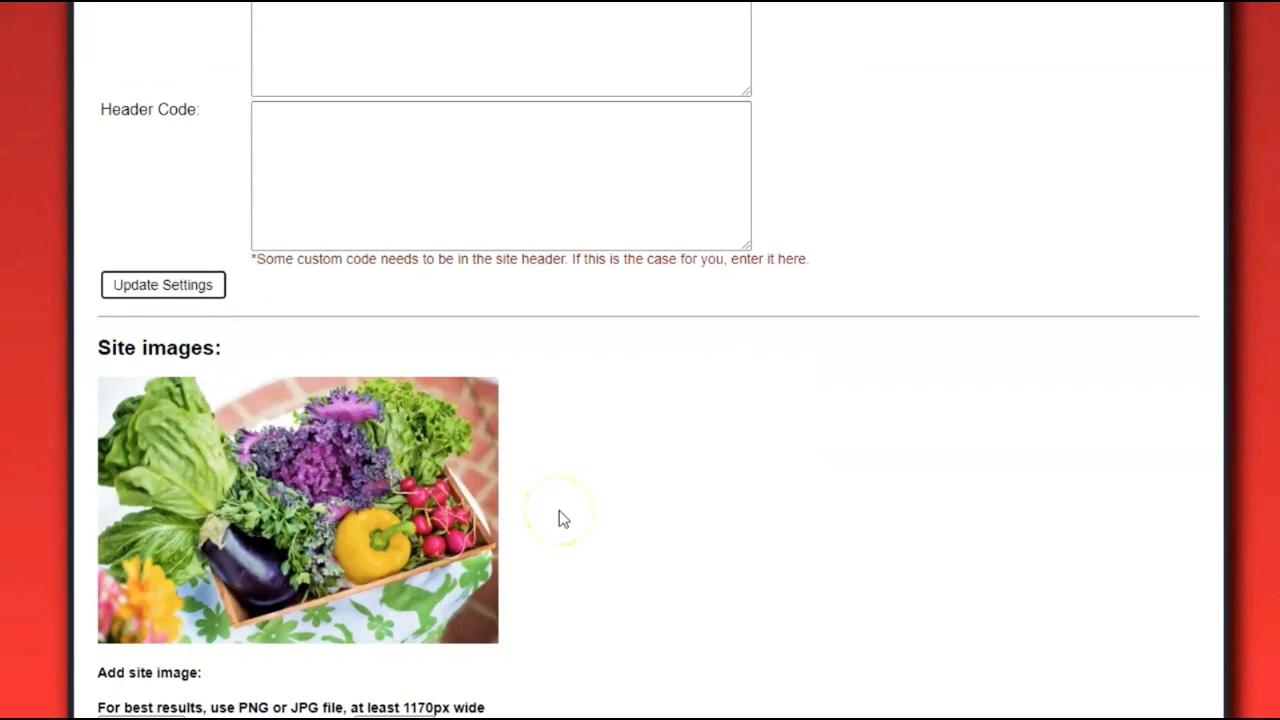
{"action": "scroll", "coordinate": [559, 510], "scroll_direction": "up", "scroll_amount": 2}
{"action": "scroll", "coordinate": [559, 510], "scroll_direction": "up", "scroll_amount": 2}
{"action": "scroll", "coordinate": [559, 510], "scroll_direction": "up", "scroll_amount": 2}
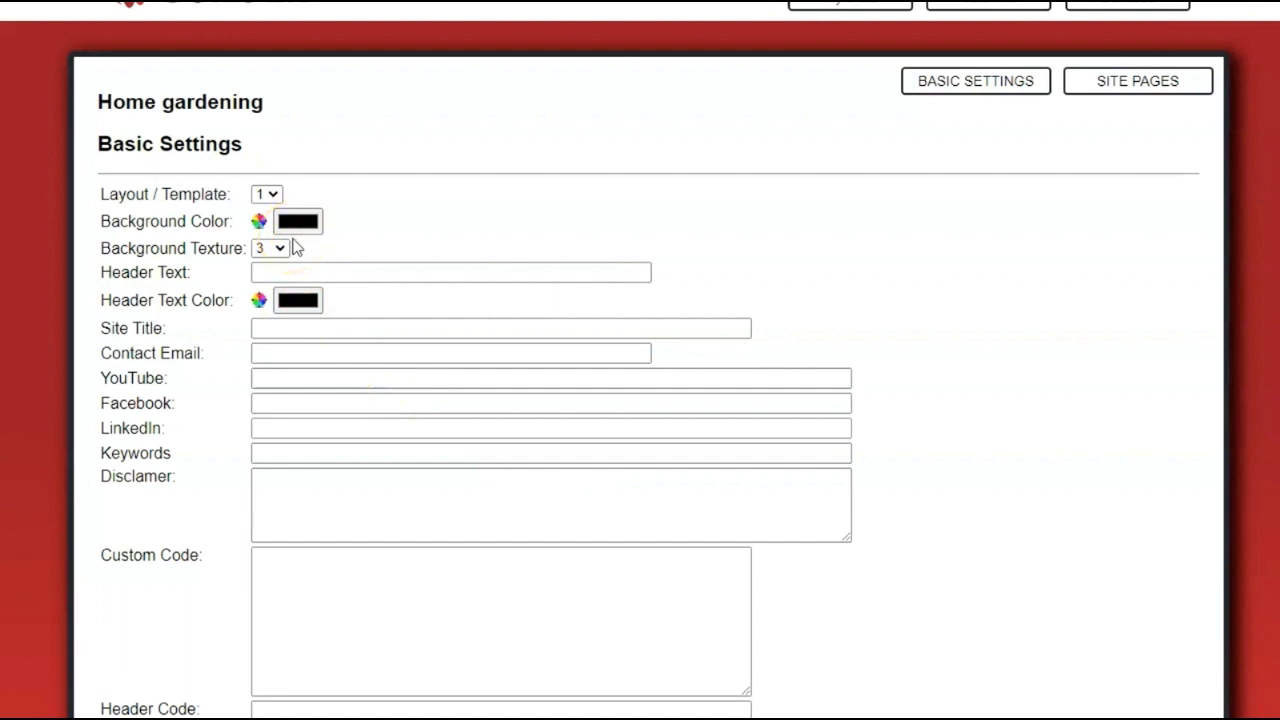
Review the layout templates, keep template 1, and scroll through the settings
{"action": "left_click", "coordinate": [271, 196]}
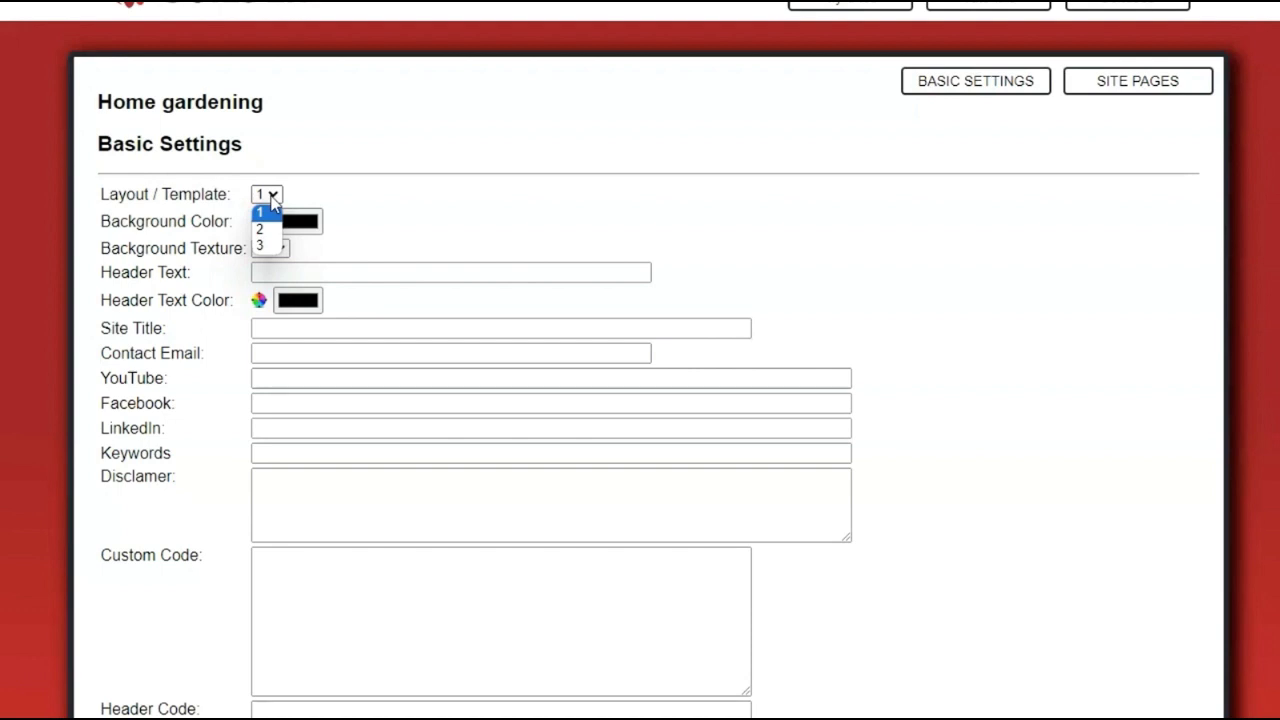
{"action": "left_click", "coordinate": [271, 195]}
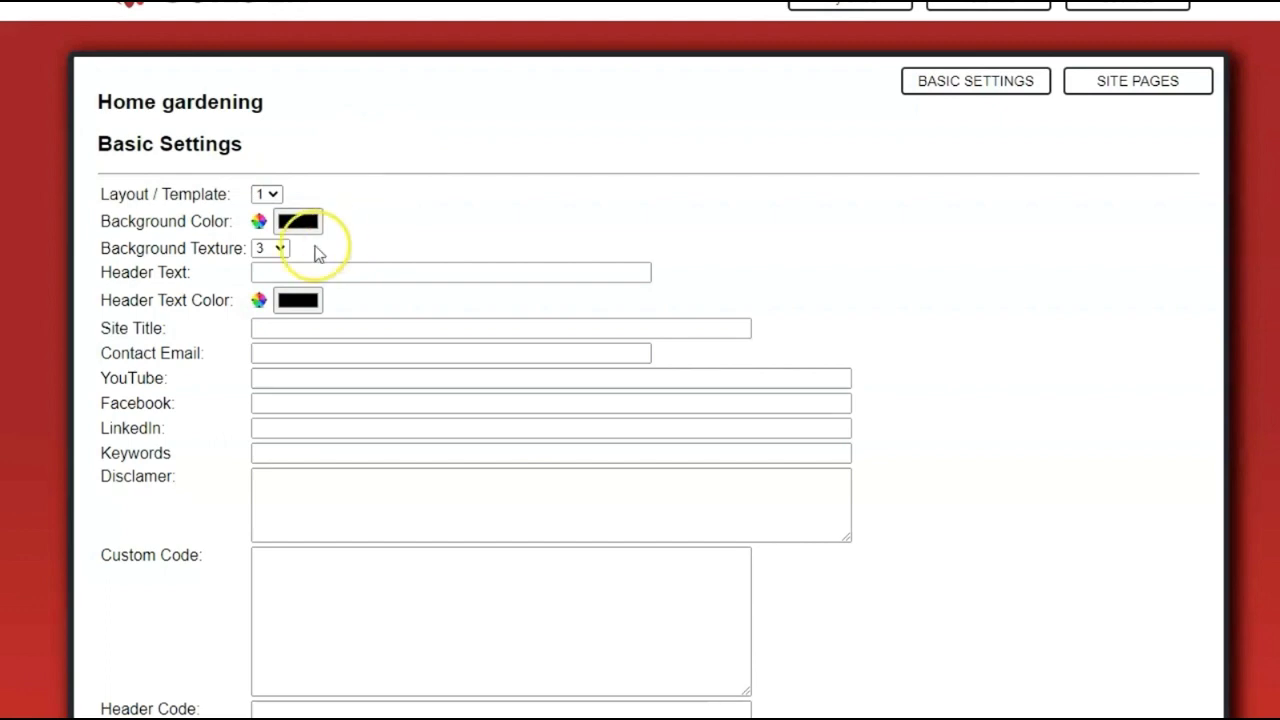
{"action": "scroll", "coordinate": [314, 252], "scroll_direction": "down", "scroll_amount": 3}
{"action": "scroll", "coordinate": [314, 252], "scroll_direction": "down", "scroll_amount": 3}
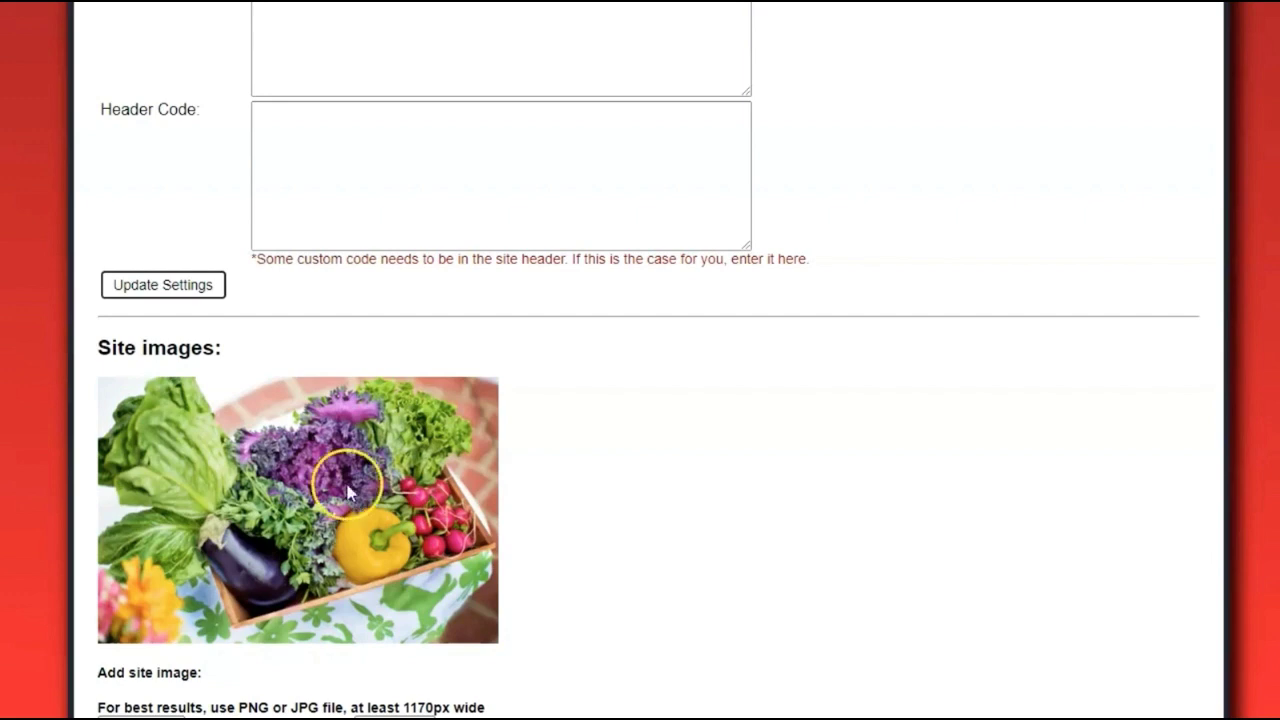
{"action": "scroll", "coordinate": [350, 465], "scroll_direction": "up", "scroll_amount": 4}
{"action": "scroll", "coordinate": [354, 443], "scroll_direction": "up", "scroll_amount": 2}
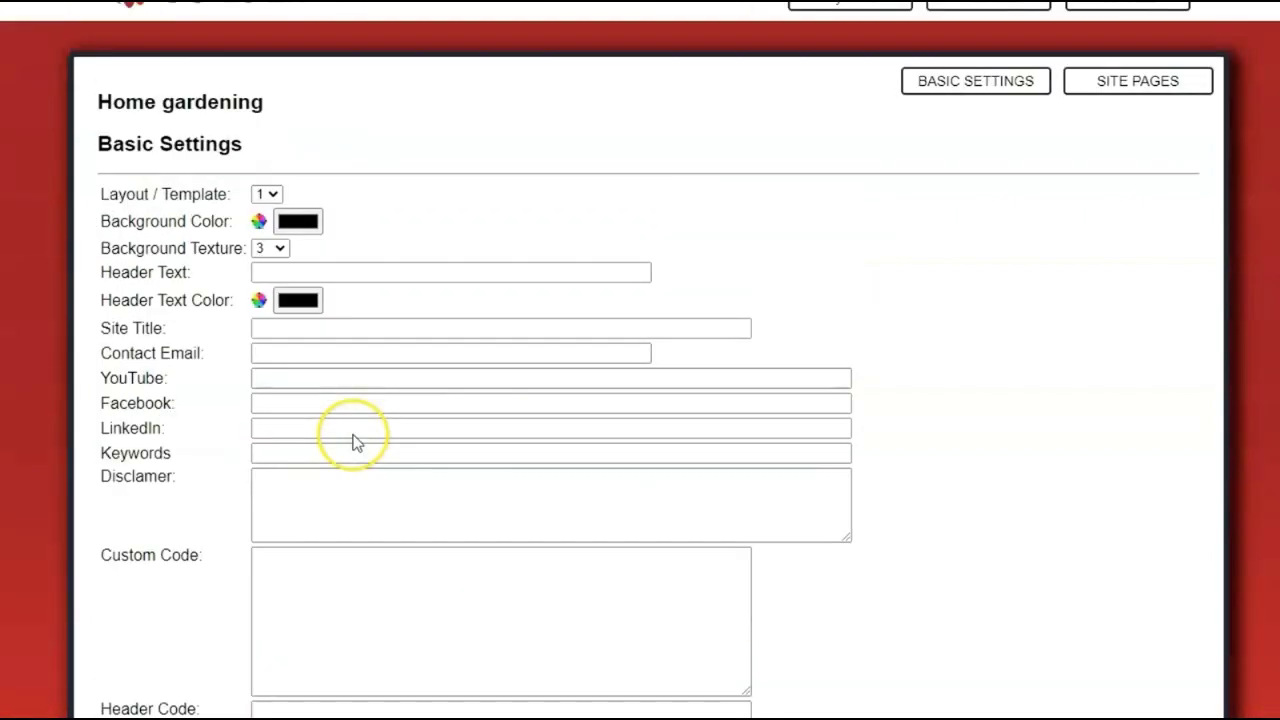
Set the background colour to light grey and the background texture to 7
{"action": "left_click", "coordinate": [298, 221]}
{"action": "mouse_move", "coordinate": [306, 257]}
{"action": "left_mouse_down"}
{"action": "mouse_move", "coordinate": [275, 265]}
{"action": "mouse_move", "coordinate": [284, 254]}
{"action": "left_mouse_up"}
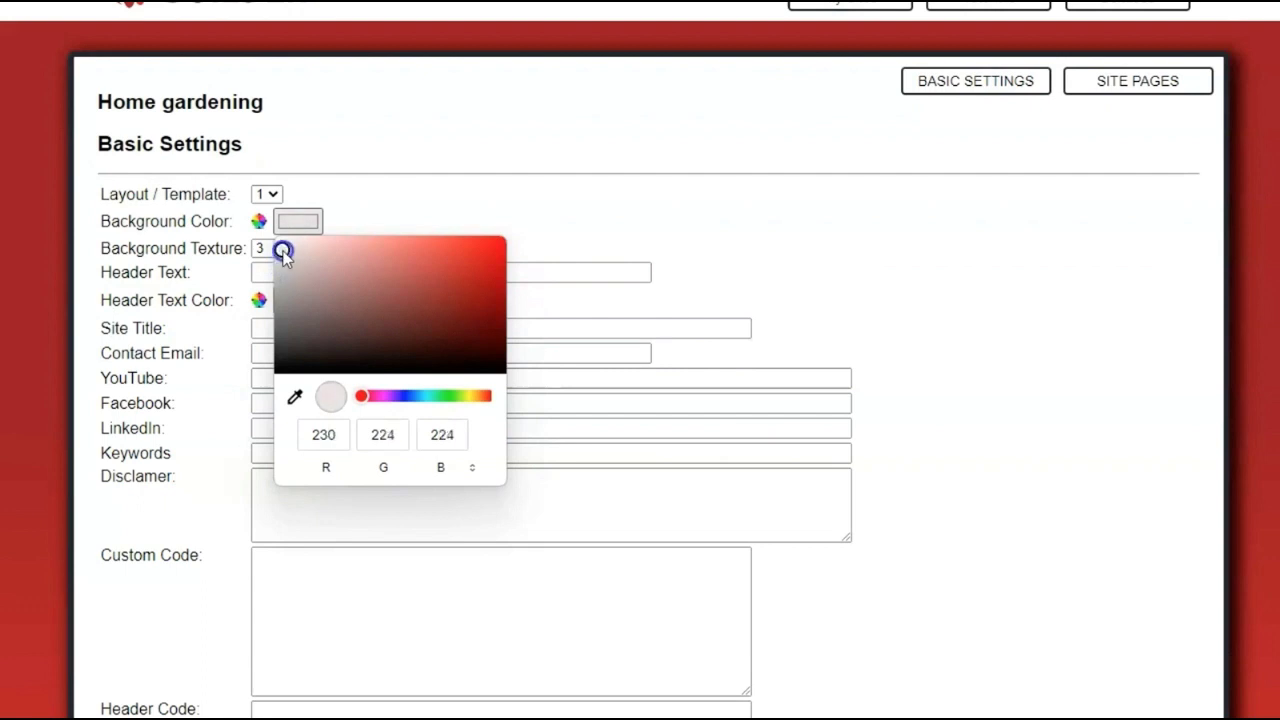
{"action": "left_click", "coordinate": [528, 214]}
{"action": "left_click", "coordinate": [272, 249]}
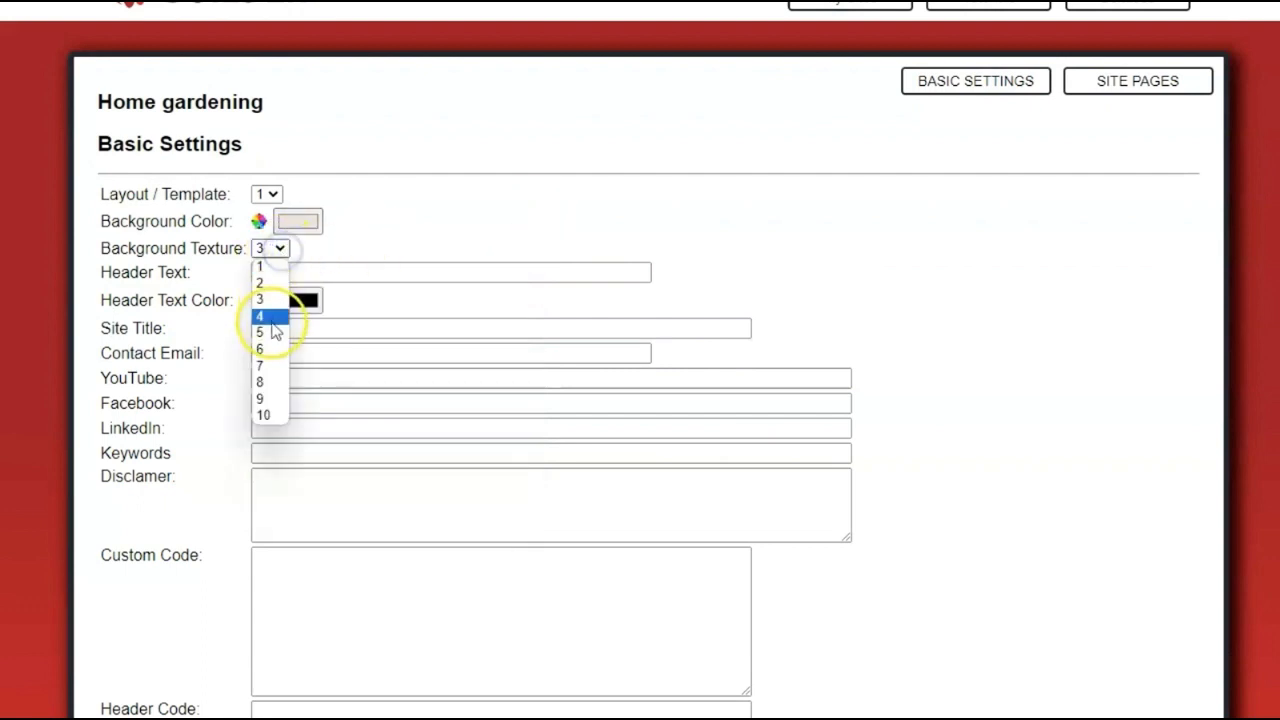
{"action": "left_click", "coordinate": [263, 364]}
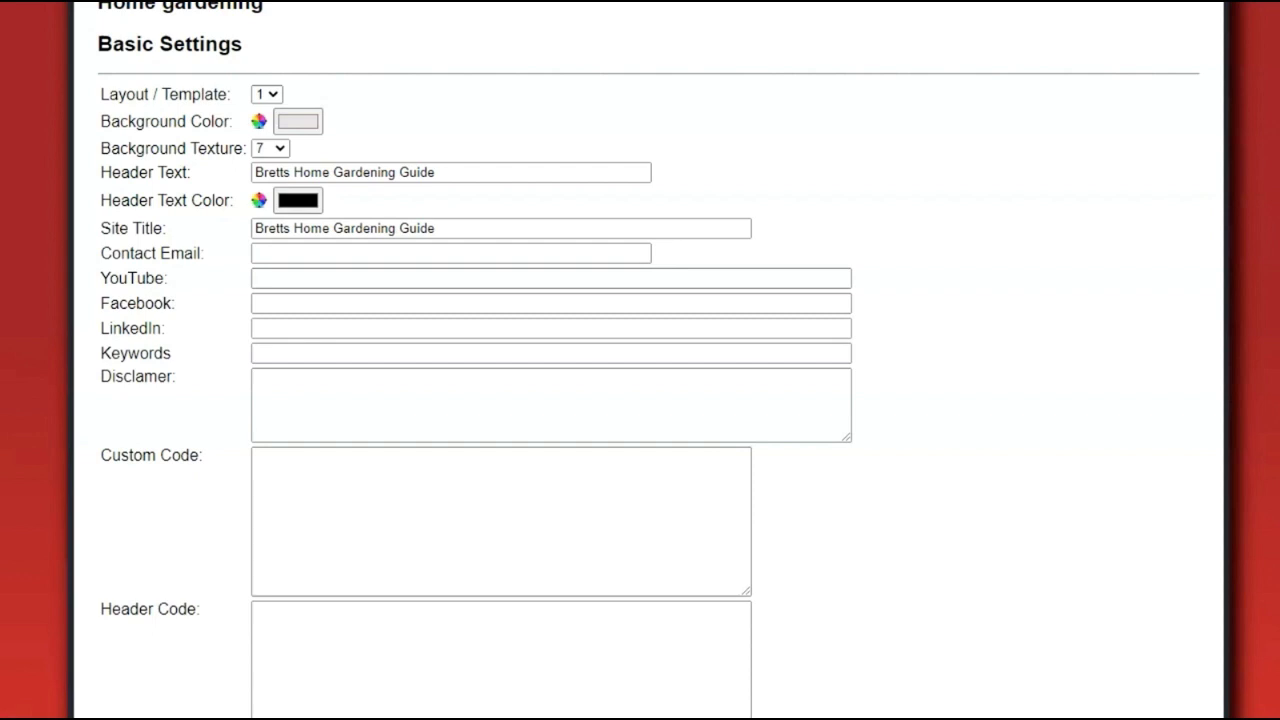
Open the site's page list to start creating a new page
{"action": "scroll", "coordinate": [486, 506], "scroll_direction": "down", "scroll_amount": 2}
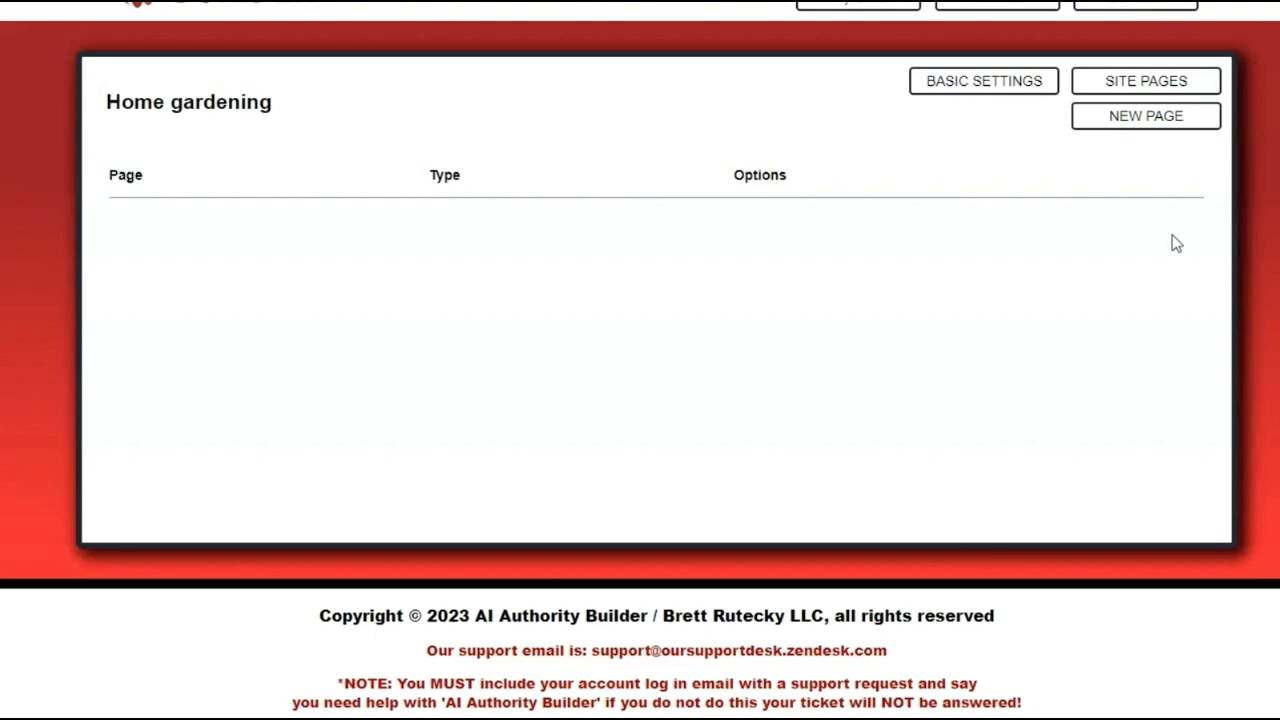
{"action": "left_click", "coordinate": [1134, 117]}
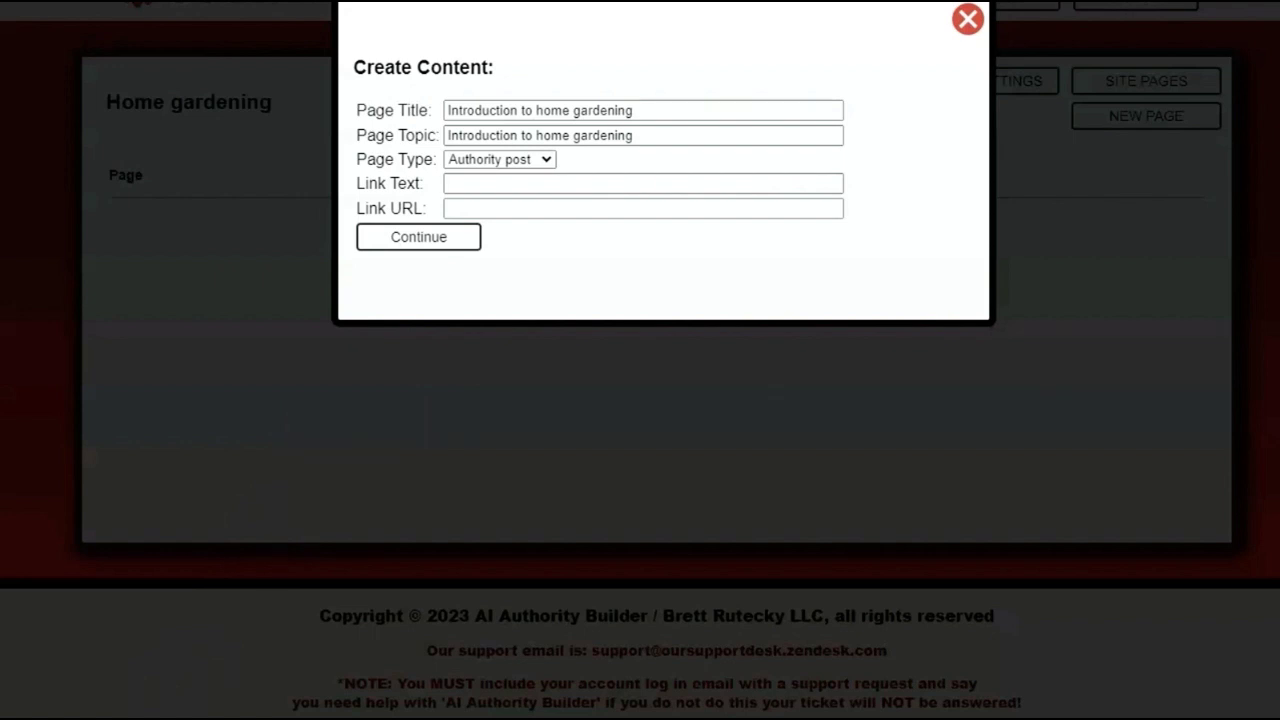
Generate the authority page 'Introduction to home gardening' for the Home gardening site
{"action": "left_click", "coordinate": [468, 240]}
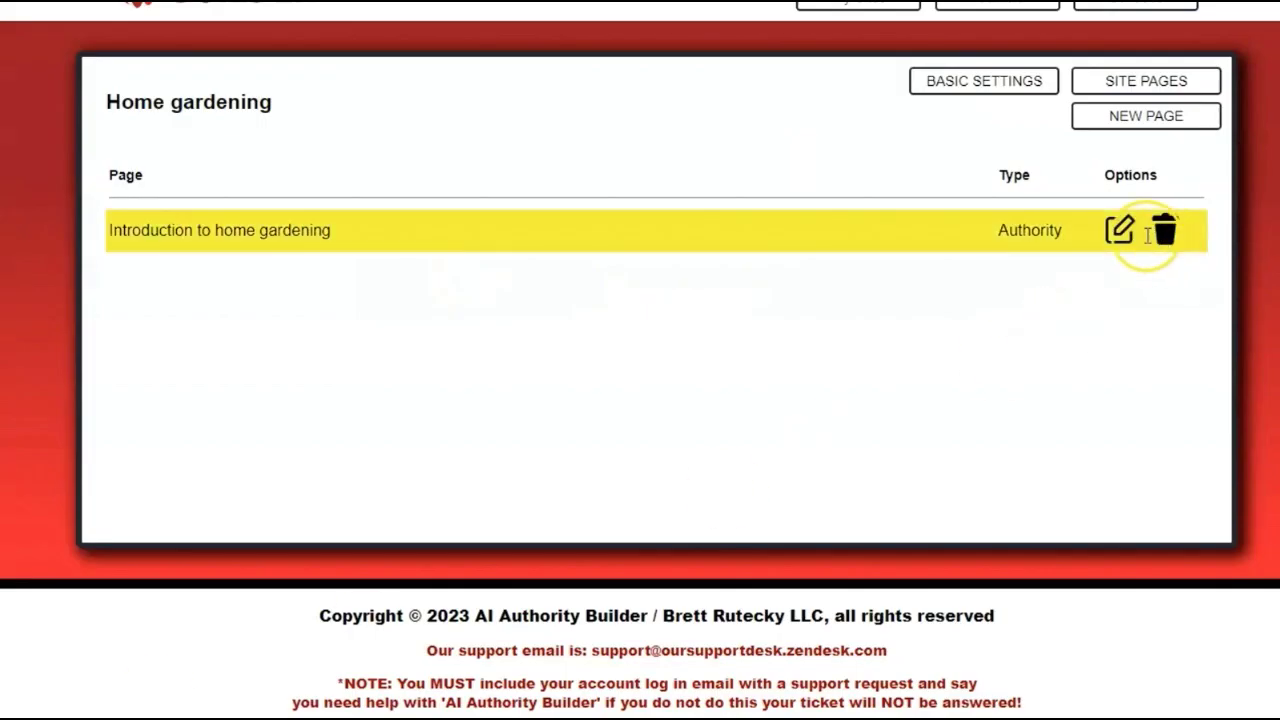
Review the generated 'Introduction to home gardening' page, then go back to Your Websites via My Sites
{"action": "left_click", "coordinate": [1119, 232]}
{"action": "scroll", "coordinate": [1100, 300], "scroll_direction": "down", "scroll_amount": 1}
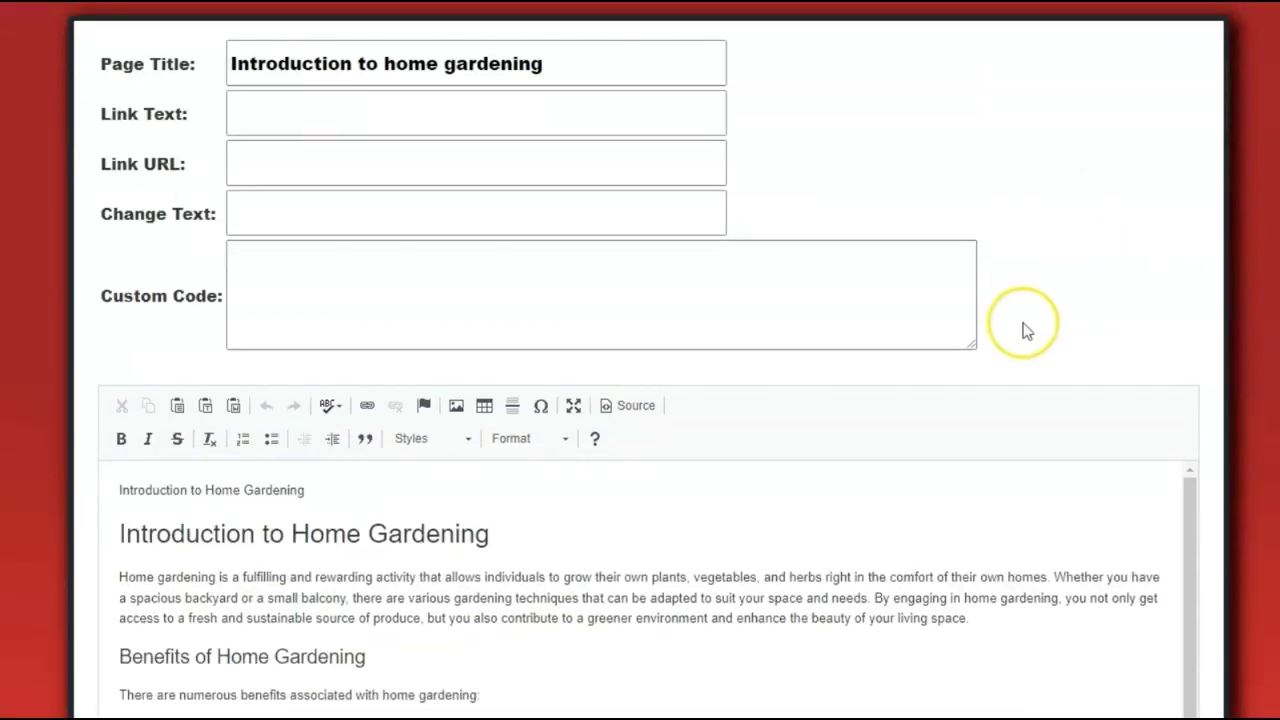
{"action": "scroll", "coordinate": [900, 340], "scroll_direction": "down", "scroll_amount": 3}
{"action": "left_click", "coordinate": [322, 423]}
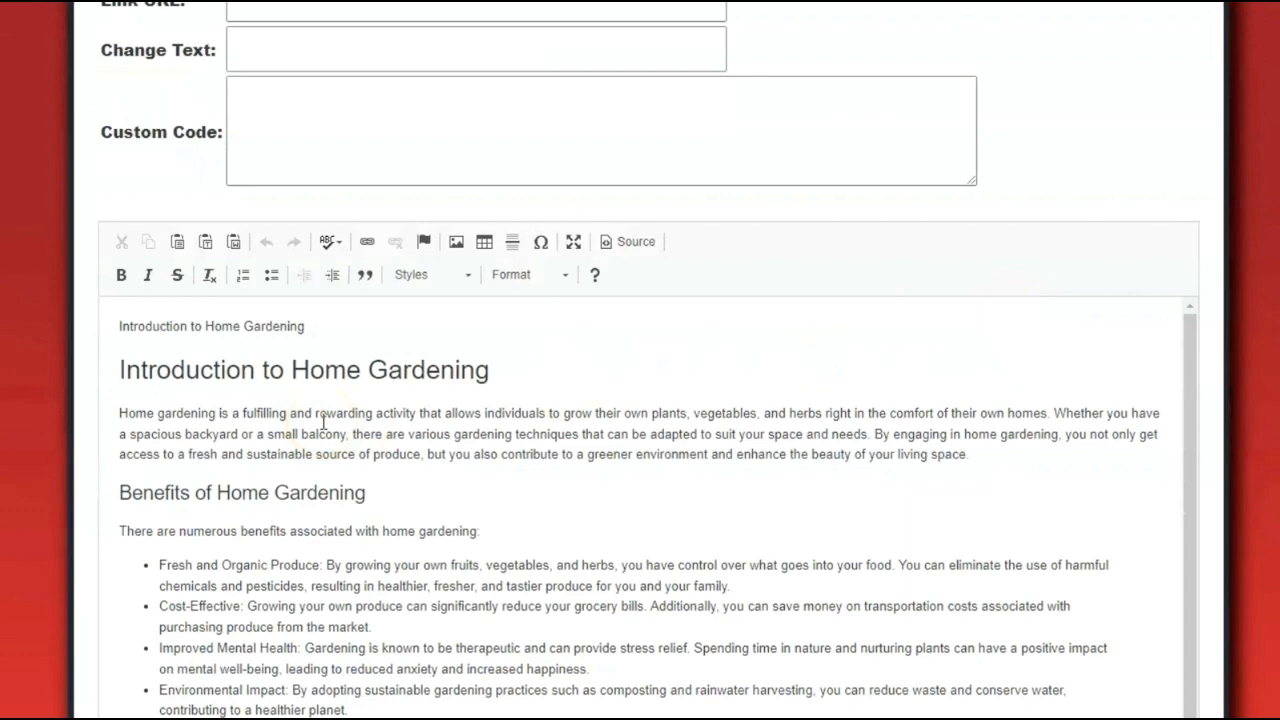
{"action": "scroll", "coordinate": [318, 425], "scroll_direction": "up", "scroll_amount": 2}
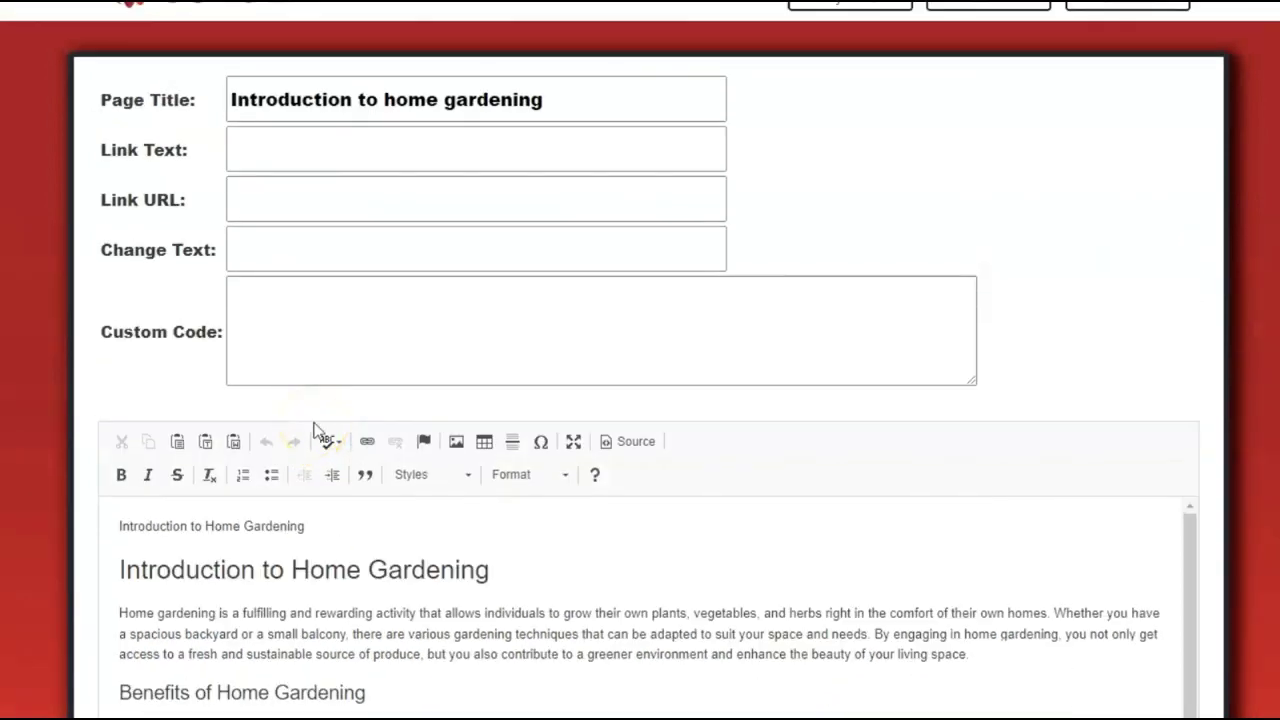
{"action": "left_click", "coordinate": [351, 349]}
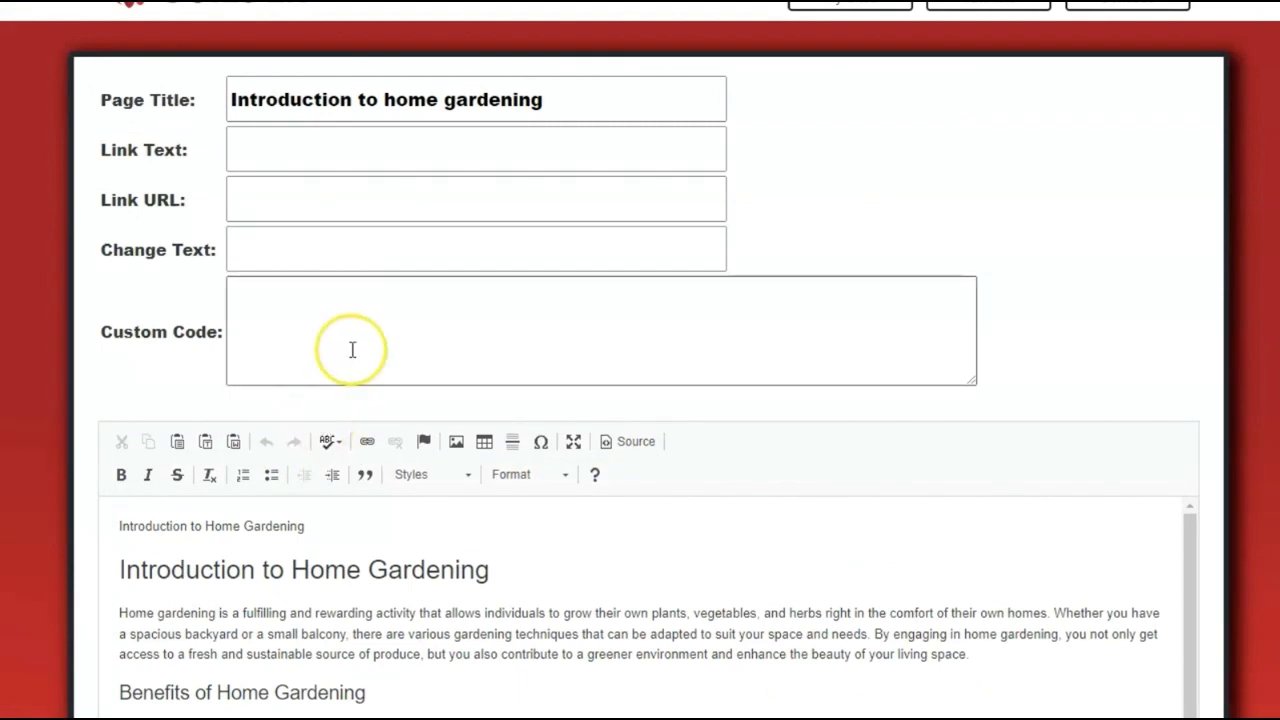
{"action": "left_click", "coordinate": [850, 3]}
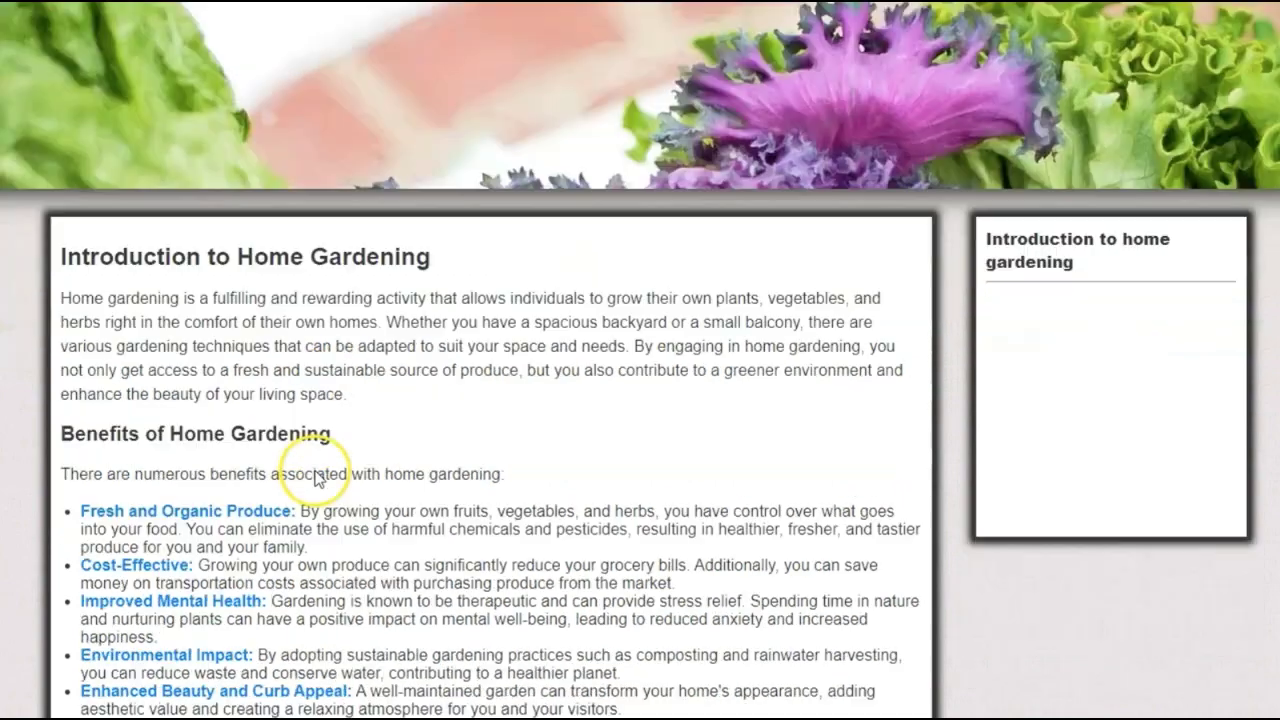
{"action": "scroll", "coordinate": [314, 470], "scroll_direction": "up", "scroll_amount": 3}
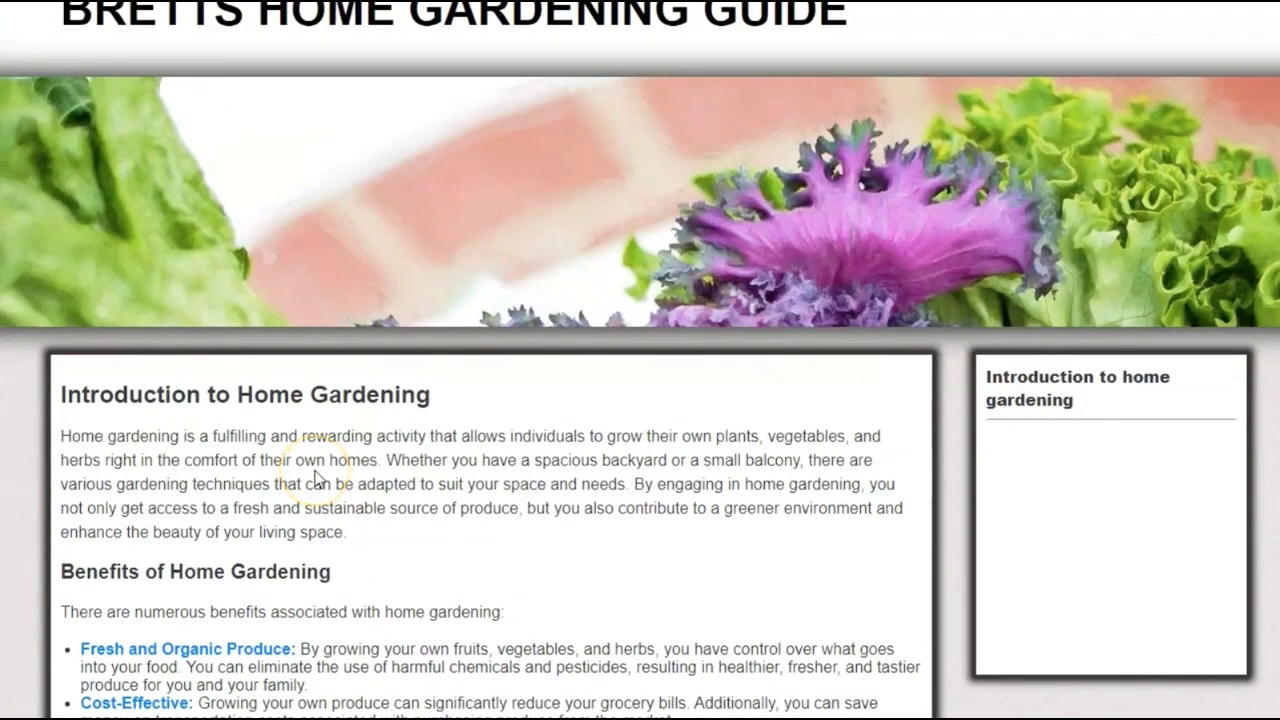
{"action": "scroll", "coordinate": [792, 108], "scroll_direction": "down", "scroll_amount": 2}
{"action": "scroll", "coordinate": [791, 109], "scroll_direction": "up", "scroll_amount": 1}
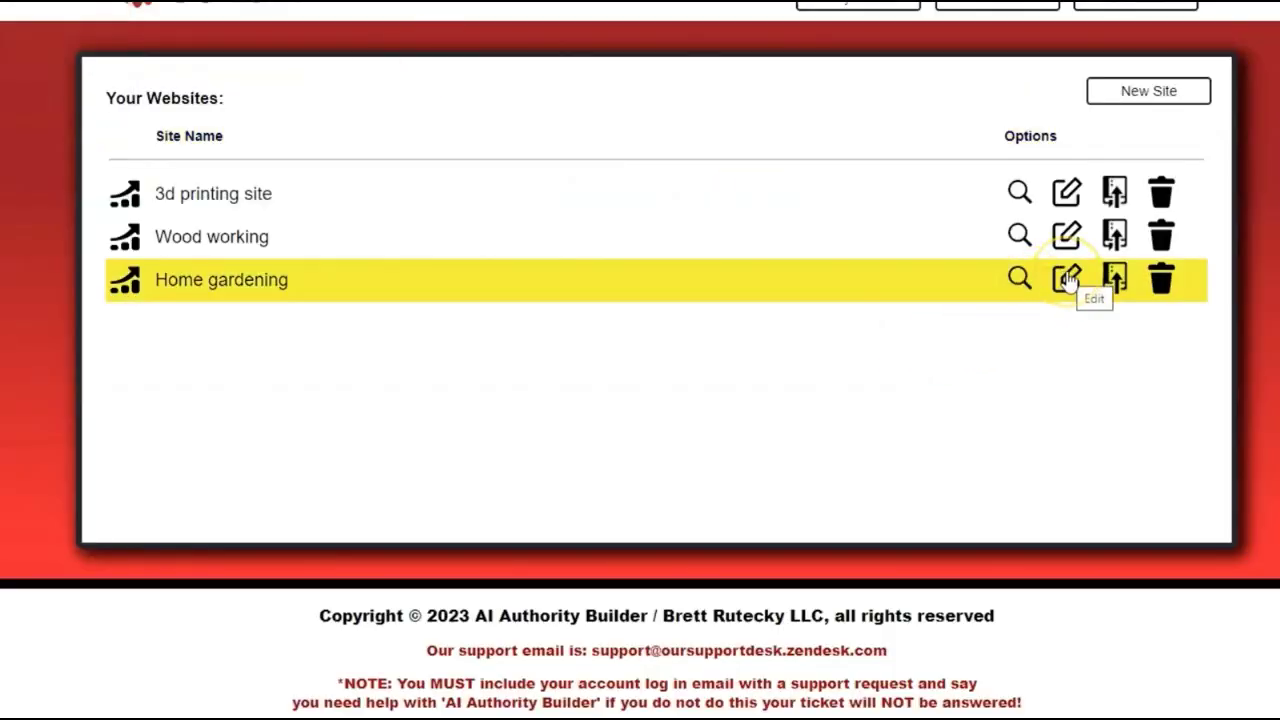
{"action": "left_click", "coordinate": [1068, 281]}
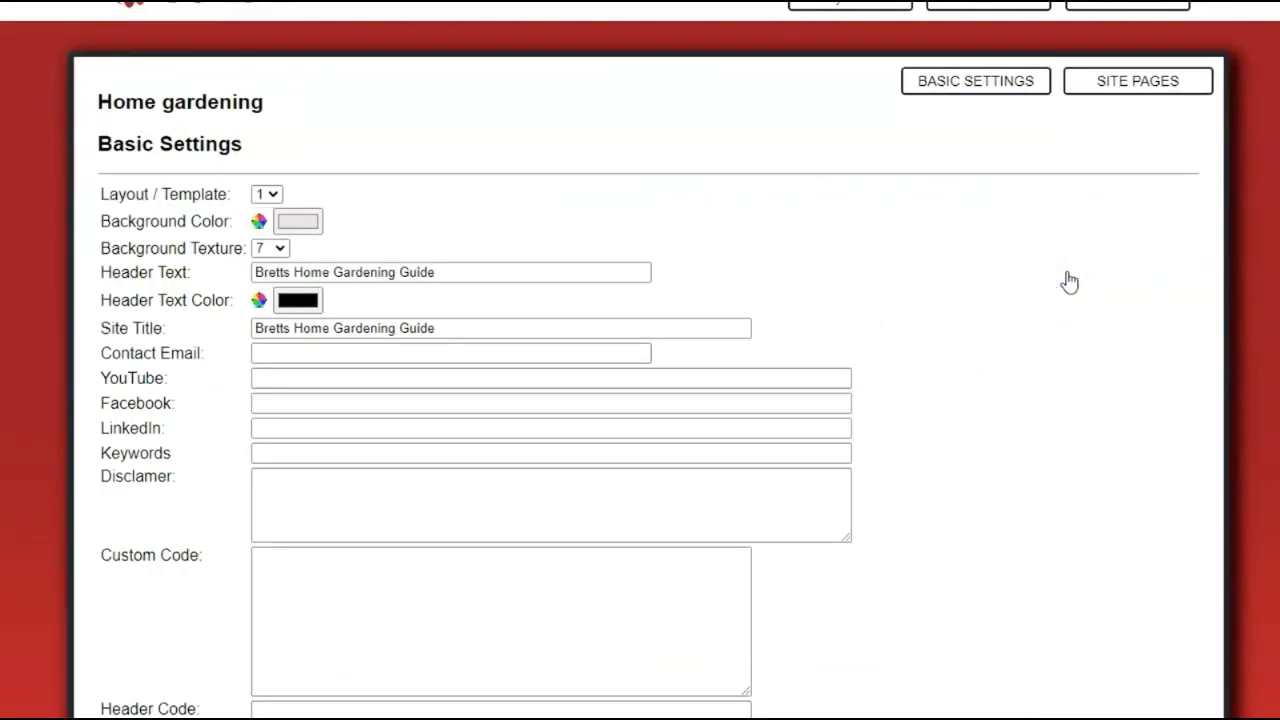
Switch the Home gardening site to layout template 3 for full-width, sidebar-free pages
{"action": "left_click", "coordinate": [267, 194]}
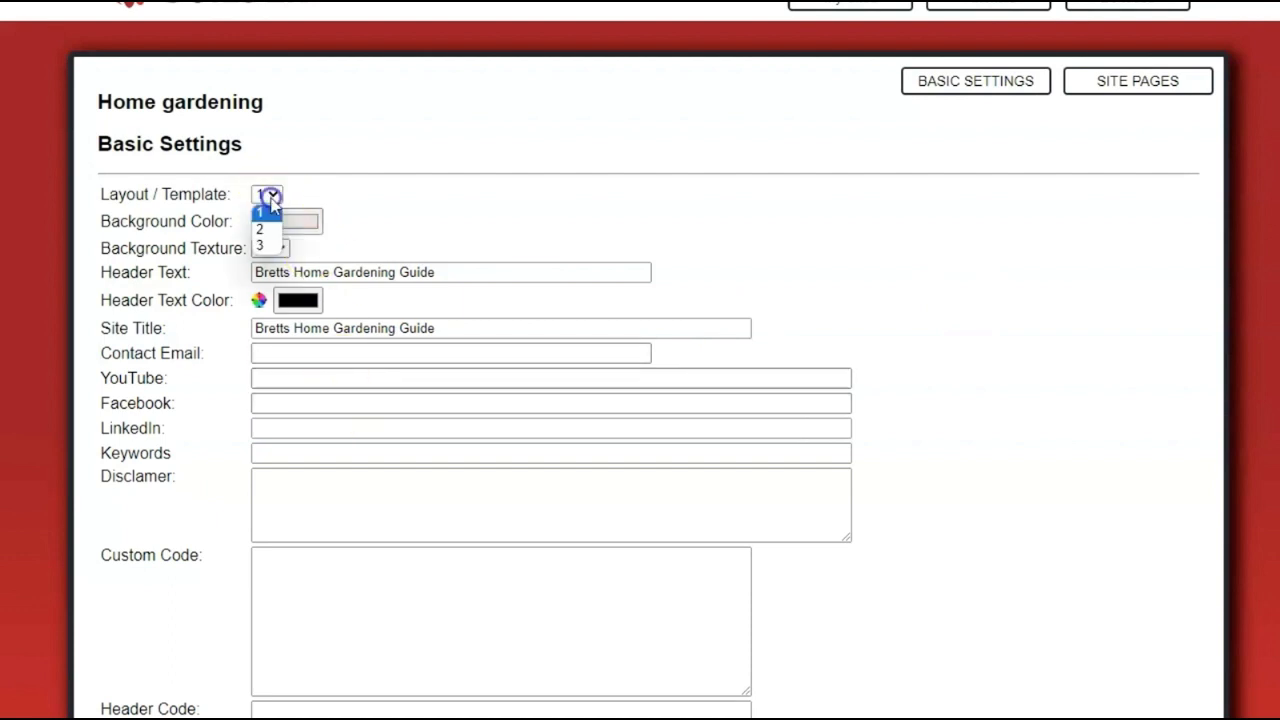
{"action": "left_click", "coordinate": [262, 247]}
{"action": "scroll", "coordinate": [608, 343], "scroll_direction": "down", "scroll_amount": 3}
{"action": "scroll", "coordinate": [352, 412], "scroll_direction": "down", "scroll_amount": 2}
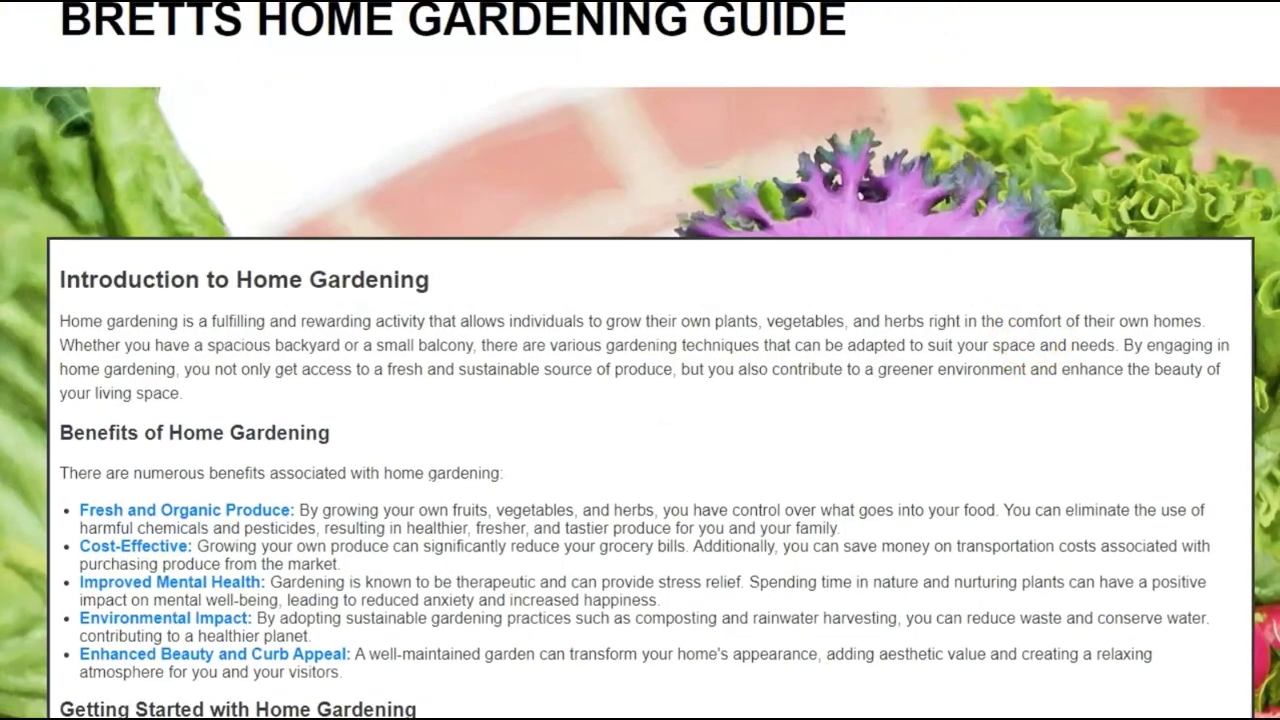
Look over the site preview, then show the Home gardening site's page list
{"action": "scroll", "coordinate": [1128, 388], "scroll_direction": "down", "scroll_amount": 4}
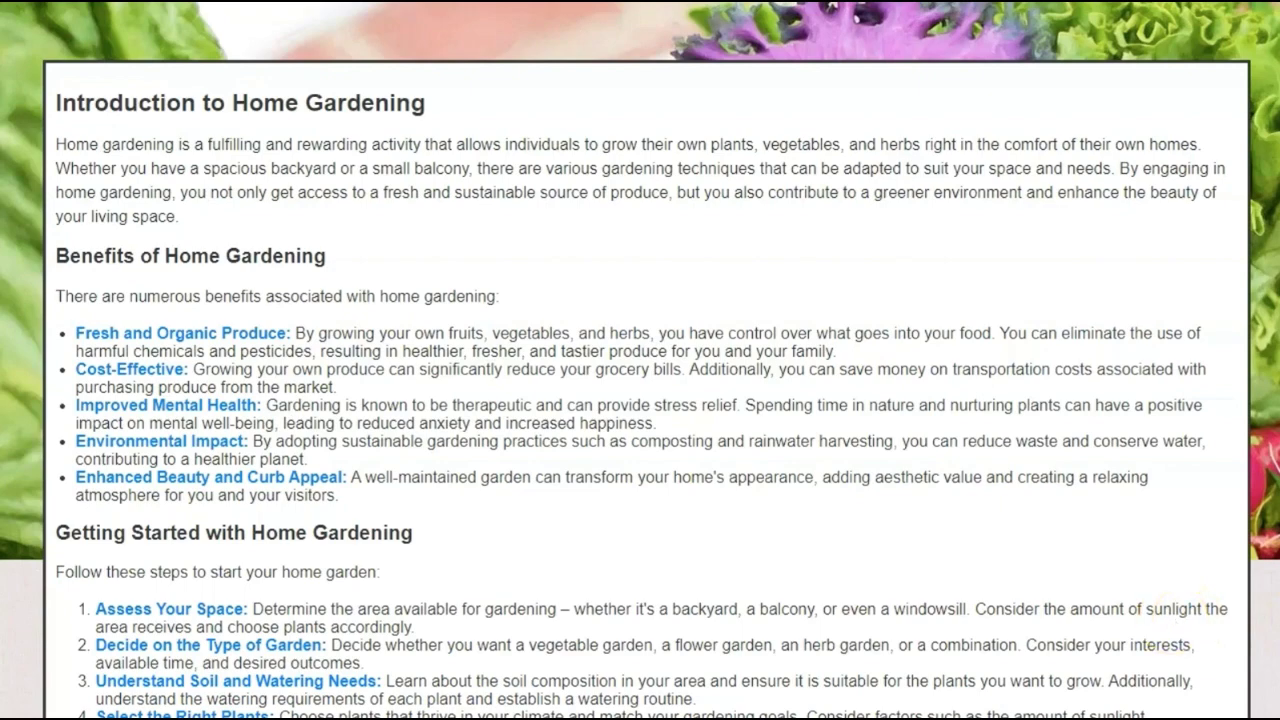
{"action": "scroll", "coordinate": [1048, 518], "scroll_direction": "up", "scroll_amount": 2}
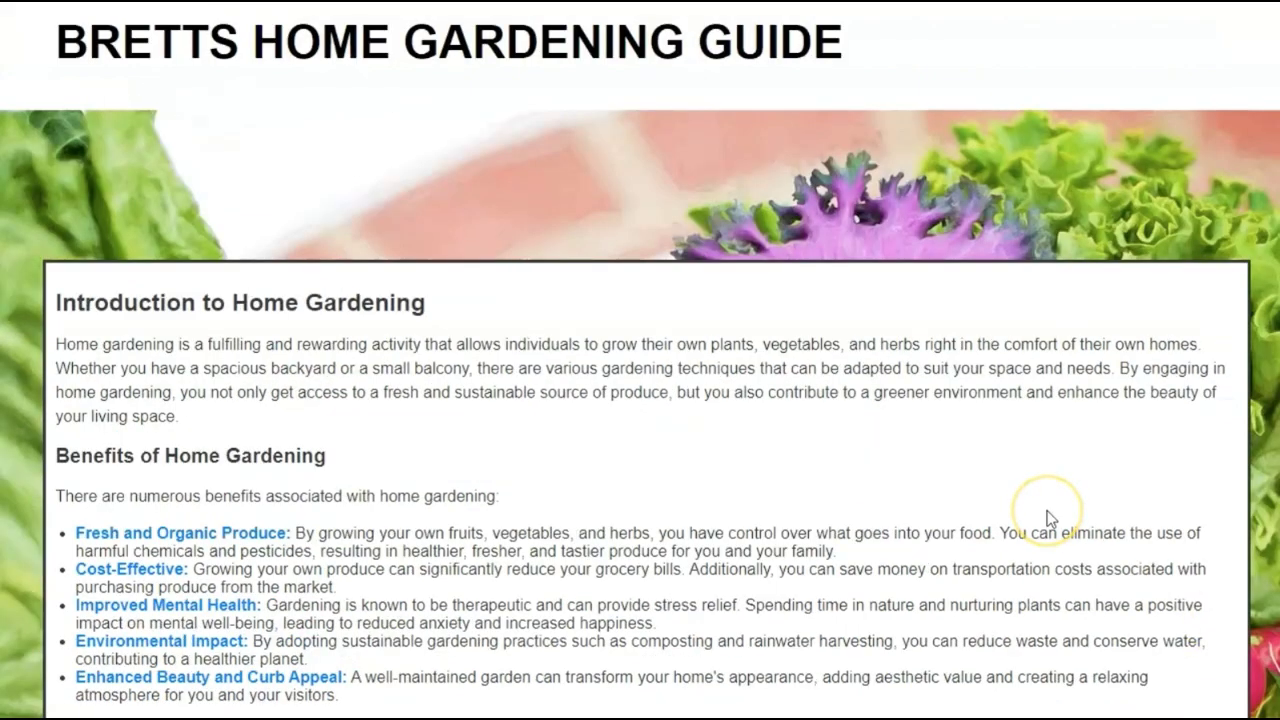
{"action": "scroll", "coordinate": [1048, 518], "scroll_direction": "down", "scroll_amount": 5}
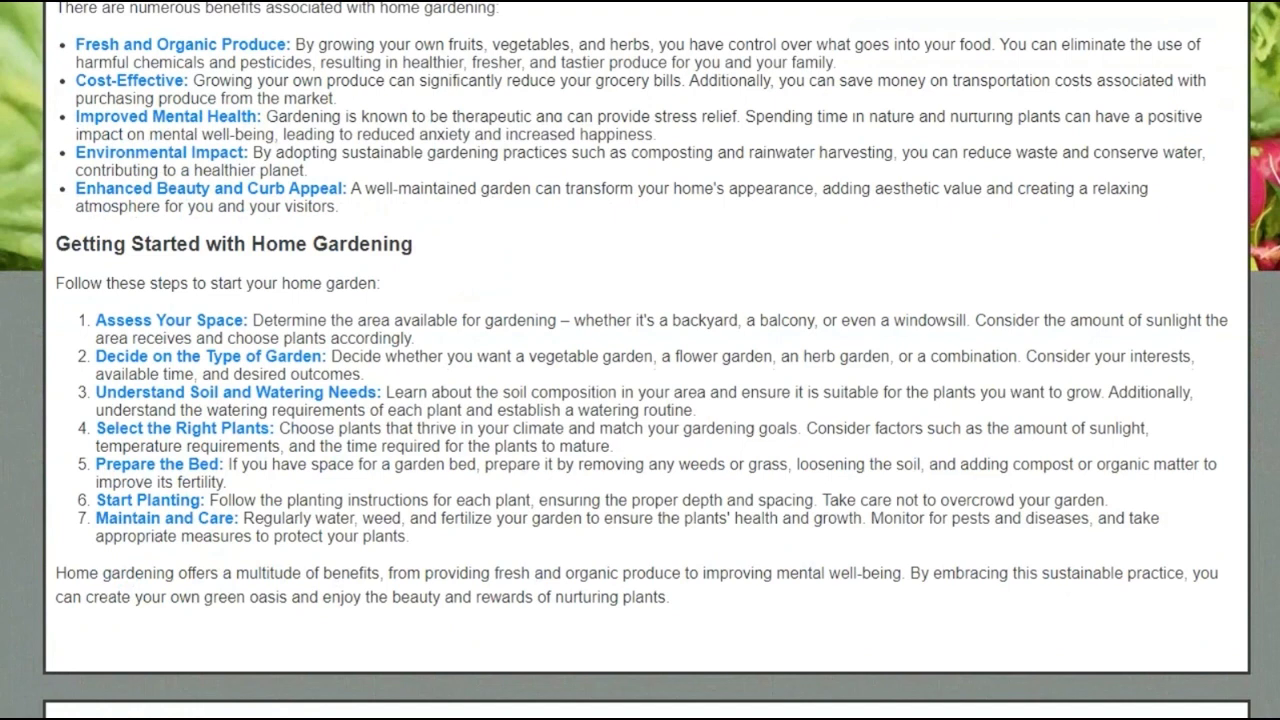
{"action": "left_click", "coordinate": [1213, 50]}
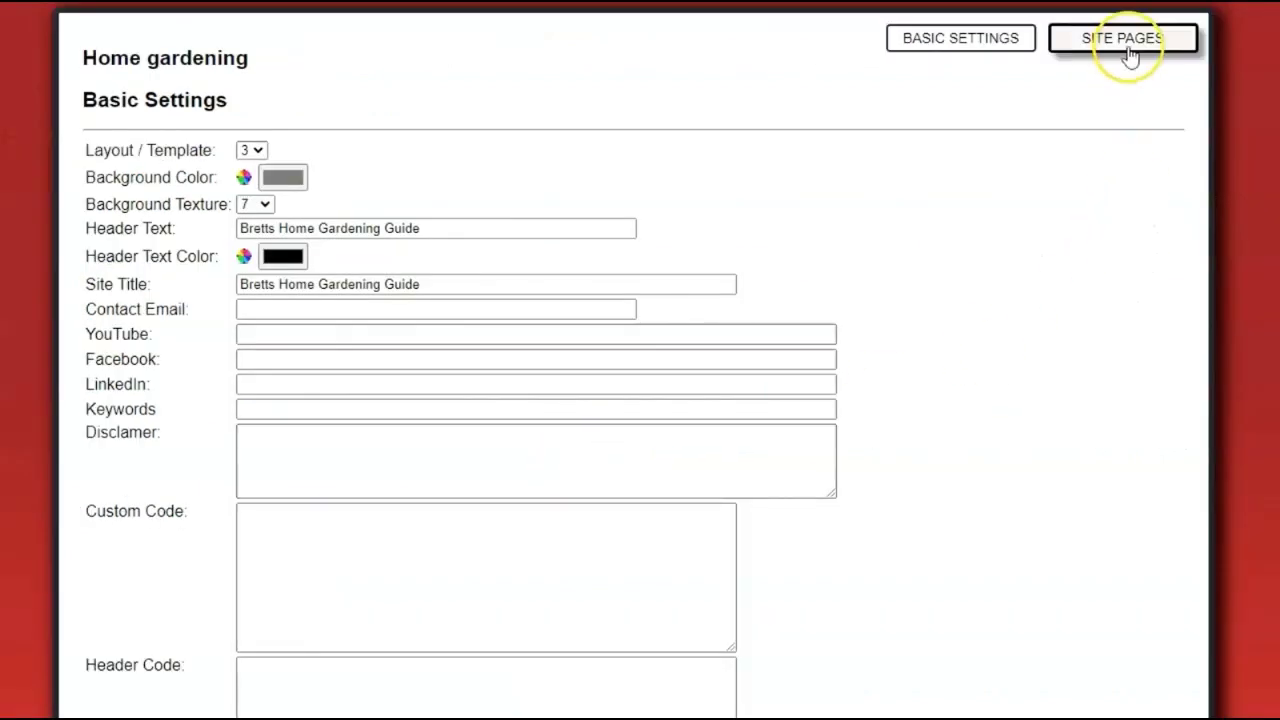
{"action": "left_click", "coordinate": [1128, 45]}
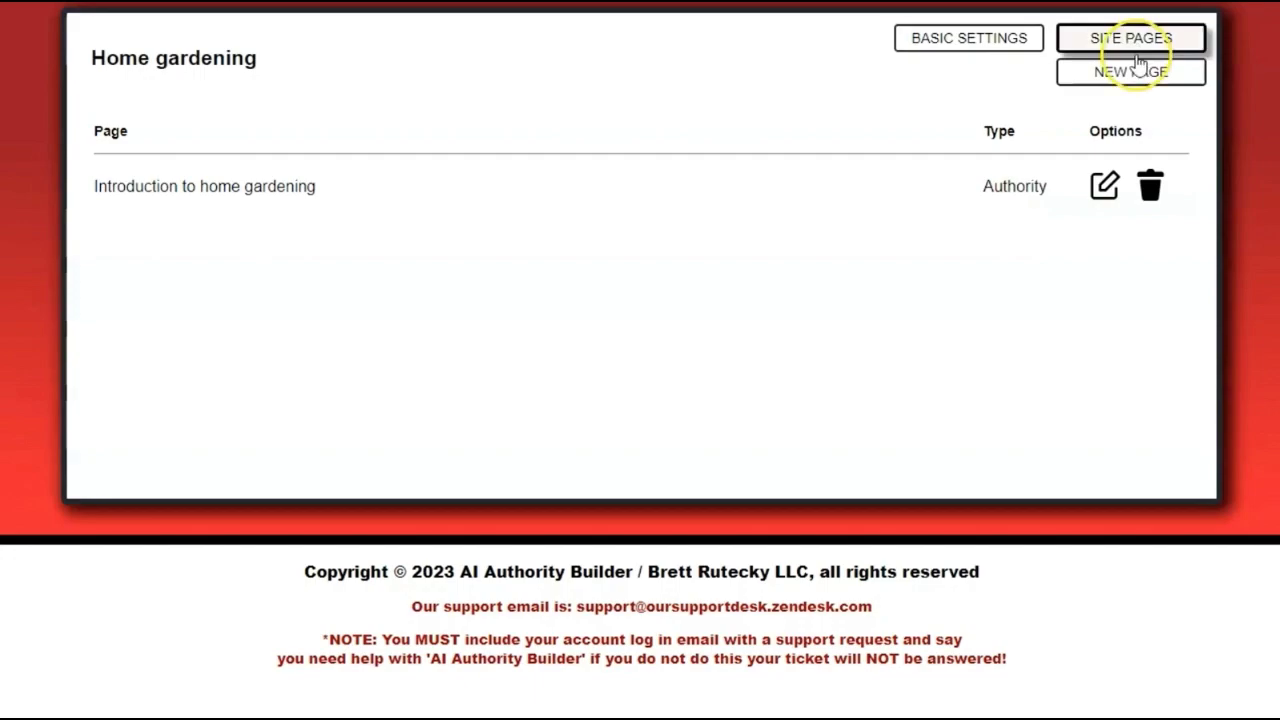
Add the authority page 'Tools needed to get started with home gardening' to the site
{"action": "left_click", "coordinate": [1131, 76]}
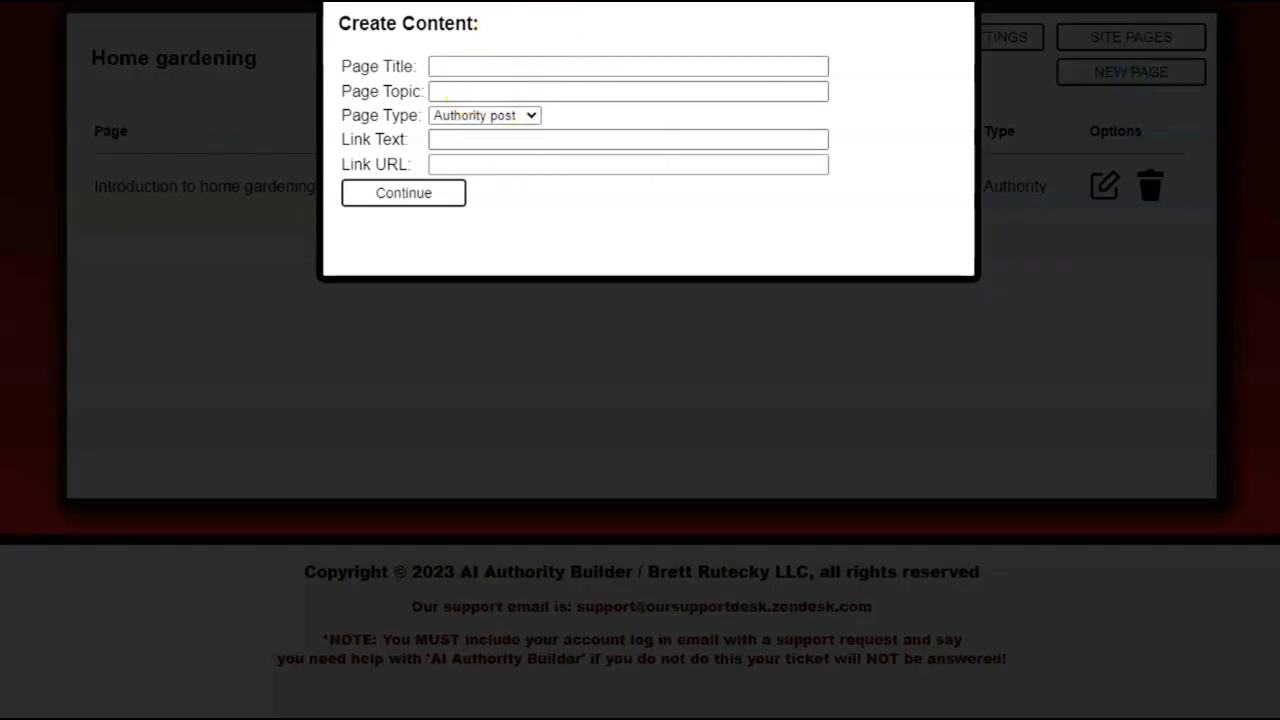
{"action": "scroll", "coordinate": [538, 18], "scroll_direction": "up", "scroll_amount": 1}
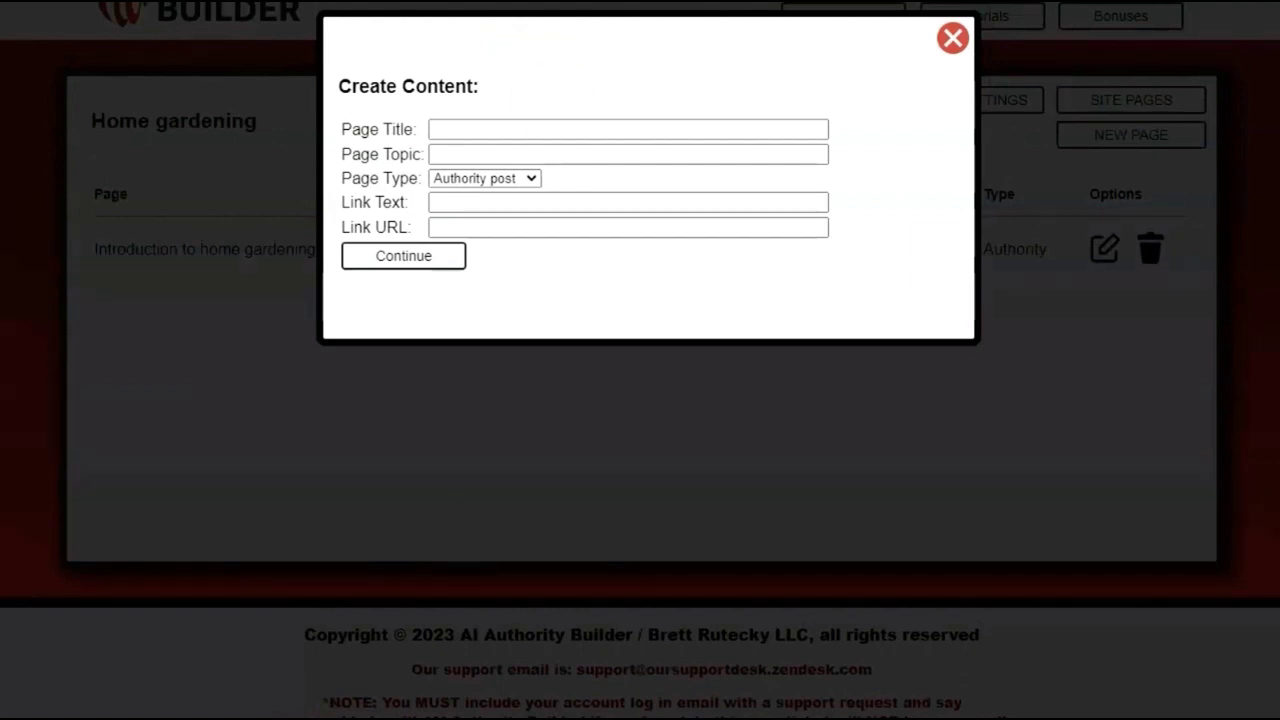
{"action": "left_click", "coordinate": [428, 265]}
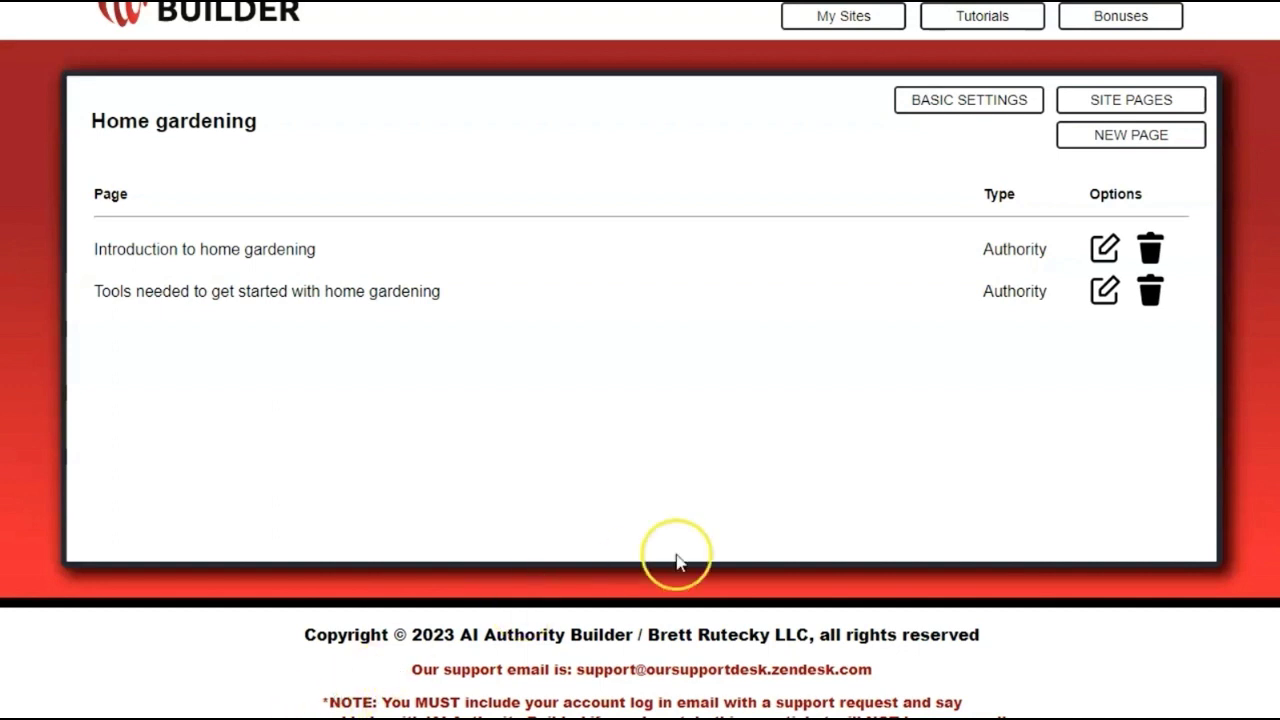
{"action": "left_click", "coordinate": [1155, 140]}
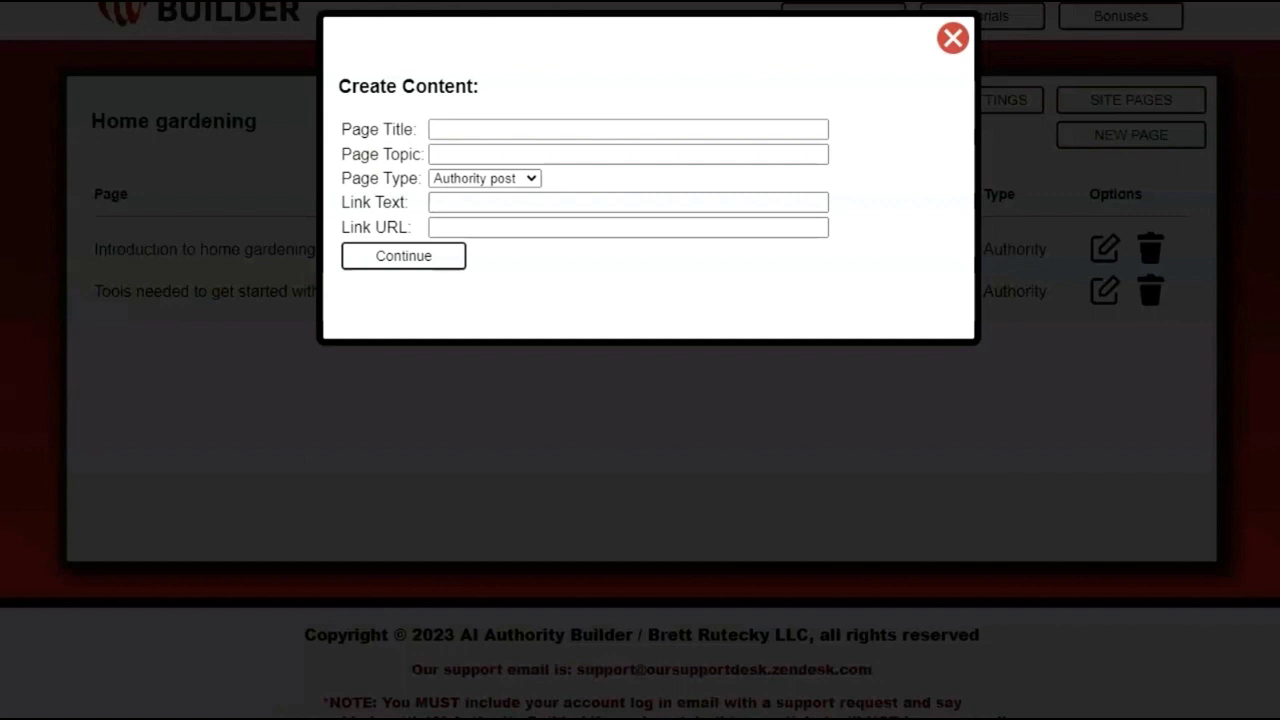
Title the new page '10 Piece gardening tools for beginners', paste the Amazon URL as topic, make it a Product review
{"action": "type", "text": "10 Piece gardening tools for beginners"}
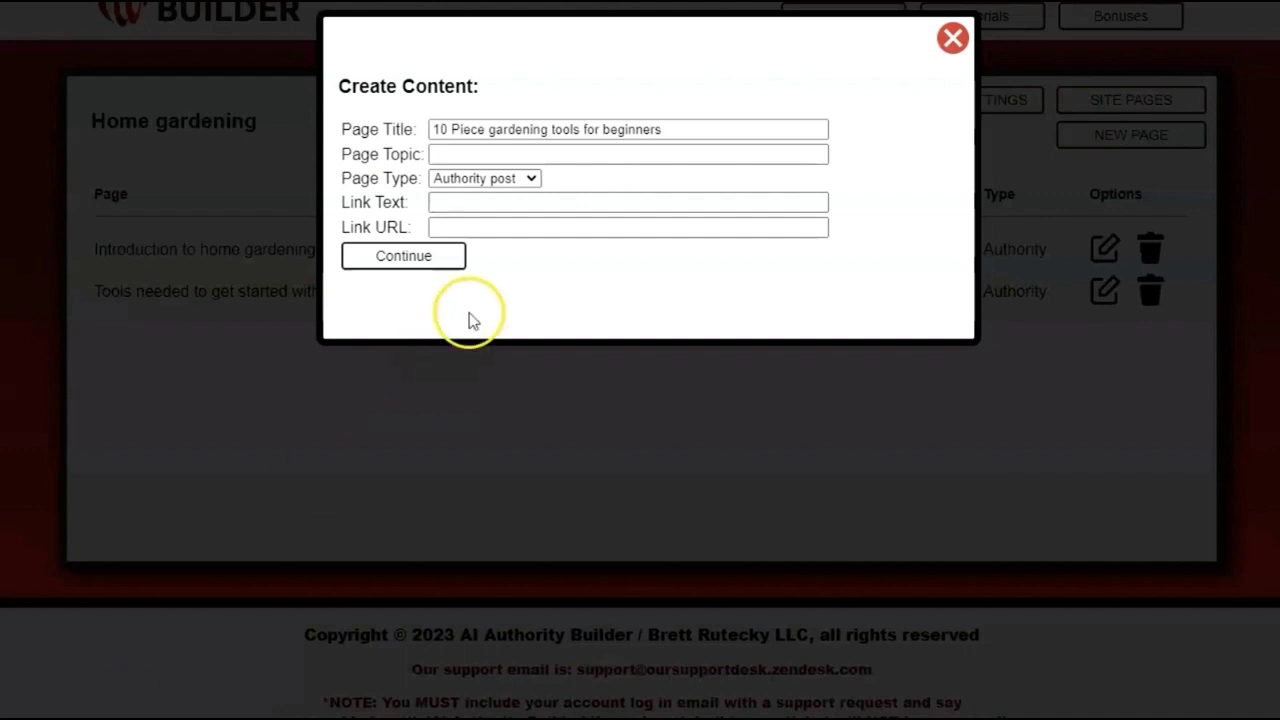
{"action": "left_click", "coordinate": [475, 154]}
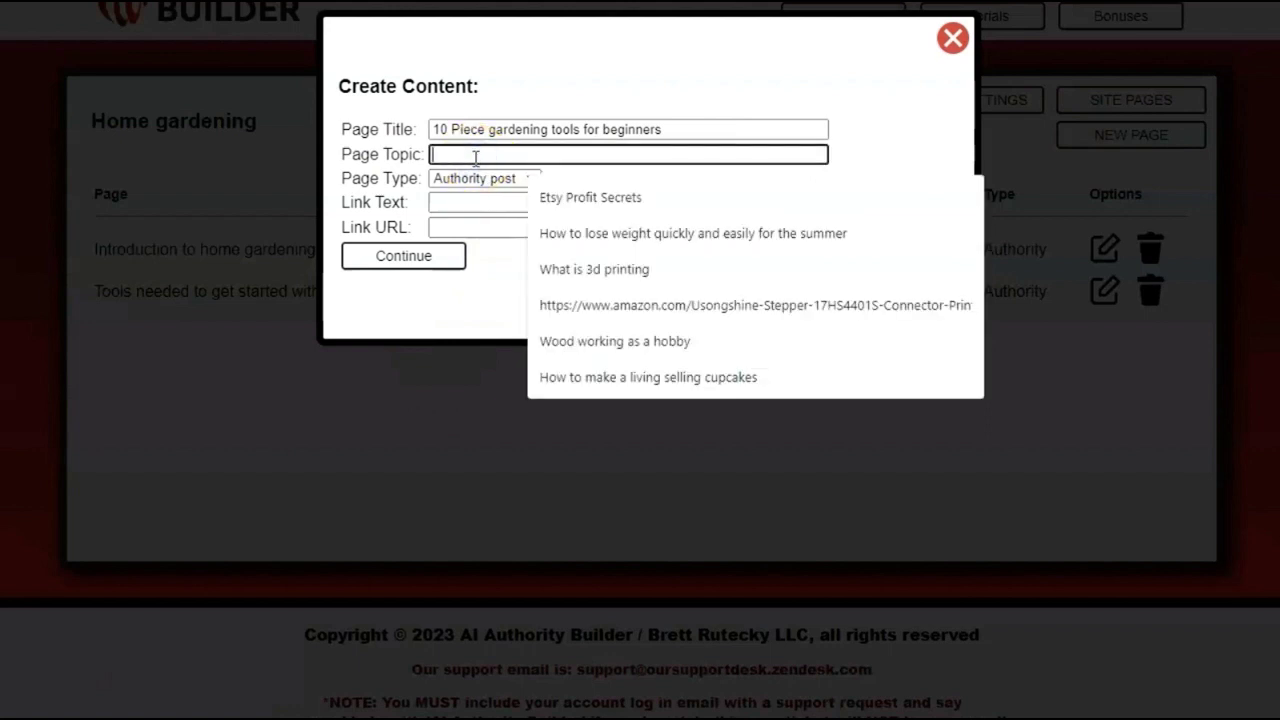
{"action": "key", "text": "ctrl+v"}
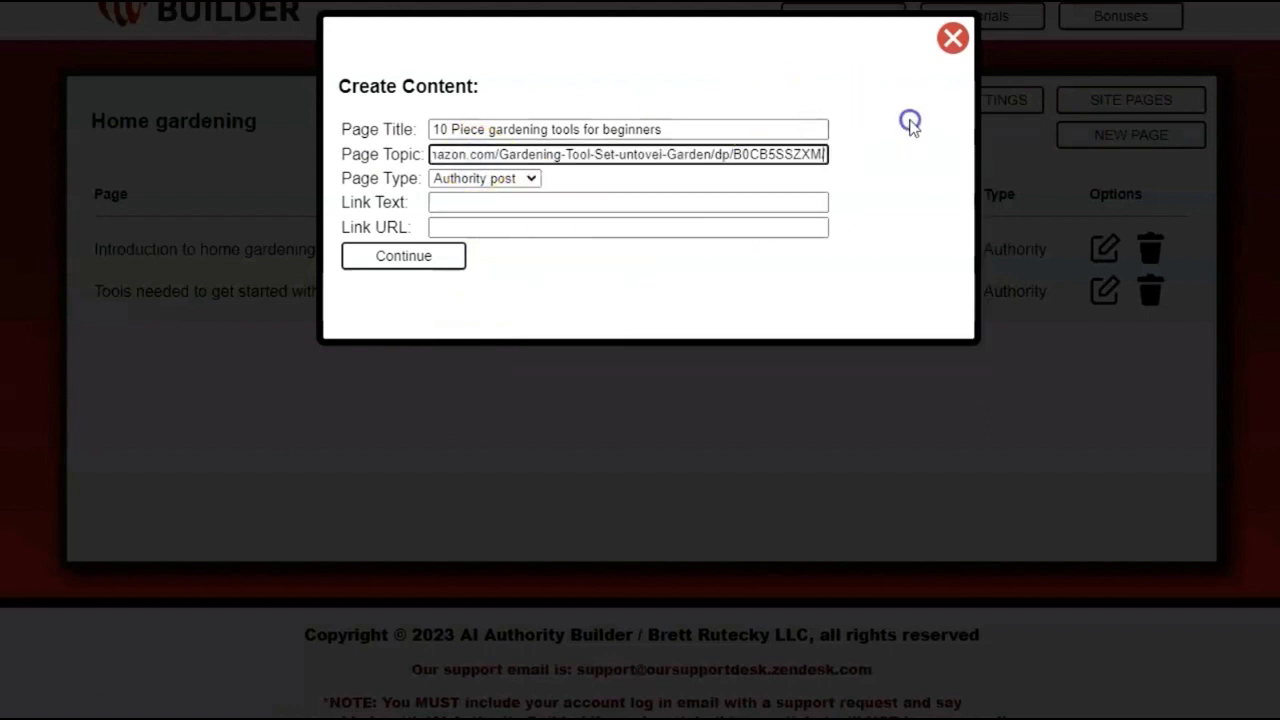
{"action": "left_click", "coordinate": [910, 122]}
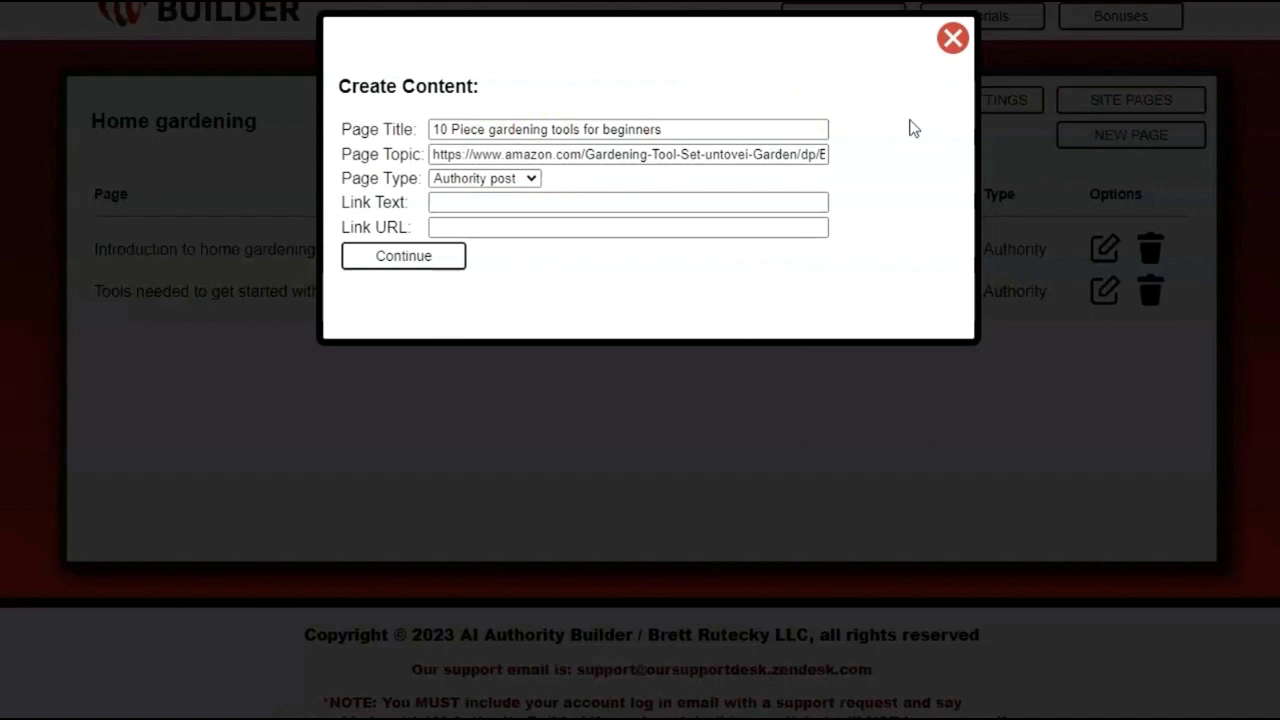
{"action": "left_click", "coordinate": [530, 180]}
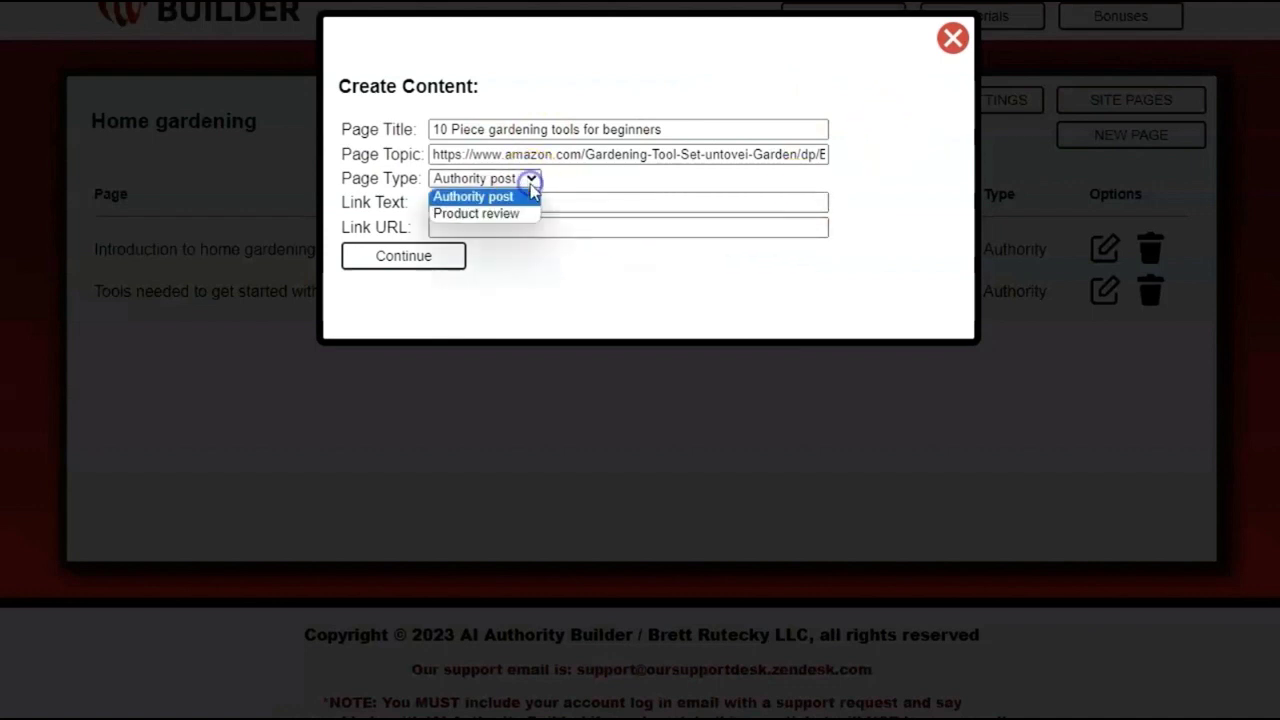
{"action": "left_click", "coordinate": [505, 213]}
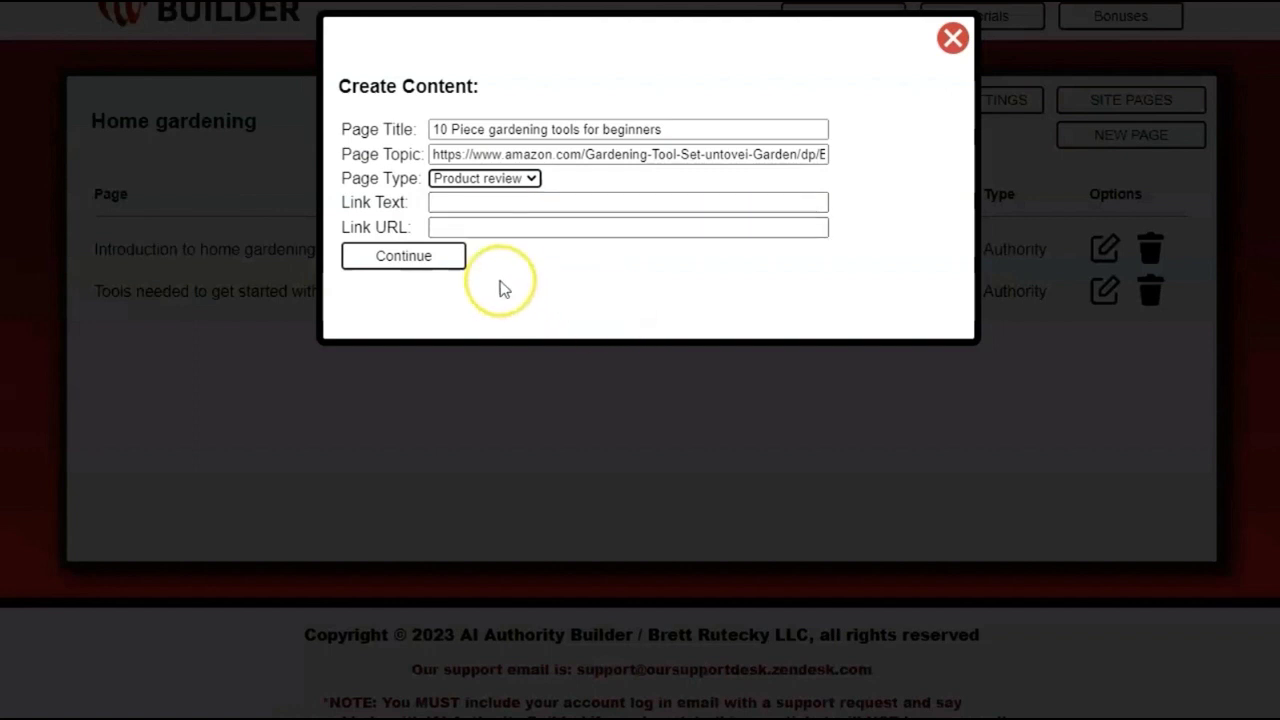
Set the Amazon link with text 'CLICK HERE TO GET BUY', create the review page, and open it
{"action": "left_click", "coordinate": [463, 255]}
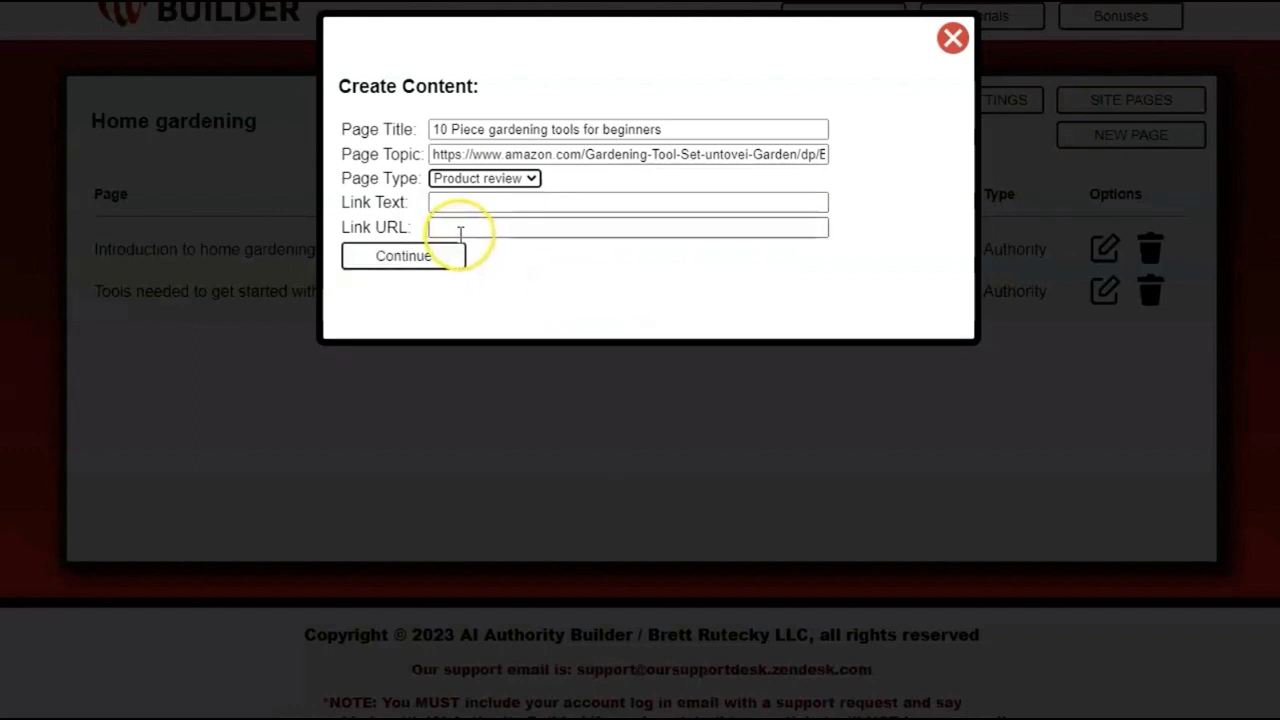
{"action": "left_click", "coordinate": [461, 224]}
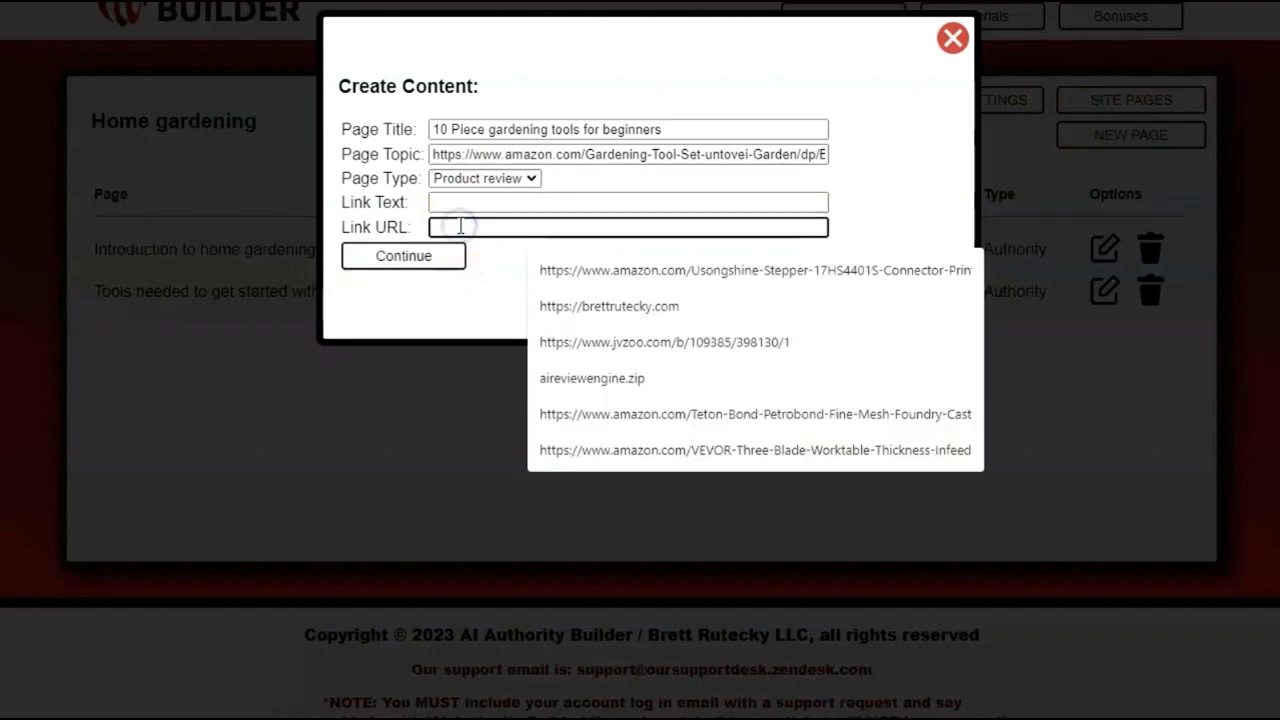
{"action": "key", "text": "ctrl+v"}
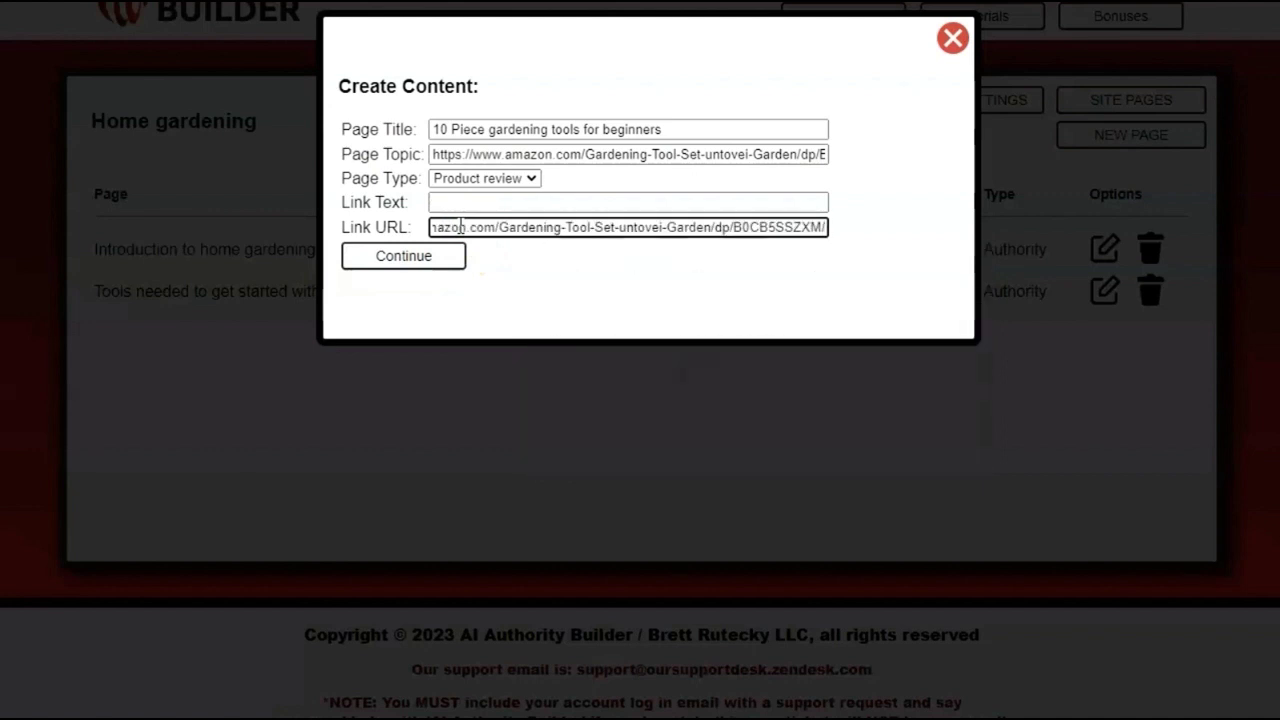
{"action": "left_click", "coordinate": [871, 212]}
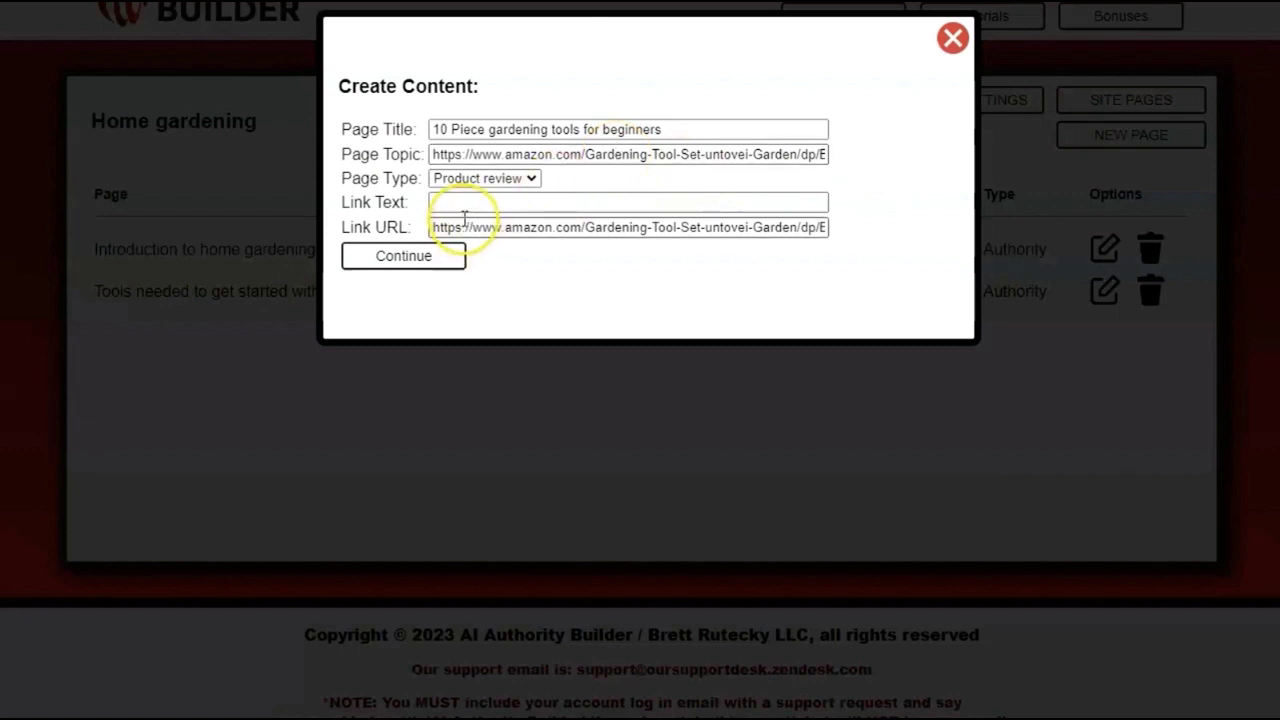
{"action": "left_click", "coordinate": [464, 207]}
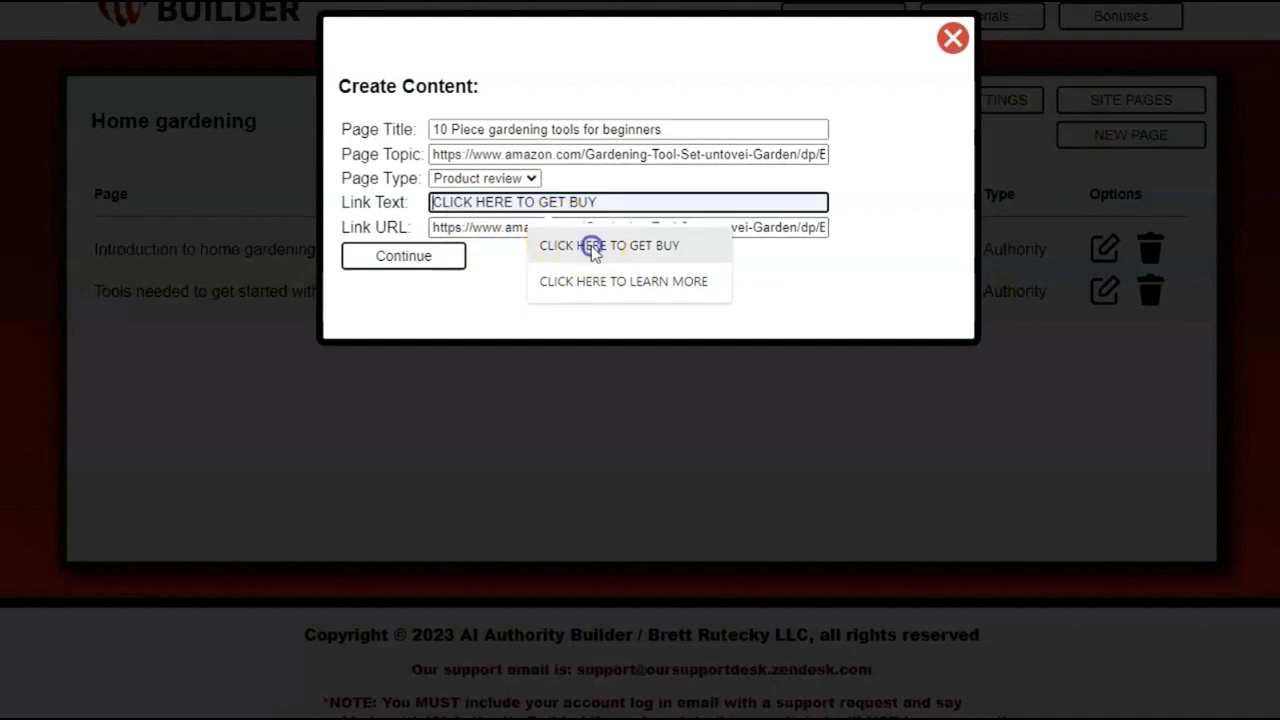
{"action": "left_click", "coordinate": [591, 247]}
{"action": "left_click", "coordinate": [449, 262]}
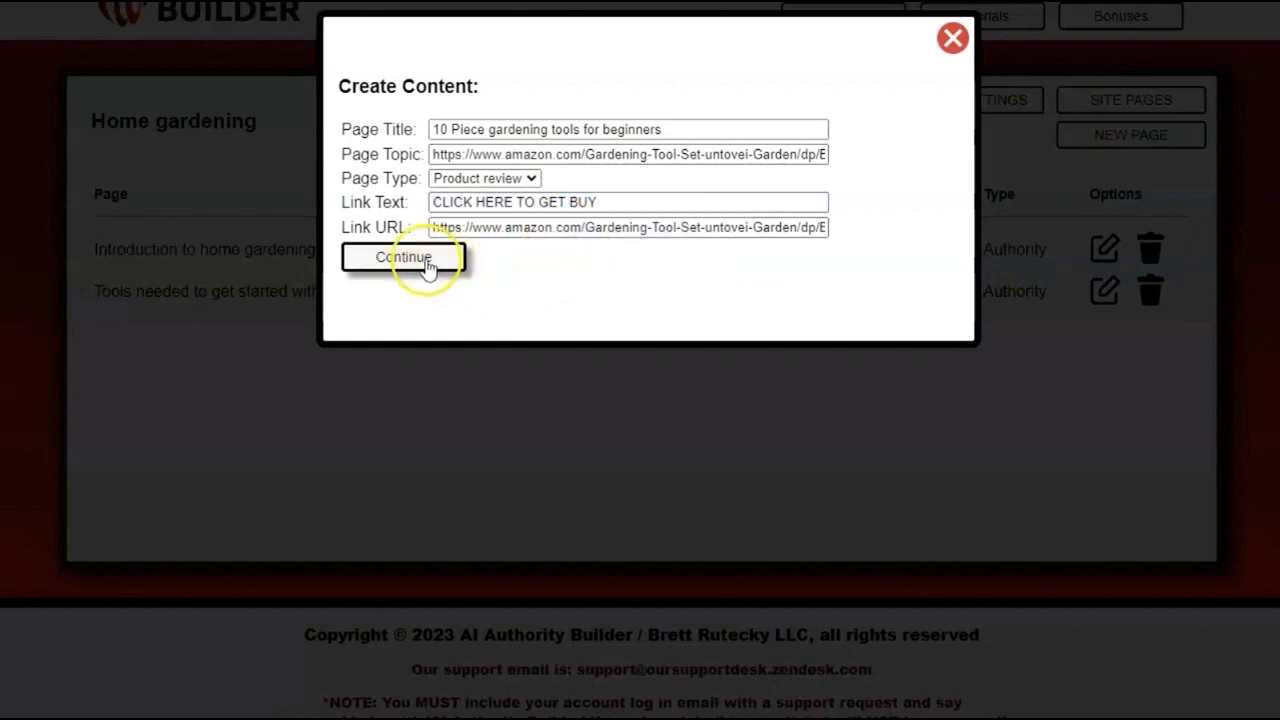
{"action": "left_click", "coordinate": [426, 260]}
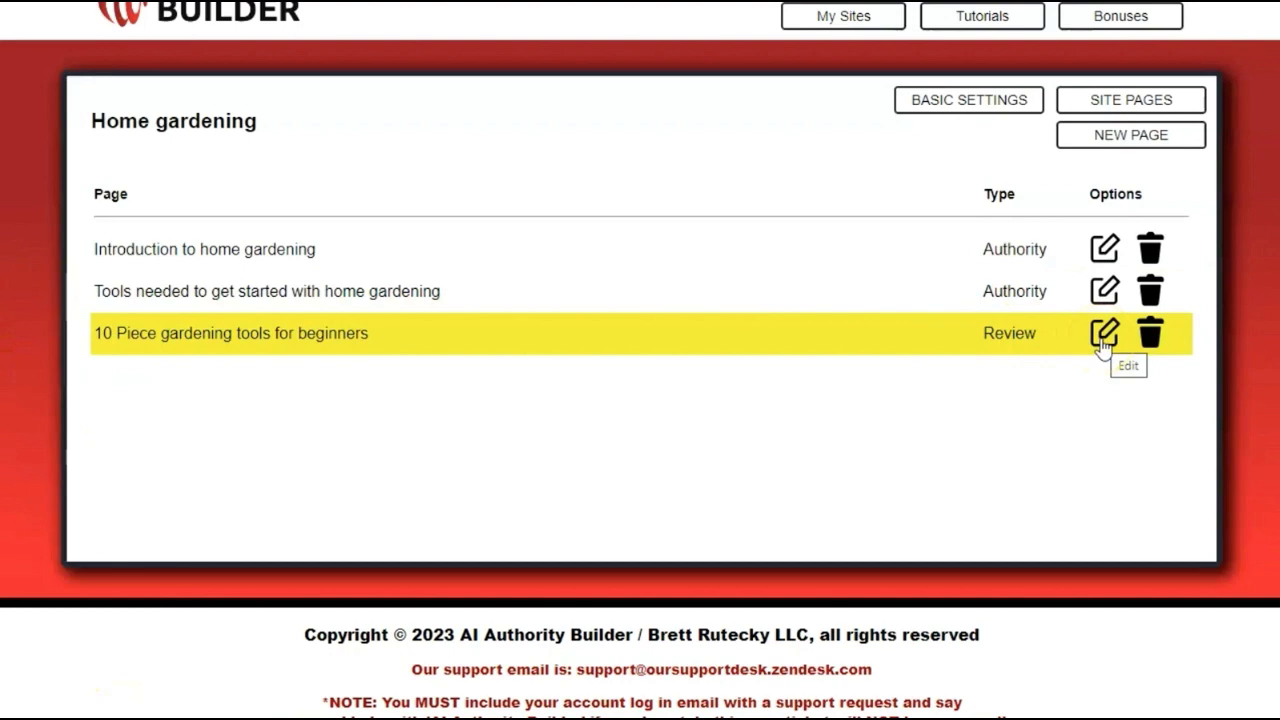
{"action": "left_click", "coordinate": [1104, 335]}
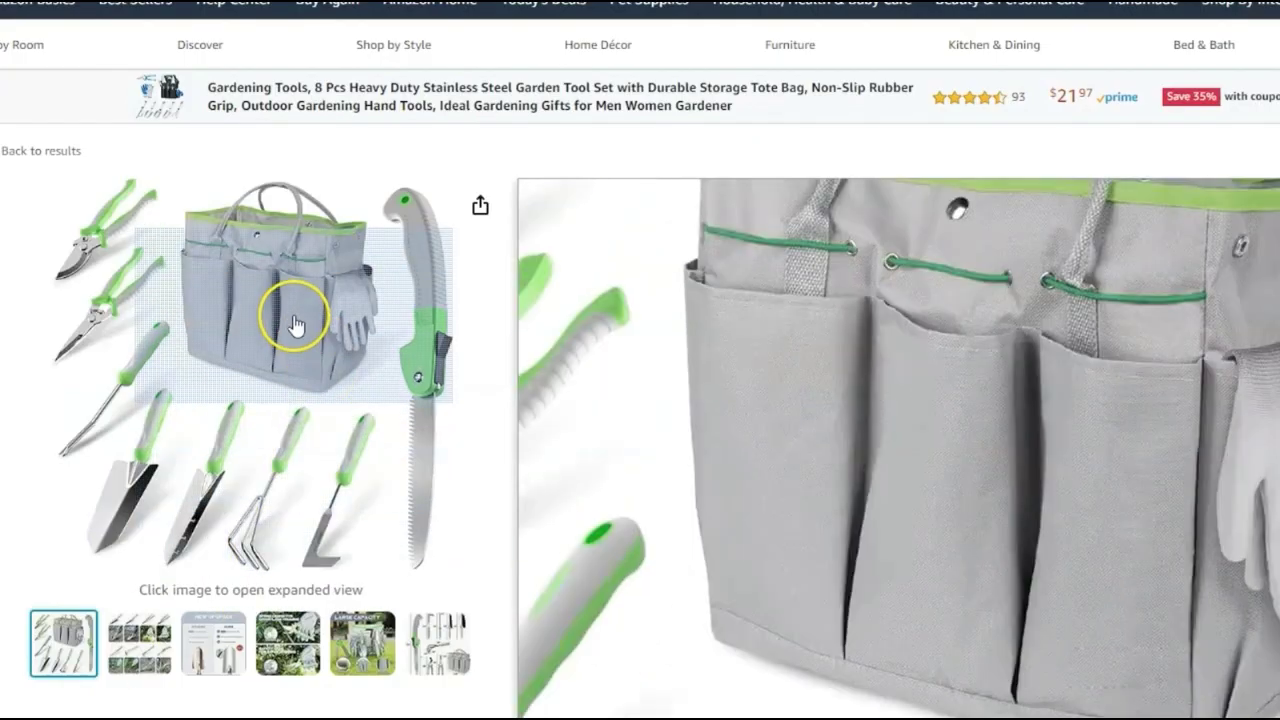
Save the Amazon listing's main tool-set product photo to the computer
{"action": "right_click", "coordinate": [294, 321]}
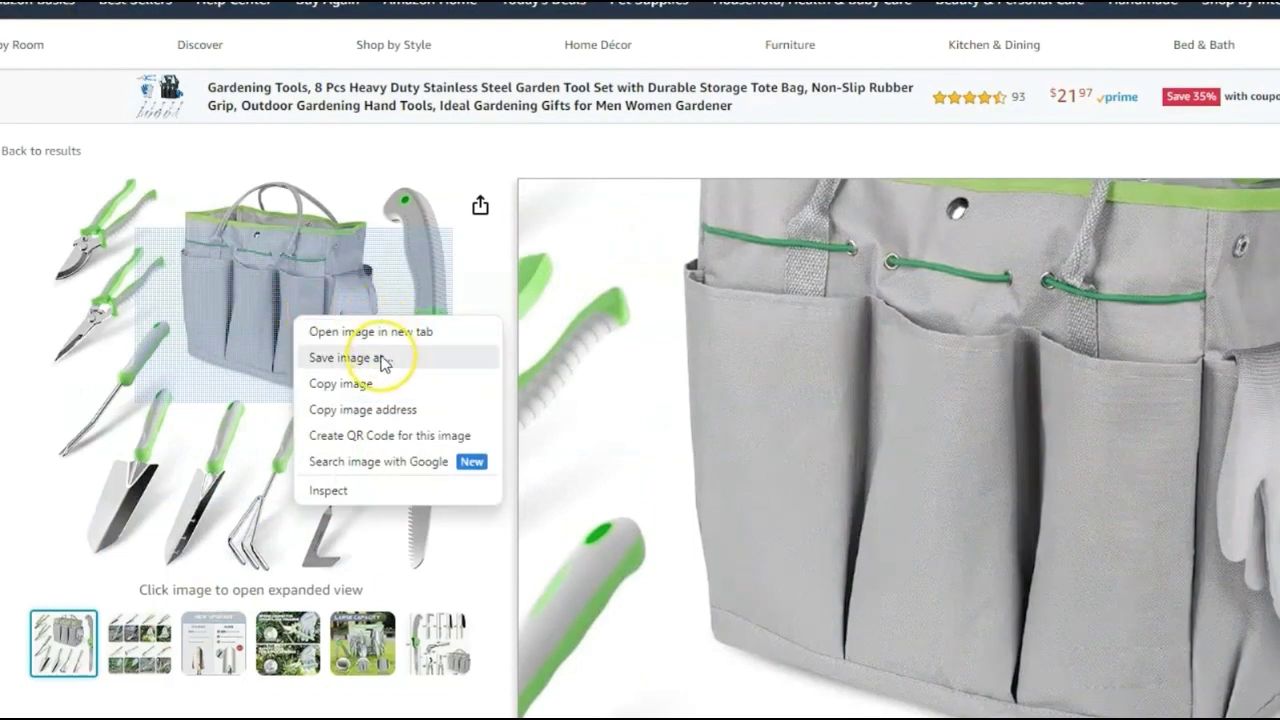
{"action": "left_click", "coordinate": [415, 340]}
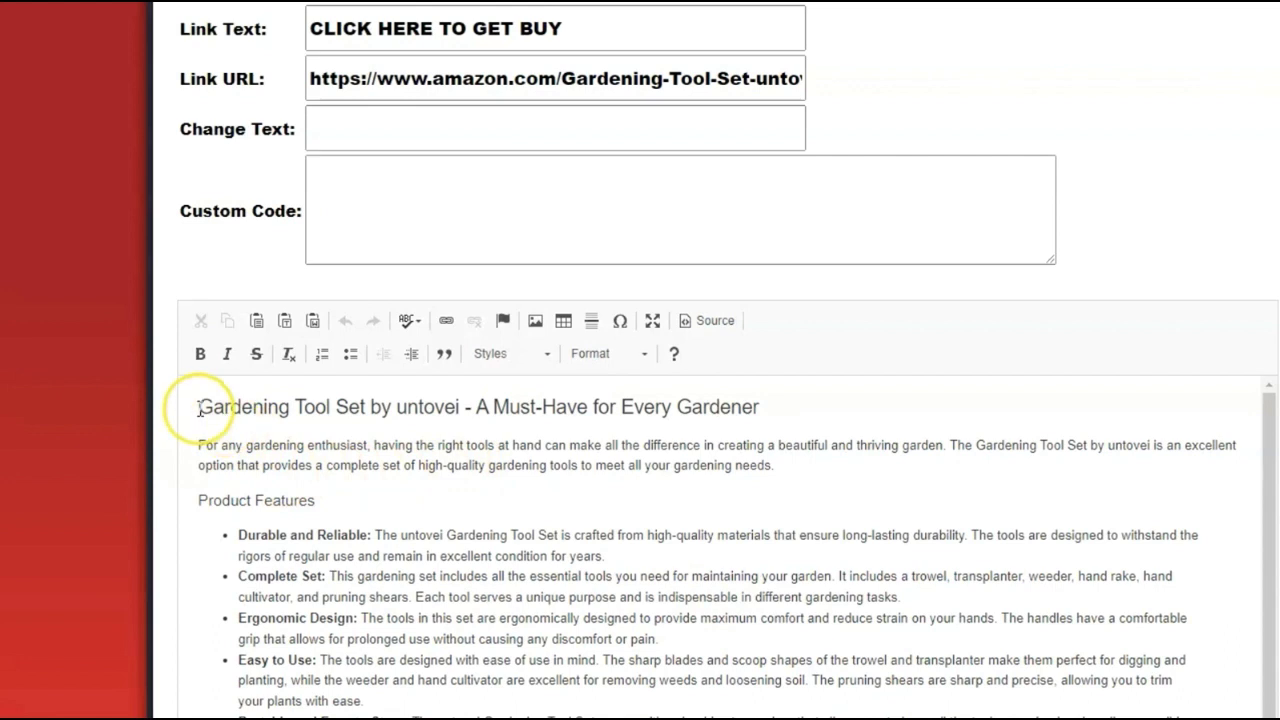
Add an empty line above the first paragraph and upload 1.jpg as the article image
{"action": "left_click", "coordinate": [199, 408]}
{"action": "key", "text": "Down"}
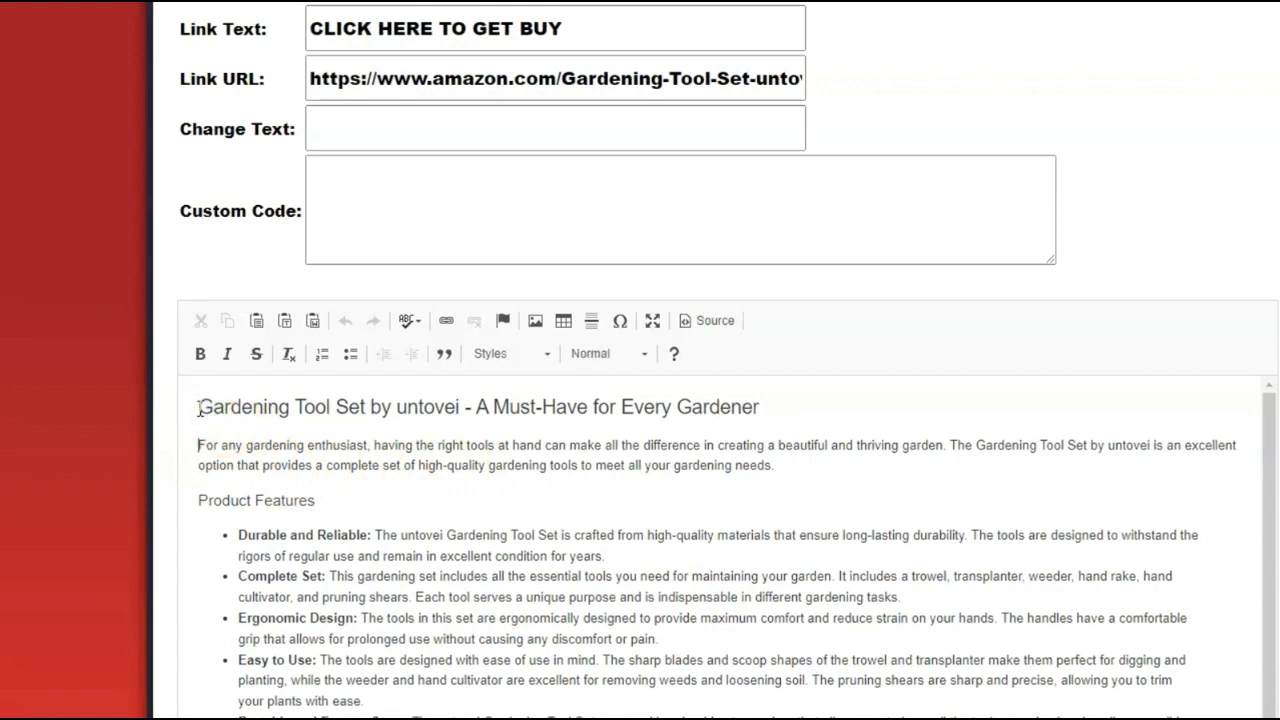
{"action": "key", "text": "Return"}
{"action": "key", "text": "Up"}
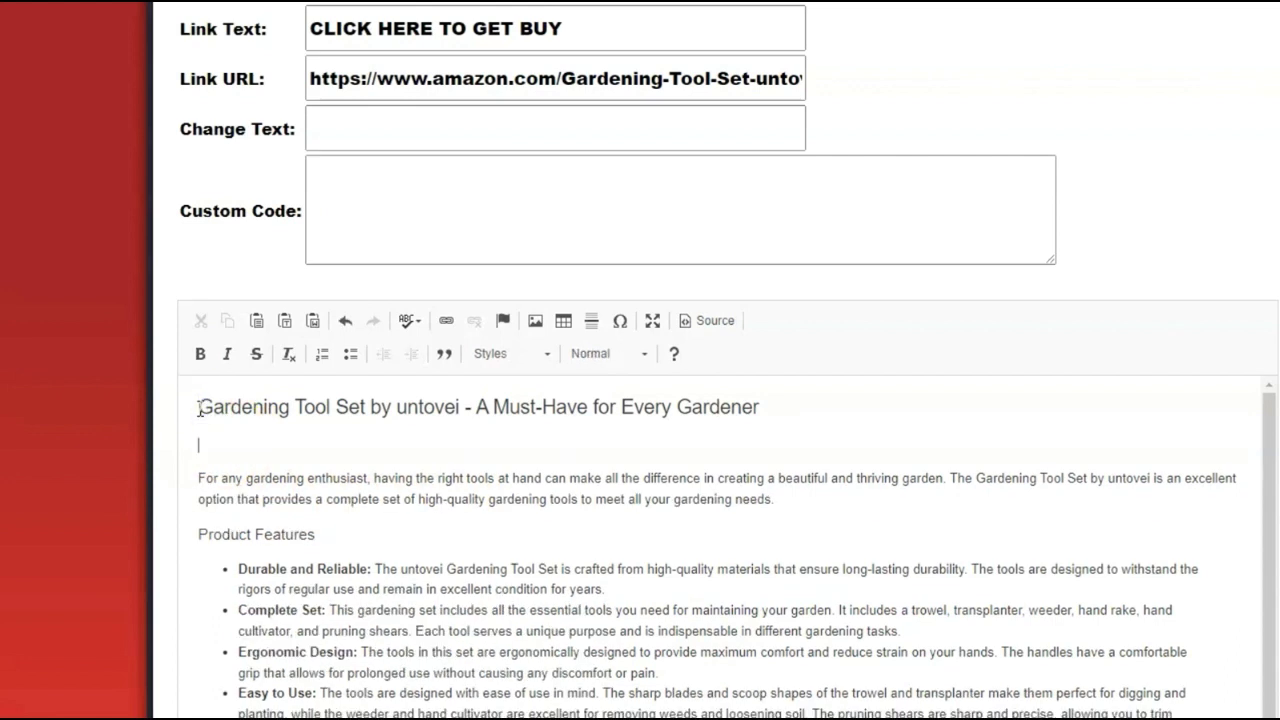
{"action": "left_click", "coordinate": [537, 322]}
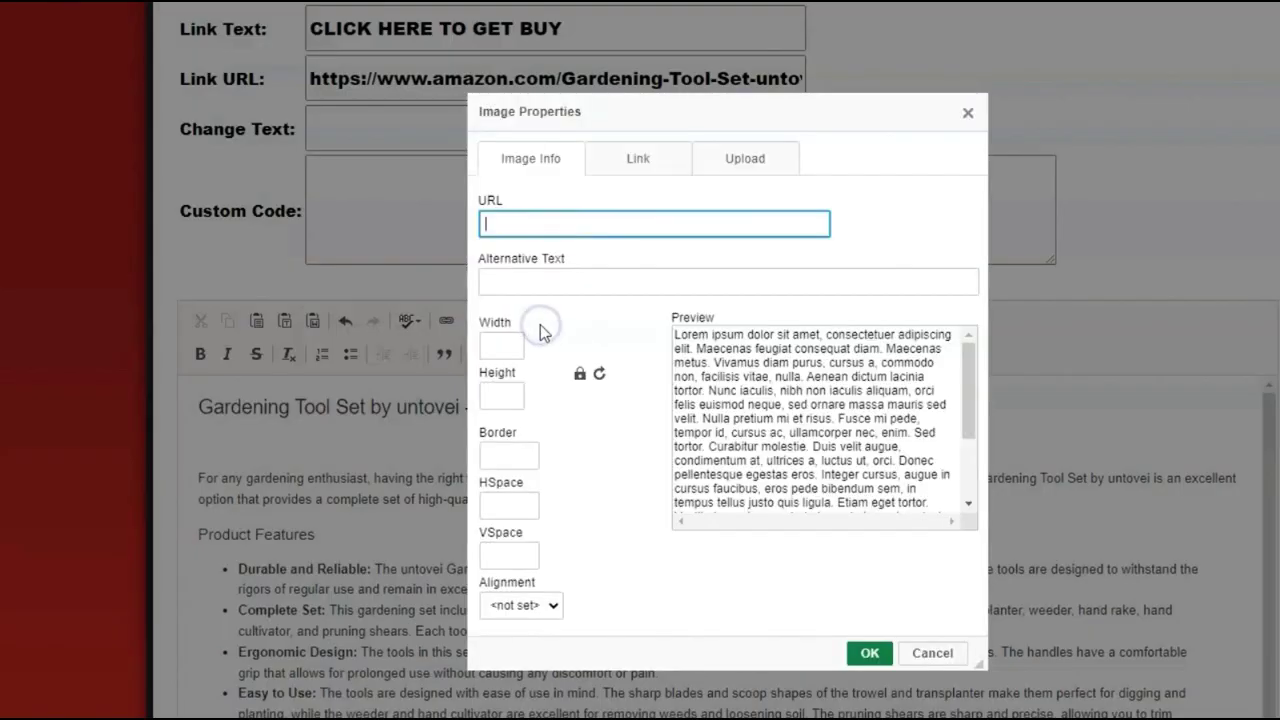
{"action": "left_click", "coordinate": [733, 160]}
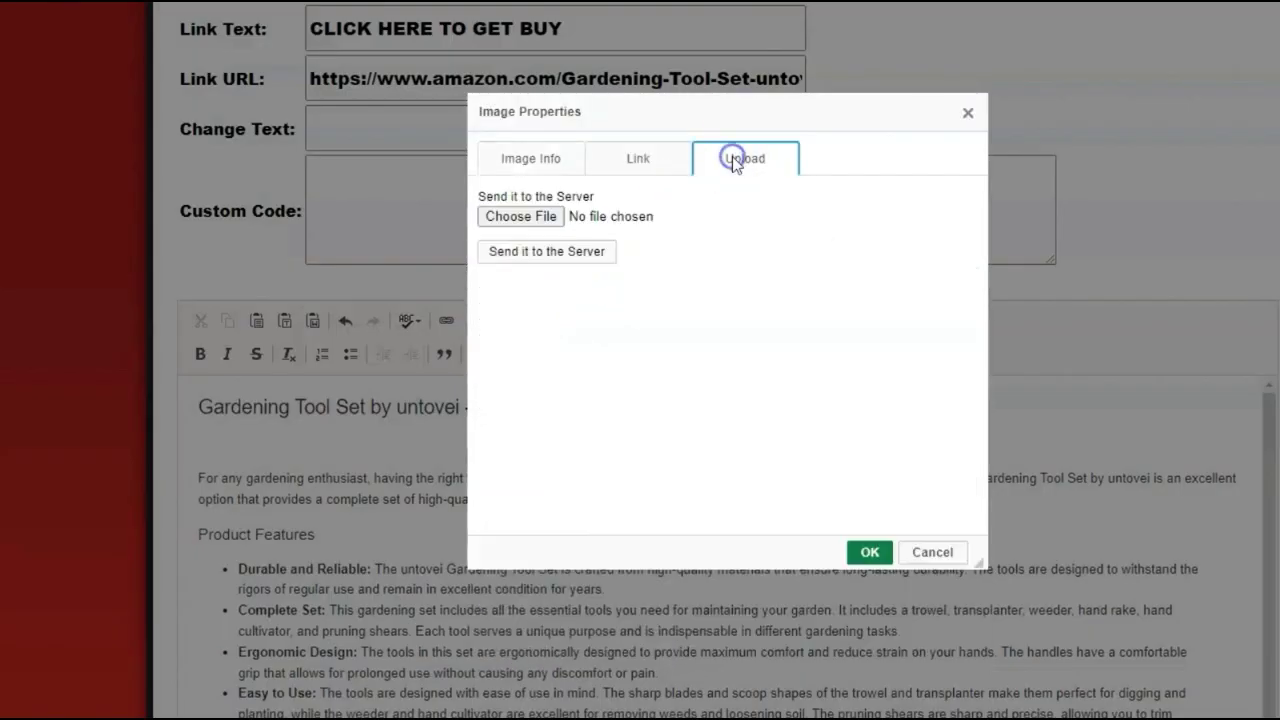
{"action": "left_click", "coordinate": [525, 216]}
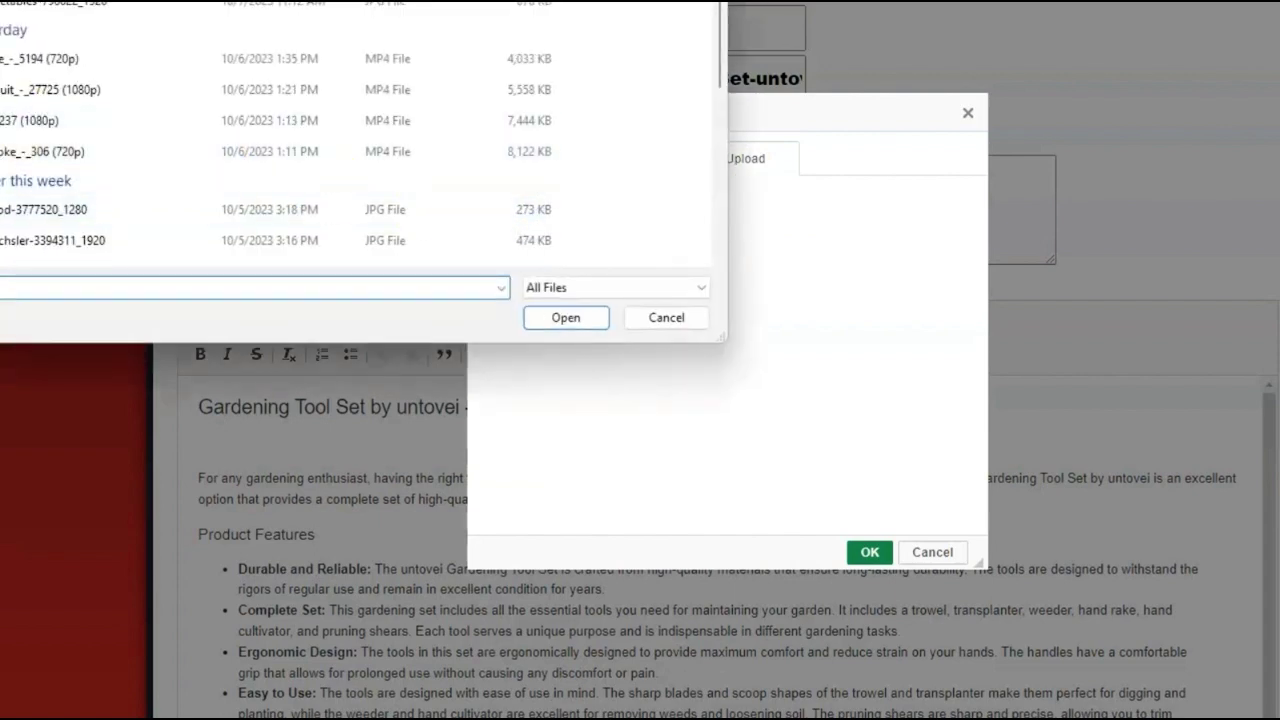
{"action": "key", "text": "ctrl+shift+2"}
{"action": "left_click", "coordinate": [560, 318]}
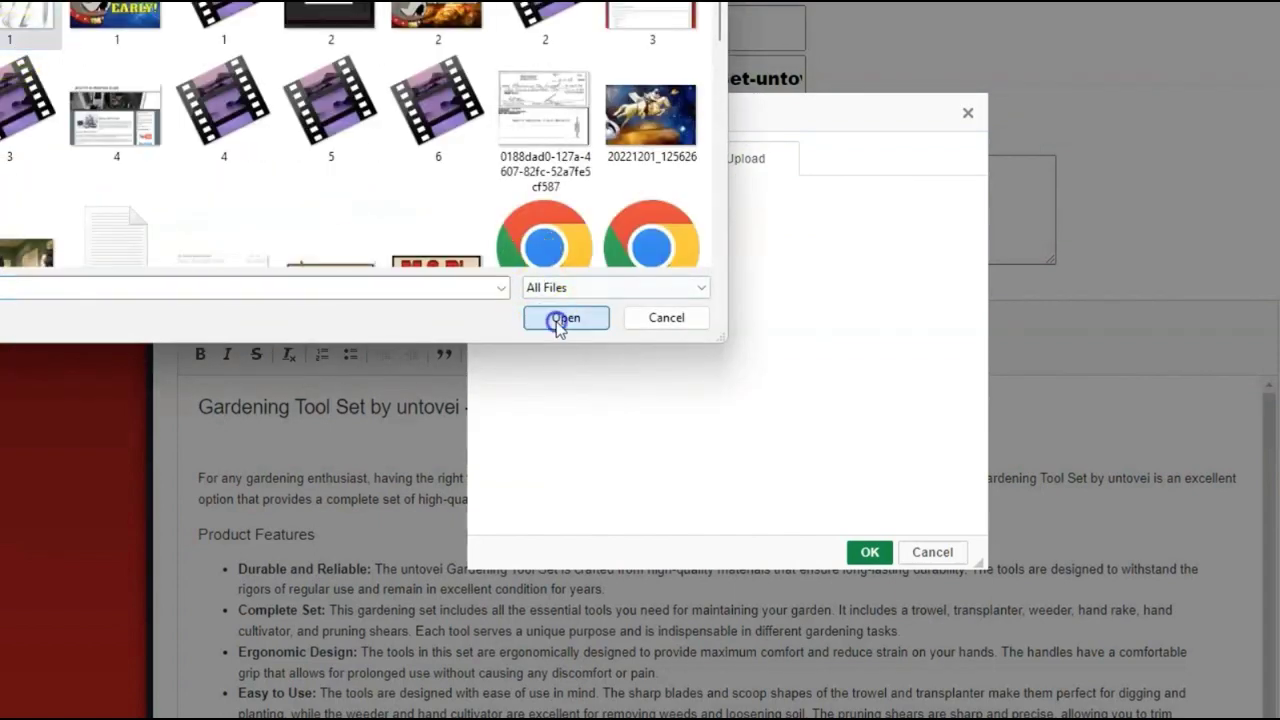
{"action": "left_click", "coordinate": [568, 258]}
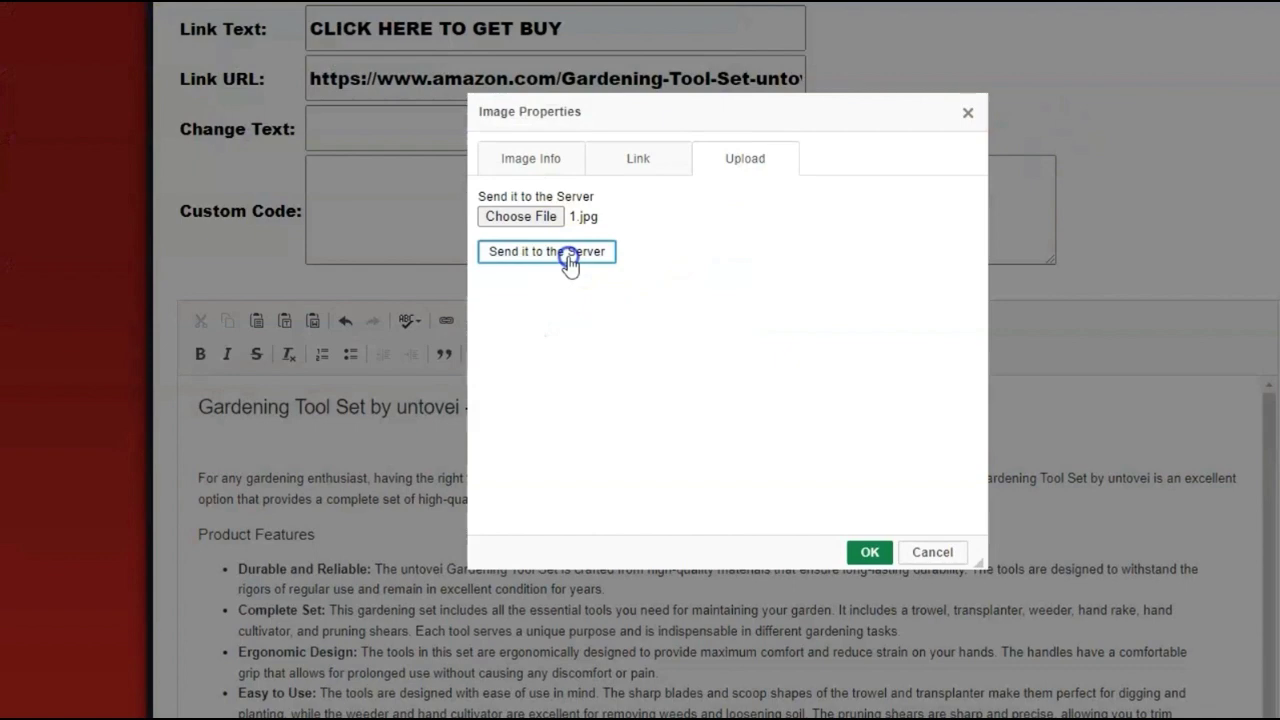
{"action": "left_click", "coordinate": [521, 340]}
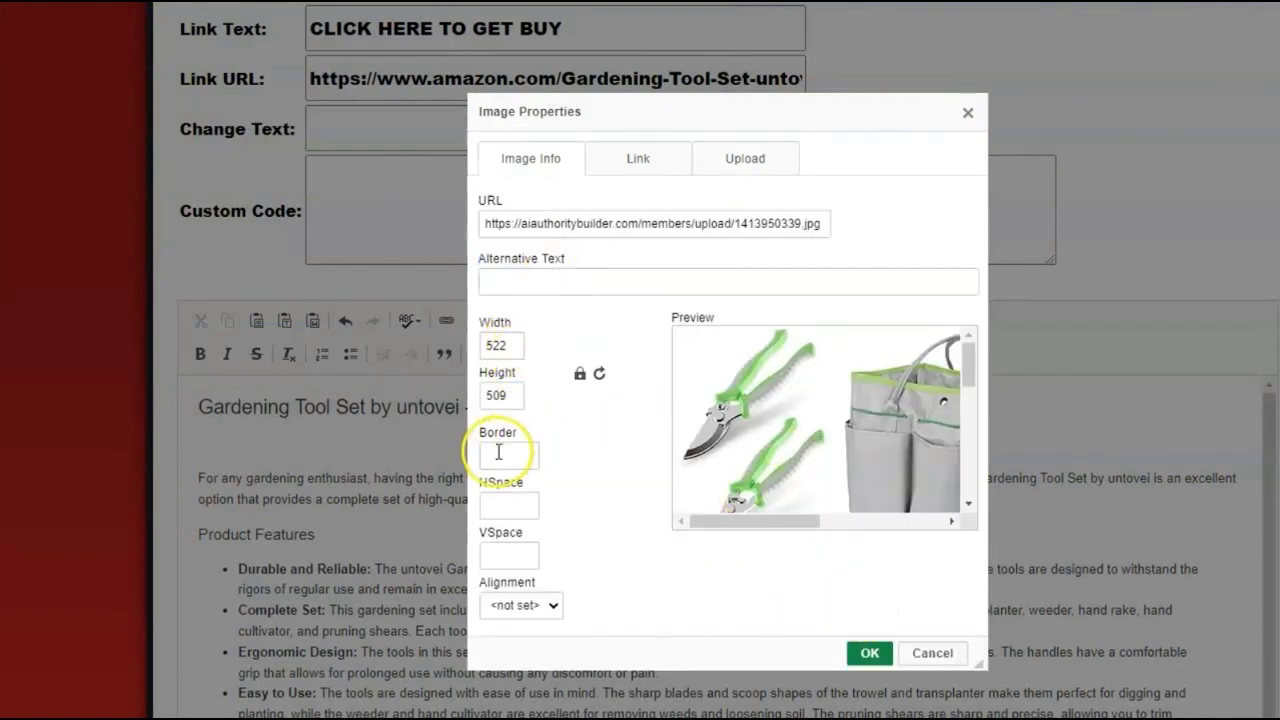
Insert the image with HSpace 20, VSpace 20 and Left alignment
{"action": "left_click", "coordinate": [505, 505]}
{"action": "left_click", "coordinate": [503, 592]}
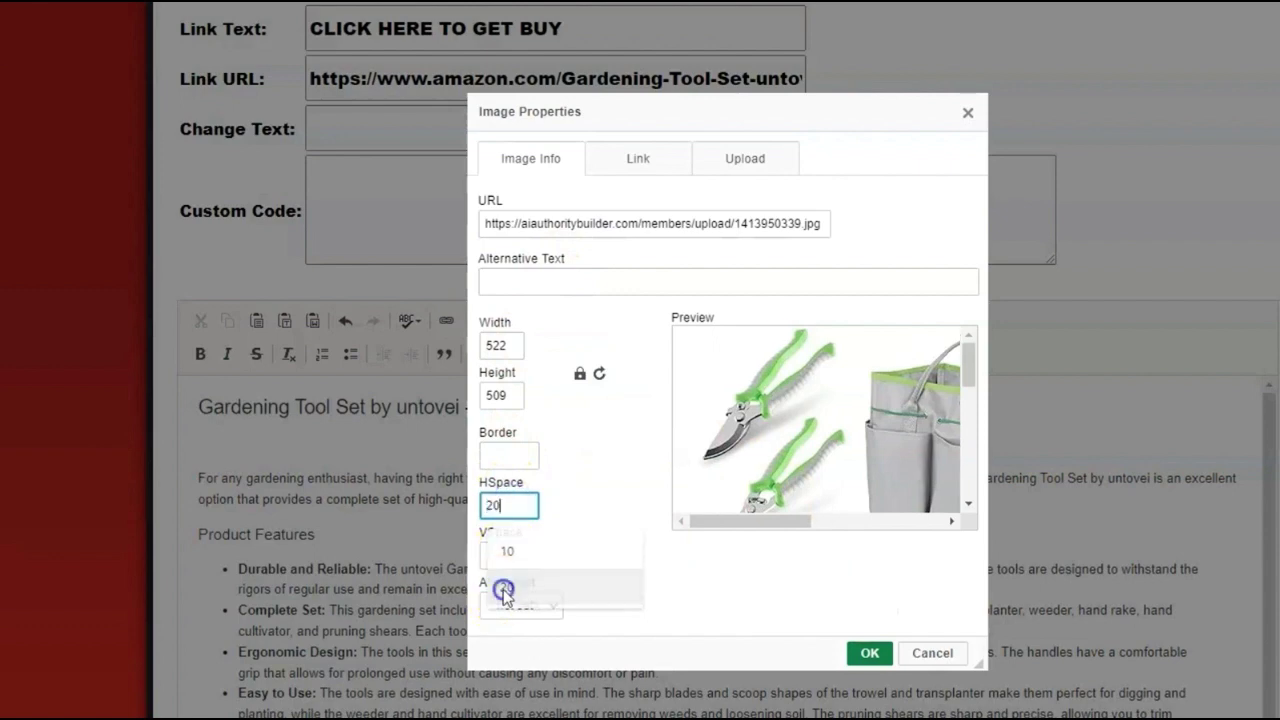
{"action": "left_click", "coordinate": [508, 555]}
{"action": "left_click", "coordinate": [505, 636]}
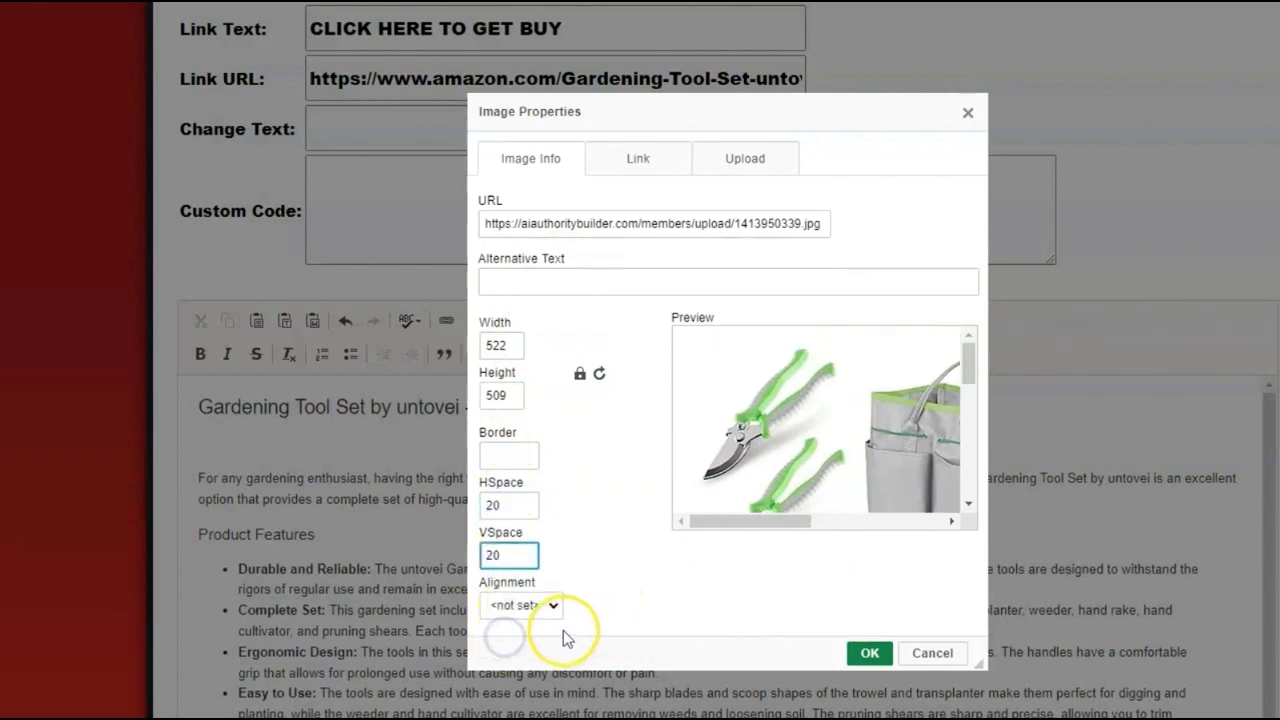
{"action": "left_click", "coordinate": [531, 605]}
{"action": "left_click", "coordinate": [522, 643]}
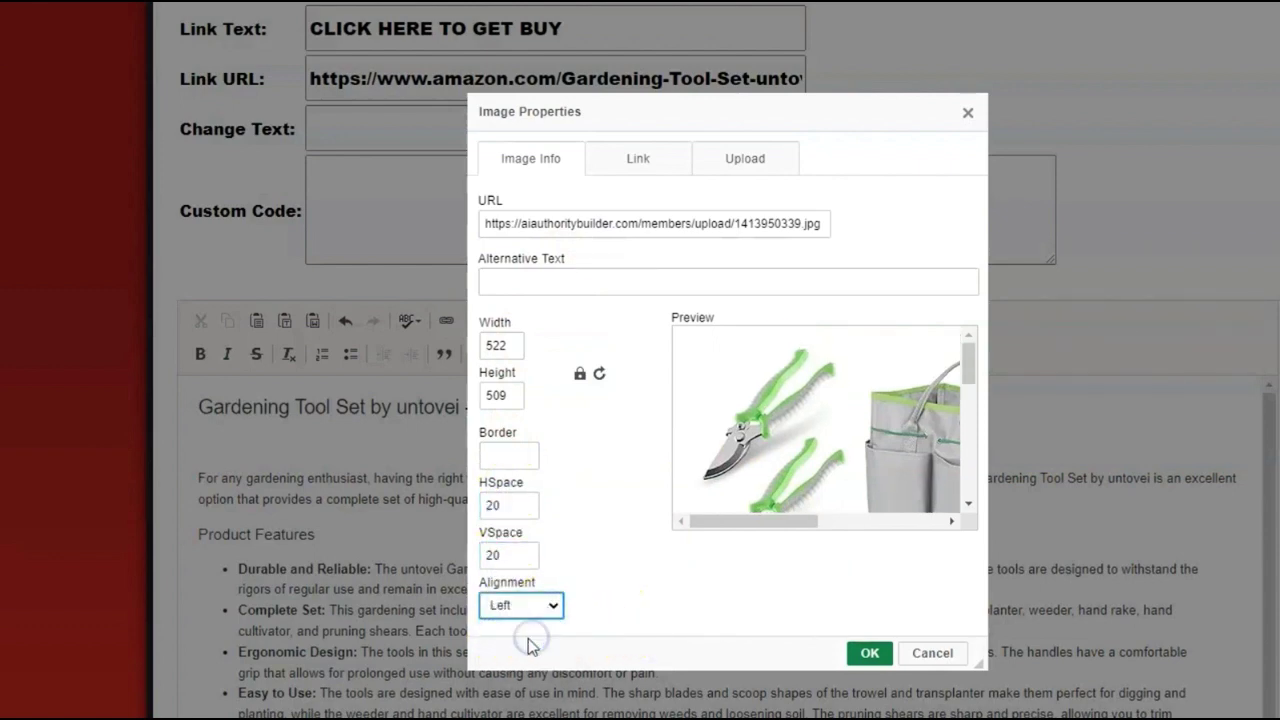
{"action": "left_click", "coordinate": [858, 653]}
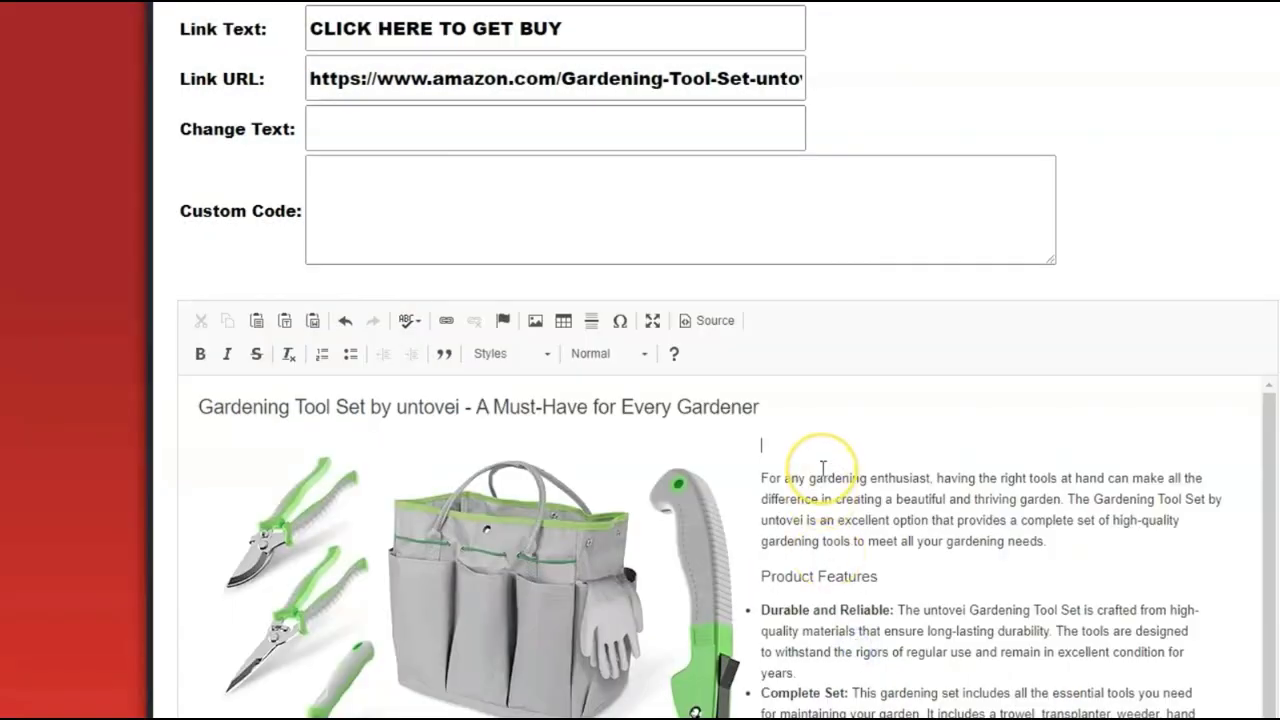
Save the review page changes and exit the editor
{"action": "scroll", "coordinate": [823, 468], "scroll_direction": "down", "scroll_amount": 3}
{"action": "scroll", "coordinate": [823, 468], "scroll_direction": "up", "scroll_amount": 1}
{"action": "scroll", "coordinate": [870, 439], "scroll_direction": "down", "scroll_amount": 3}
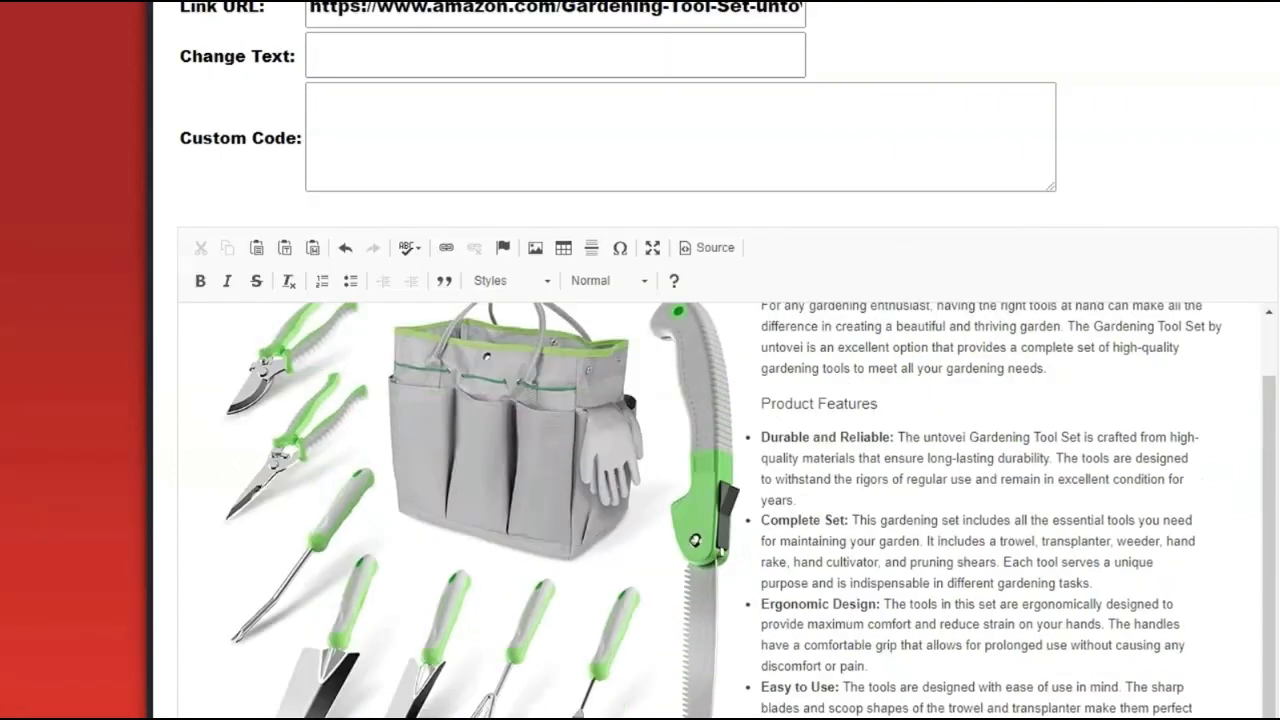
{"action": "scroll", "coordinate": [870, 439], "scroll_direction": "down", "scroll_amount": 3}
{"action": "scroll", "coordinate": [710, 360], "scroll_direction": "down", "scroll_amount": 1}
{"action": "left_click", "coordinate": [231, 611]}
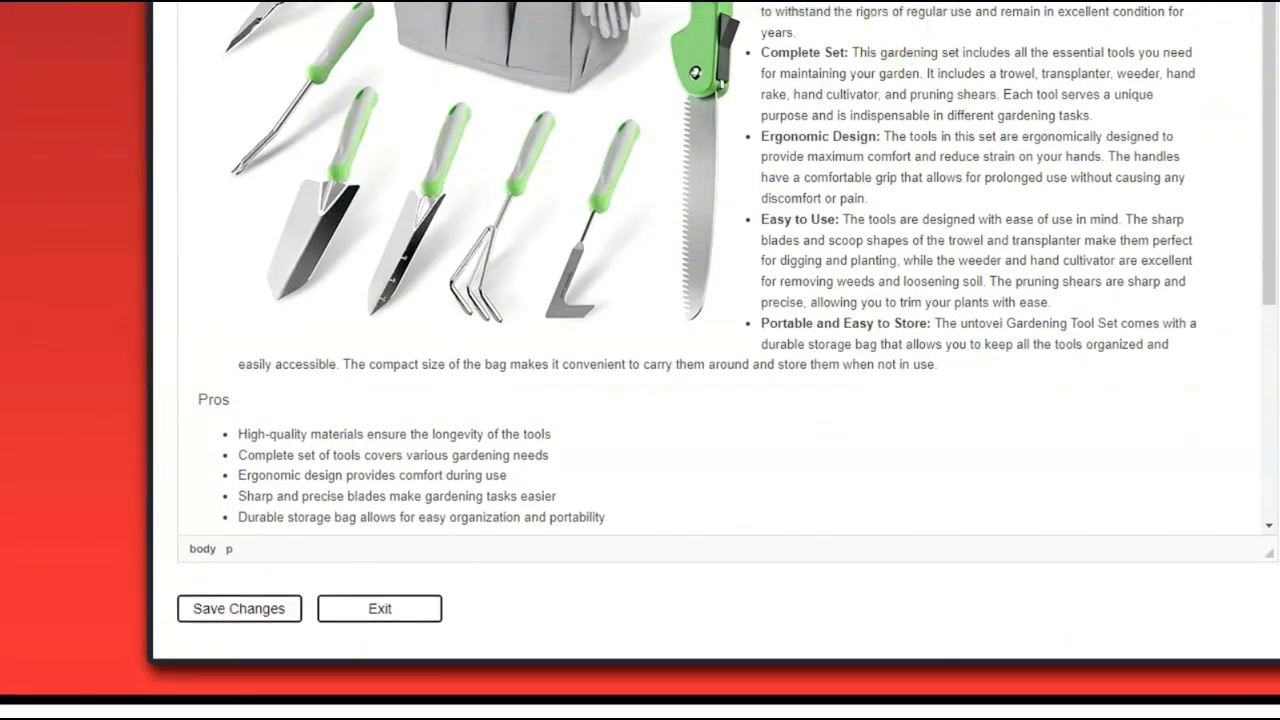
{"action": "left_click", "coordinate": [393, 607]}
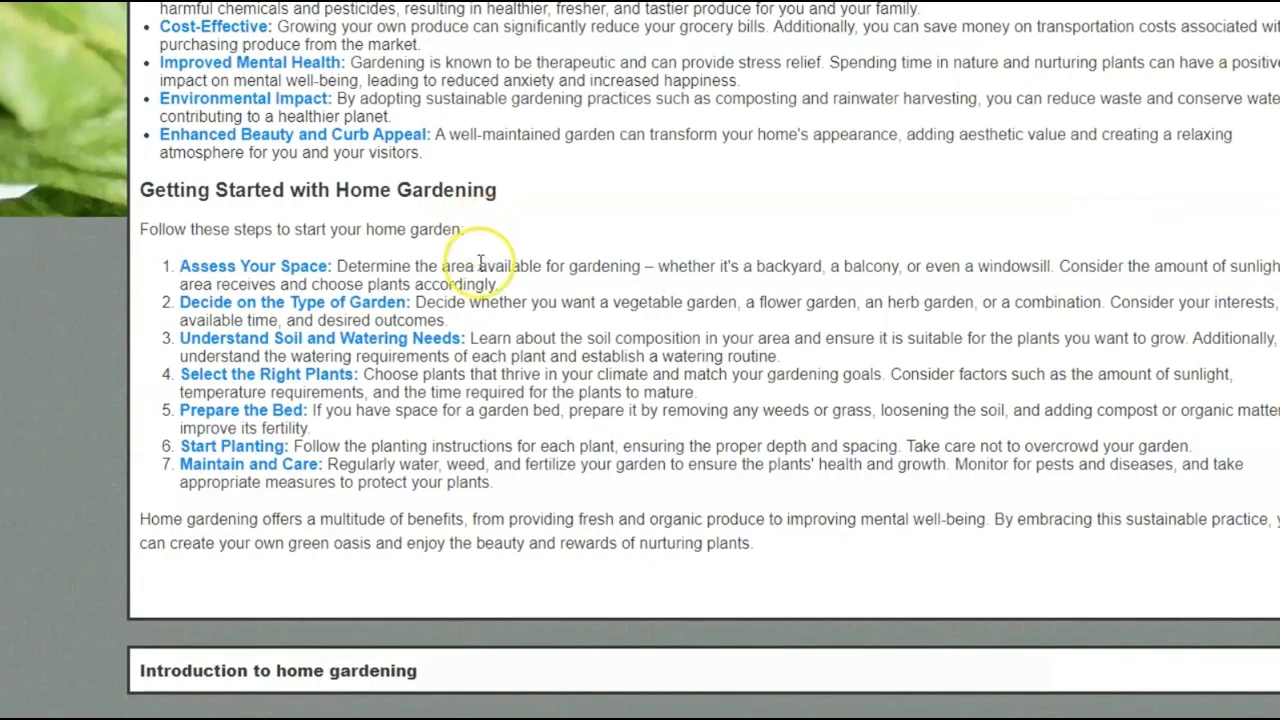
On the live site, view the '10 Piece gardening tools for beginners' review, then the 'Tools needed' page
{"action": "scroll", "coordinate": [483, 262], "scroll_direction": "up", "scroll_amount": 5}
{"action": "scroll", "coordinate": [481, 262], "scroll_direction": "down", "scroll_amount": 5}
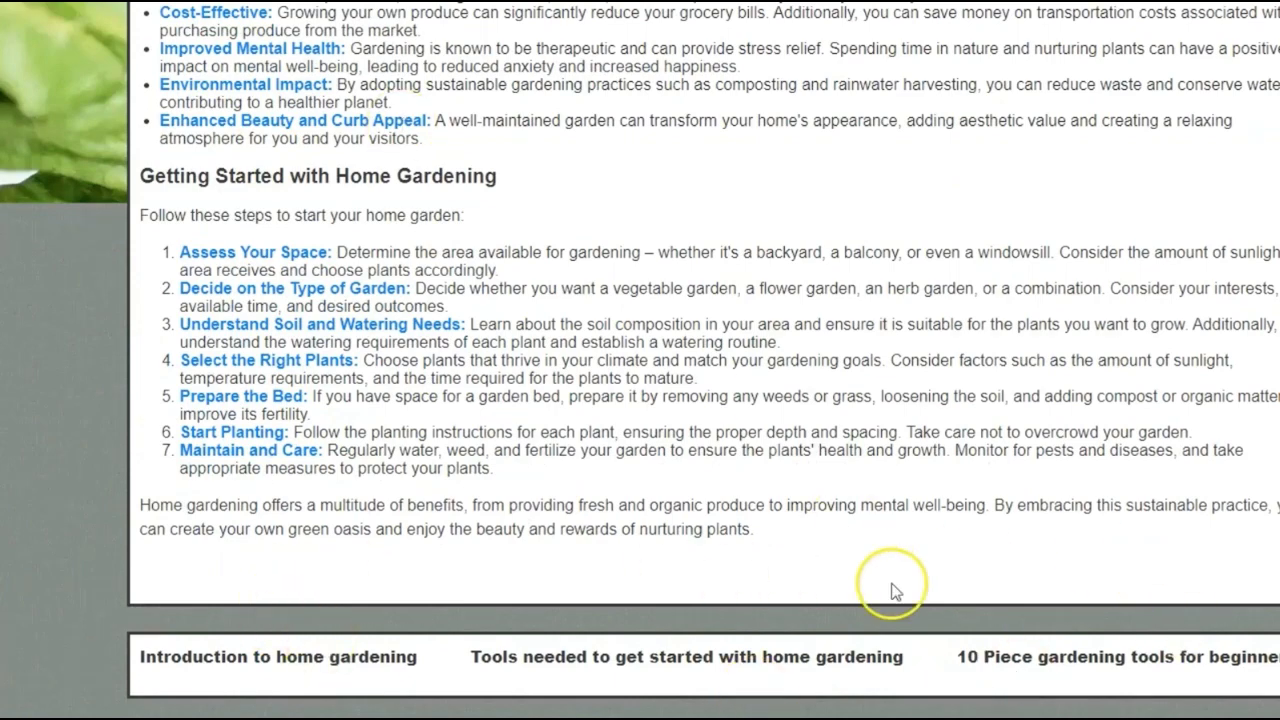
{"action": "left_click", "coordinate": [1057, 656]}
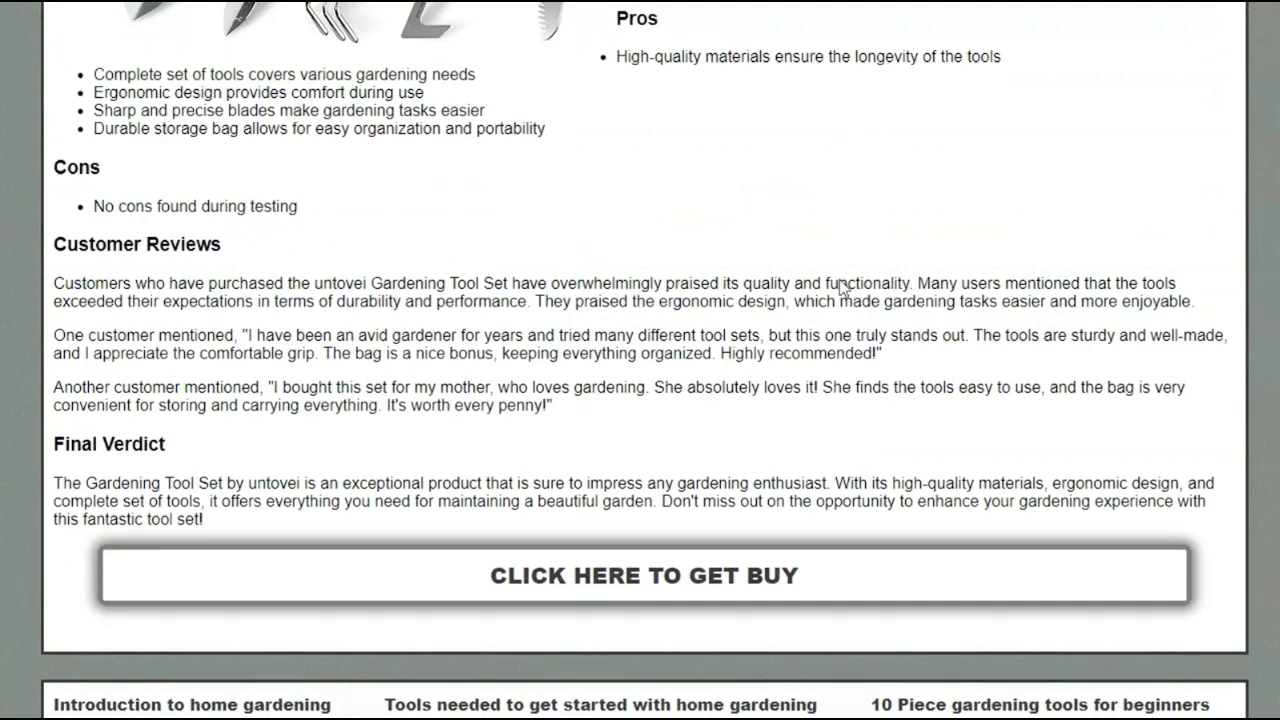
{"action": "left_click", "coordinate": [650, 700]}
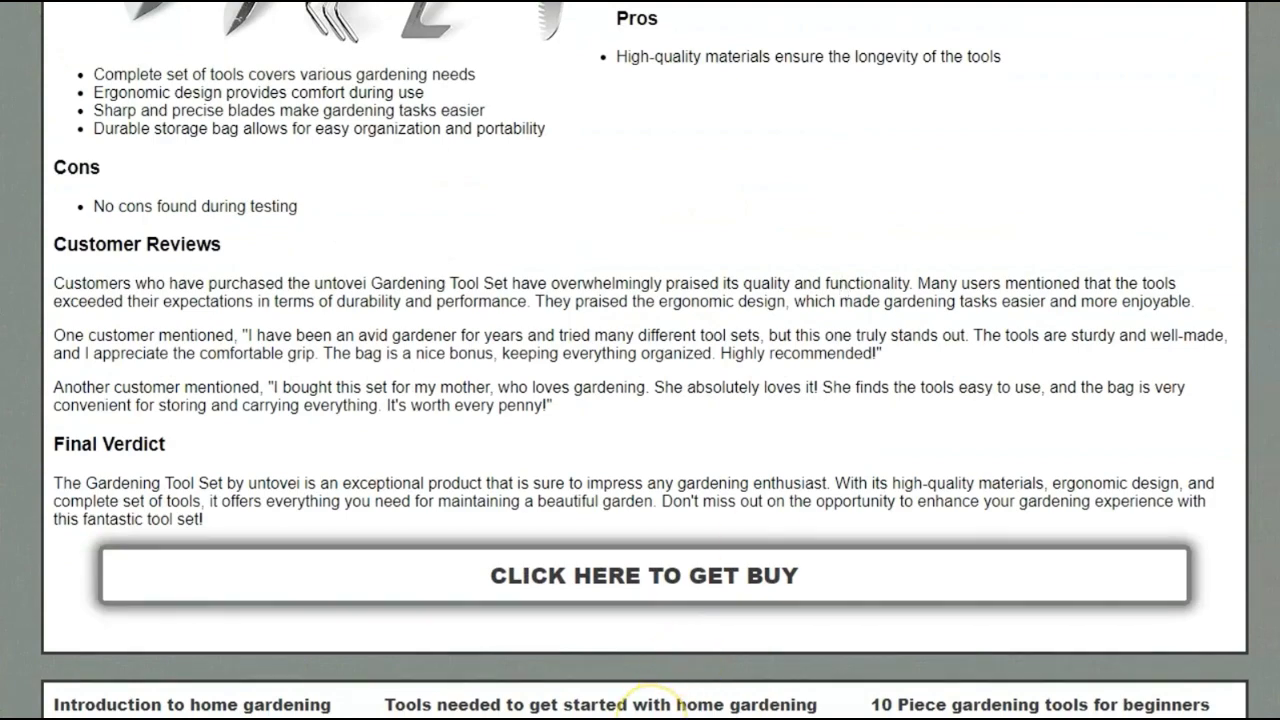